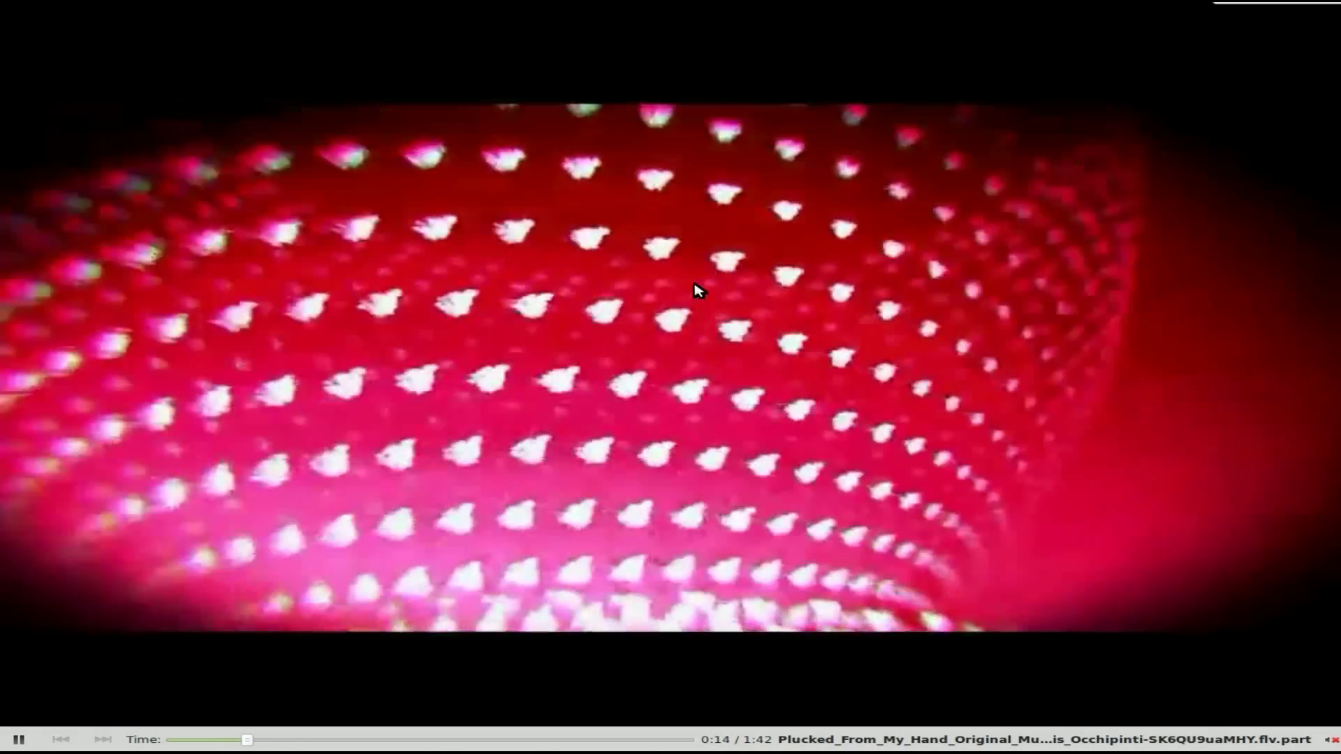
Exit full screen so the 'Plucked_From_My_Hand' video plays in a Totem window.
click(1253, 9)
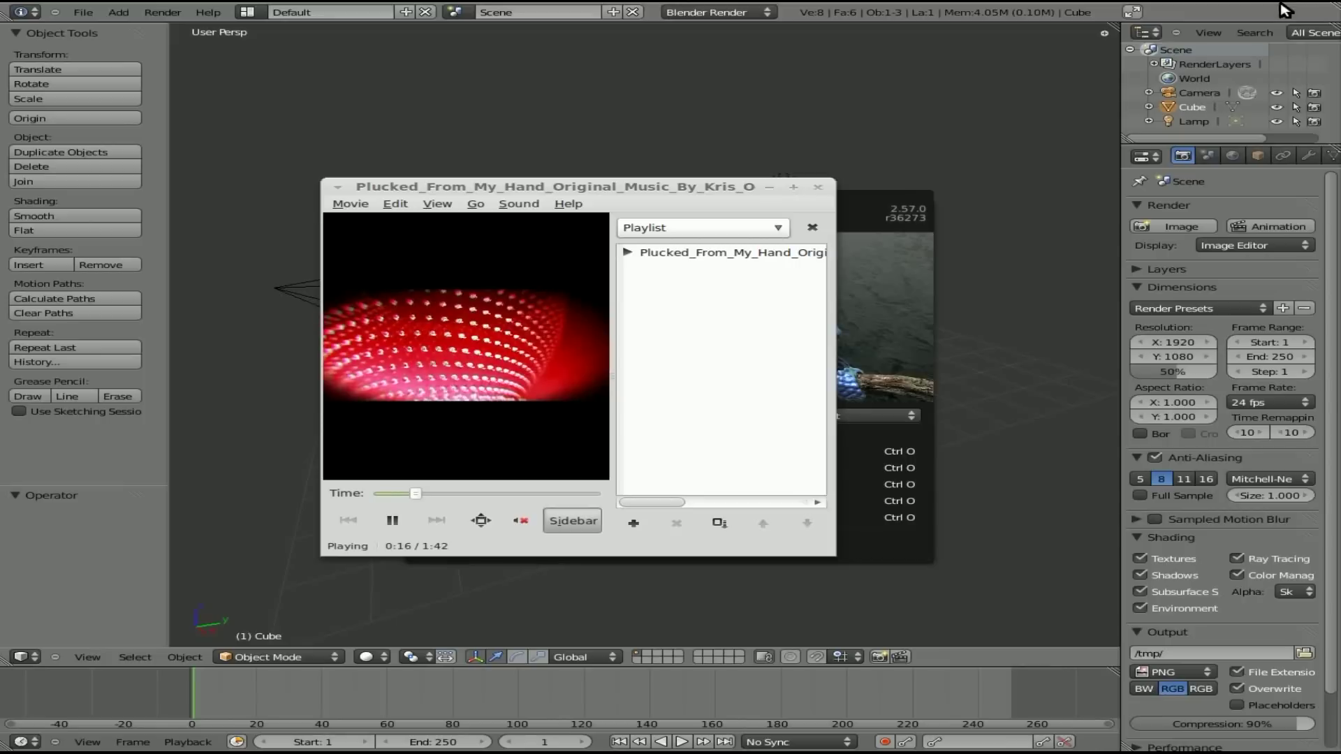
Close the video player and Blender splash screen, then delete the default cube.
click(816, 189)
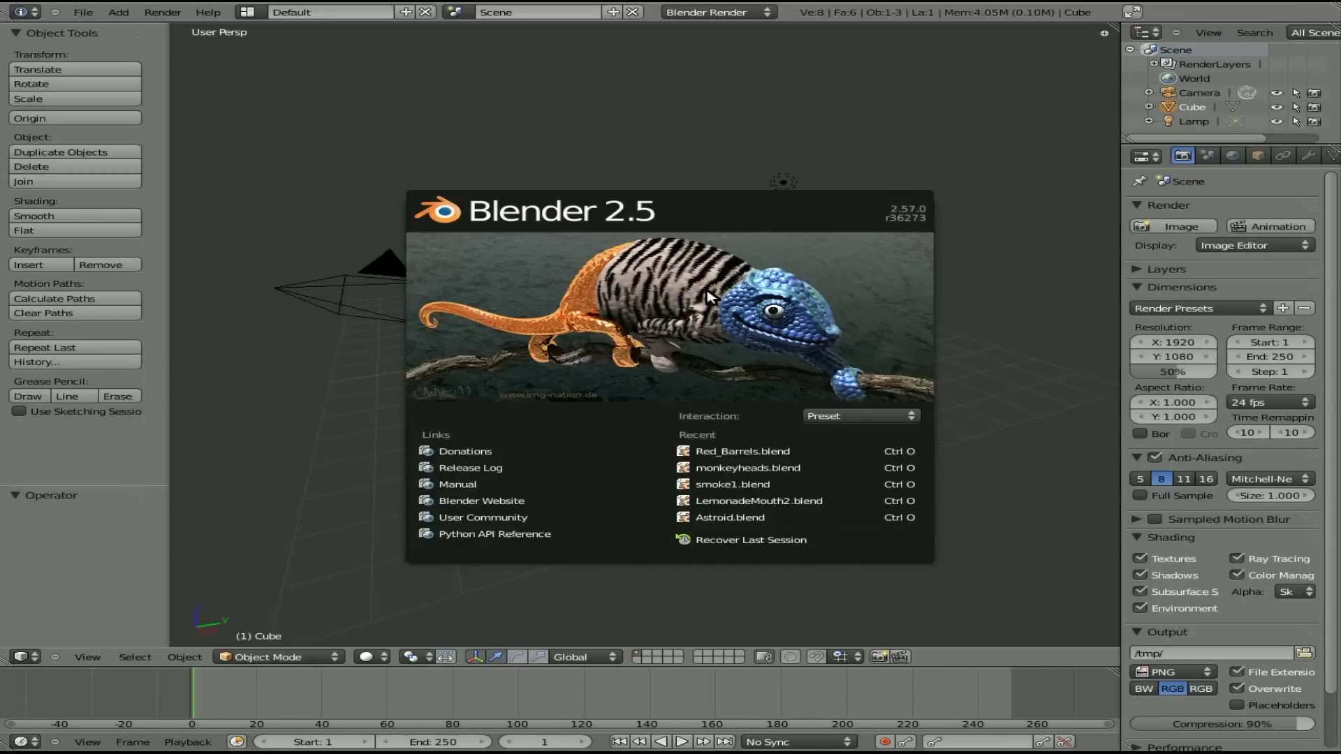
click(705, 328)
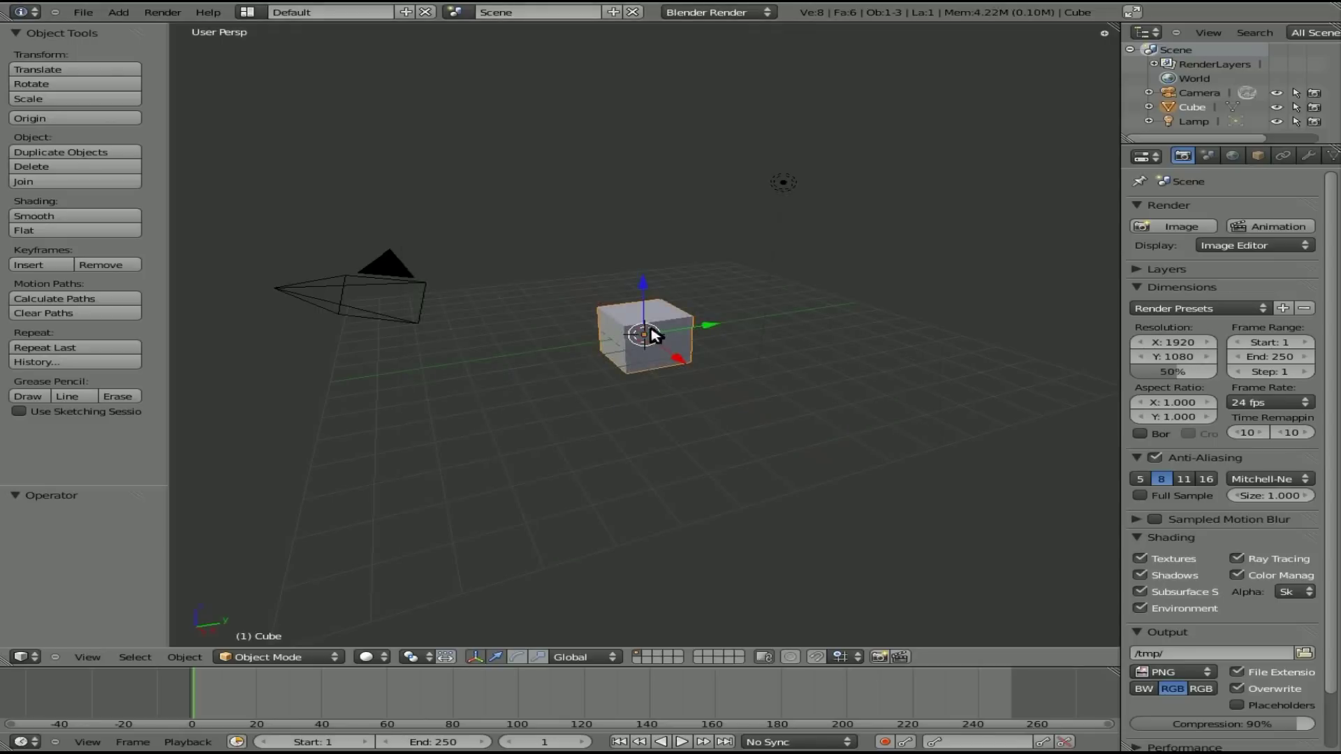
key(x)
click(689, 319)
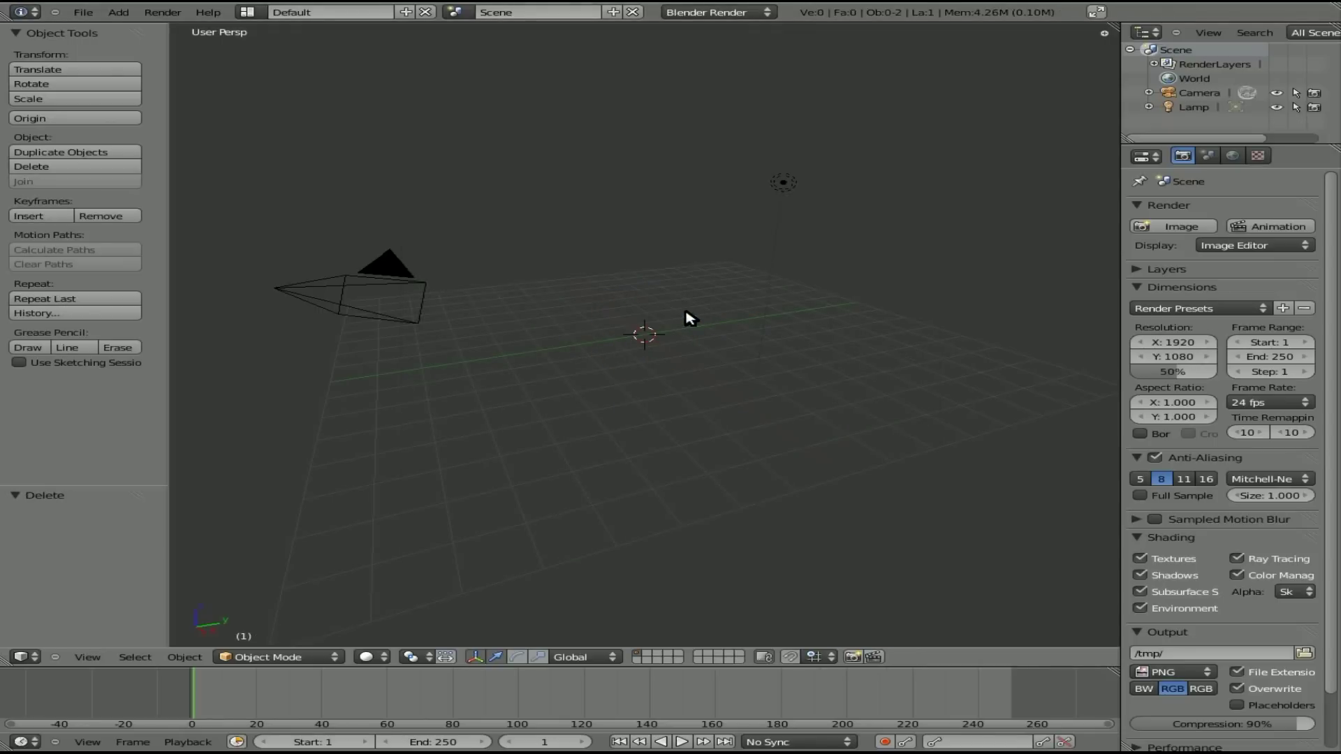
Add a UV sphere and a Monkey mesh through command search, then switch to front view.
key(space)
text(sphere)
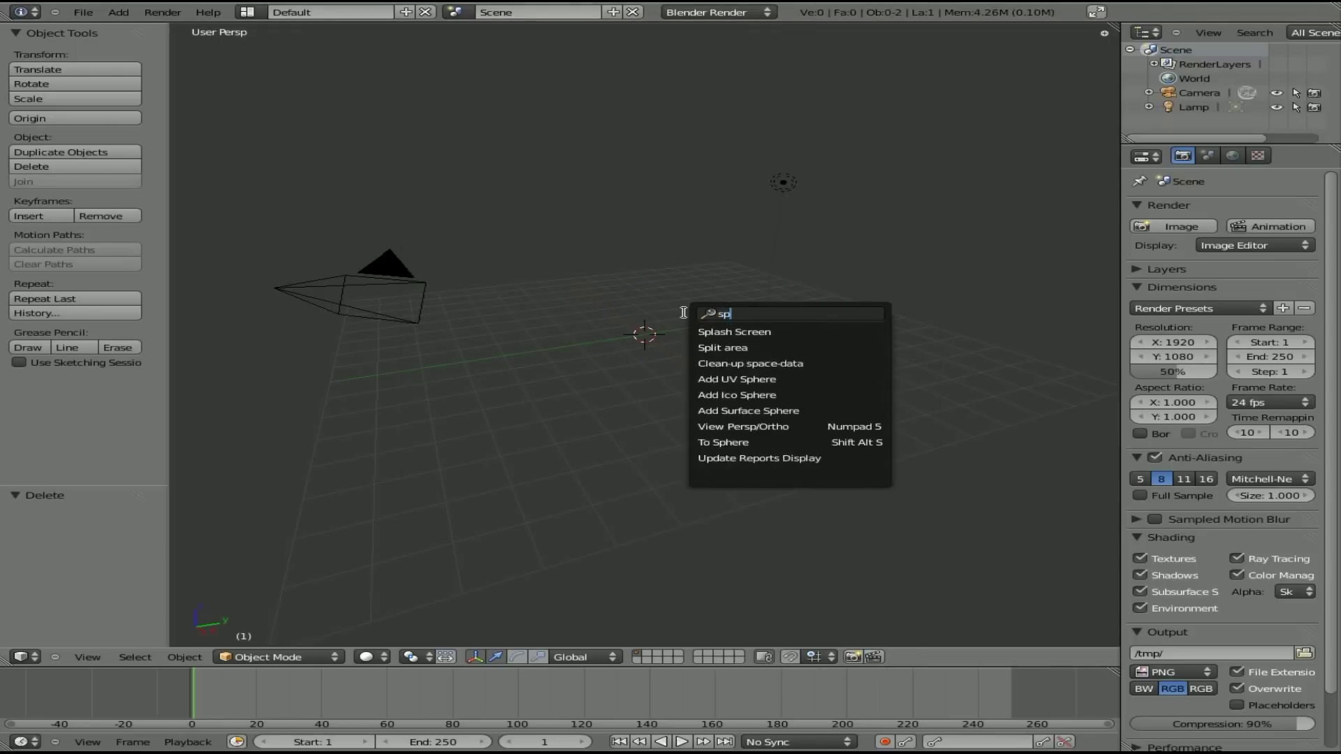
key(Return)
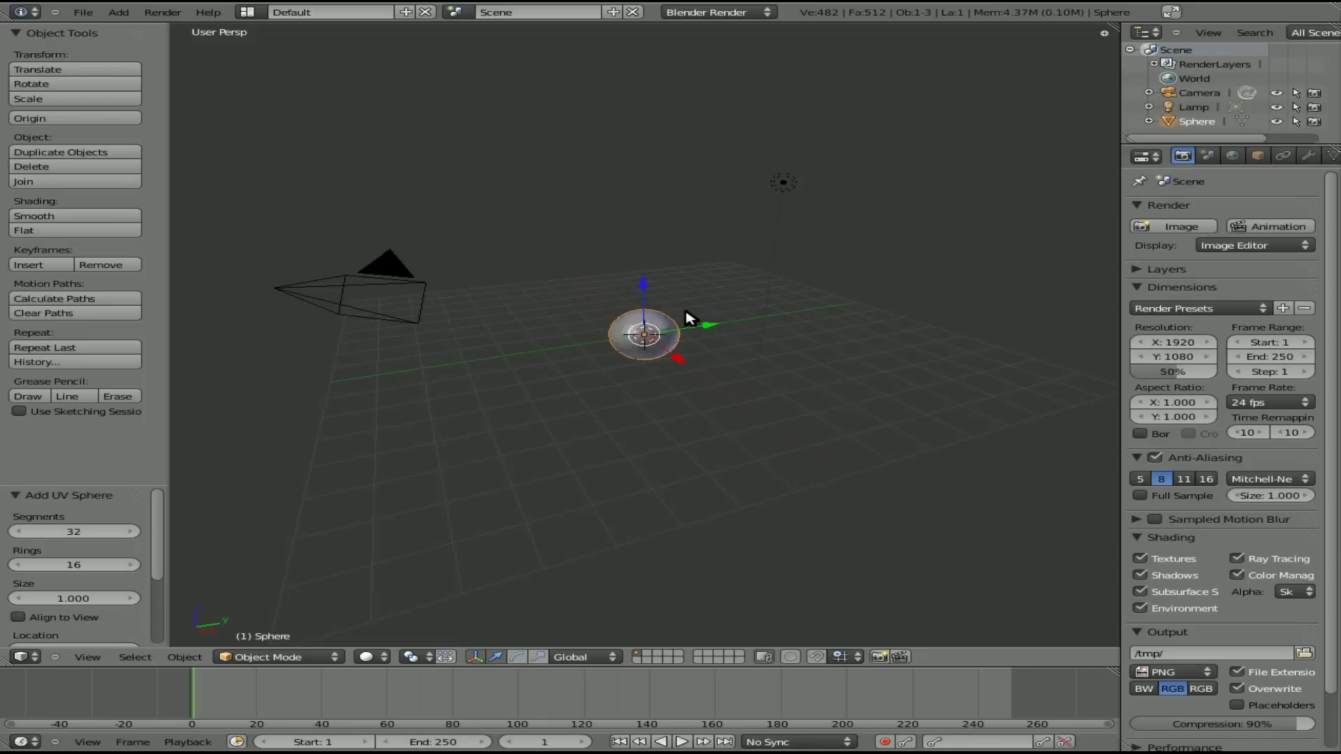
key(space)
text(monkey)
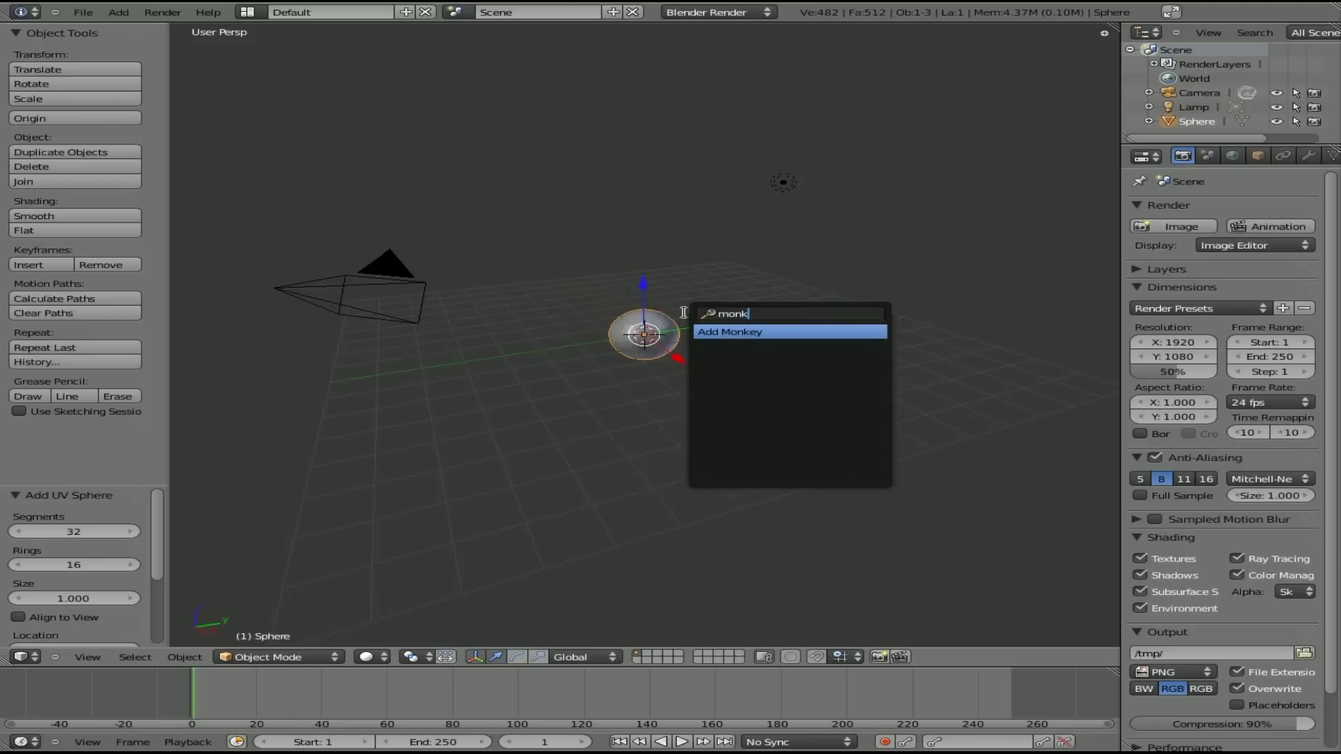
key(Return)
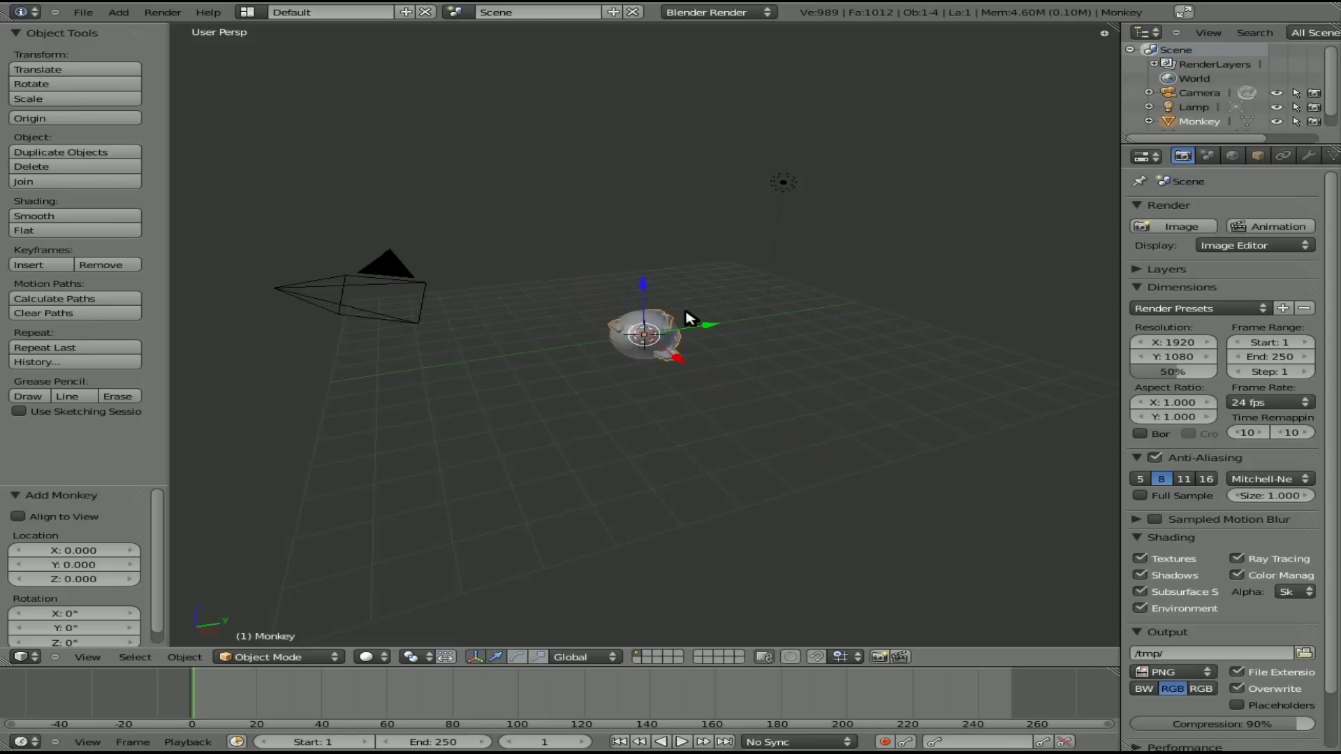
key(KP_1)
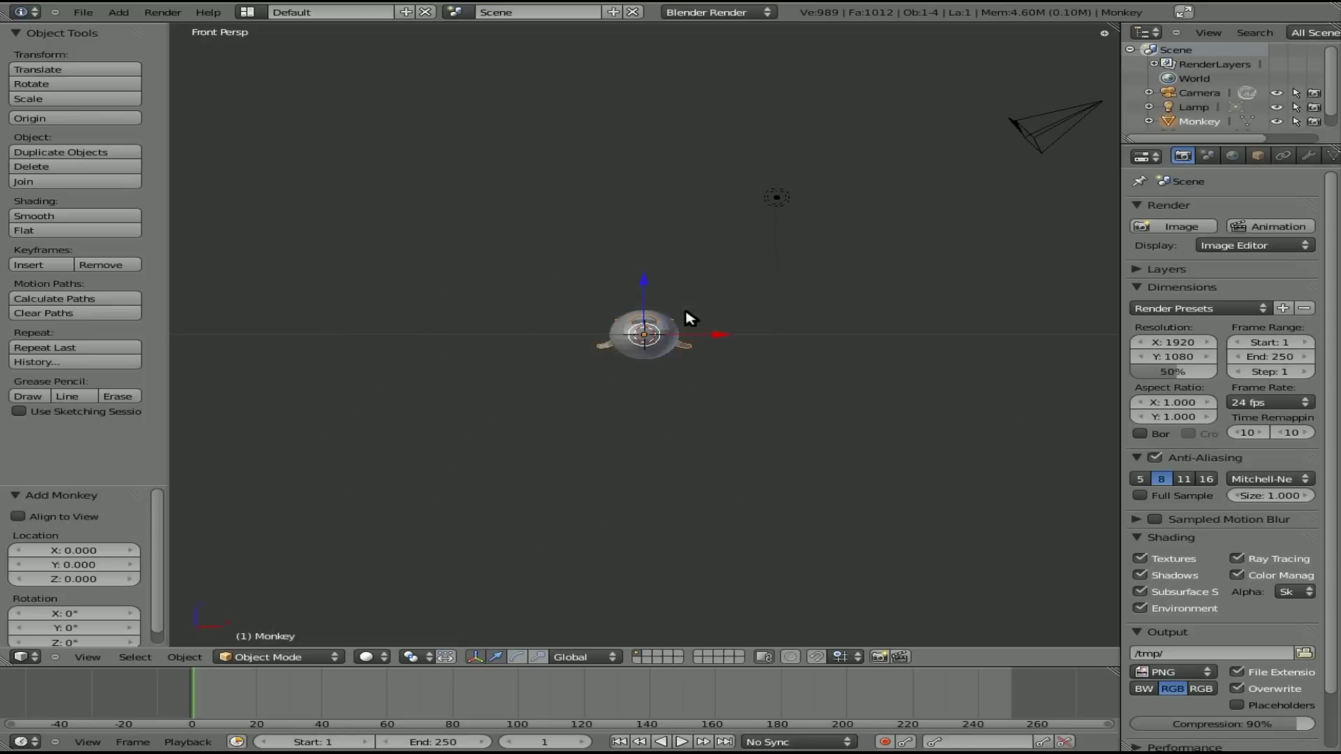
Scale the sphere up to 3.055 around the monkey and switch to wireframe display.
right_click(646, 361)
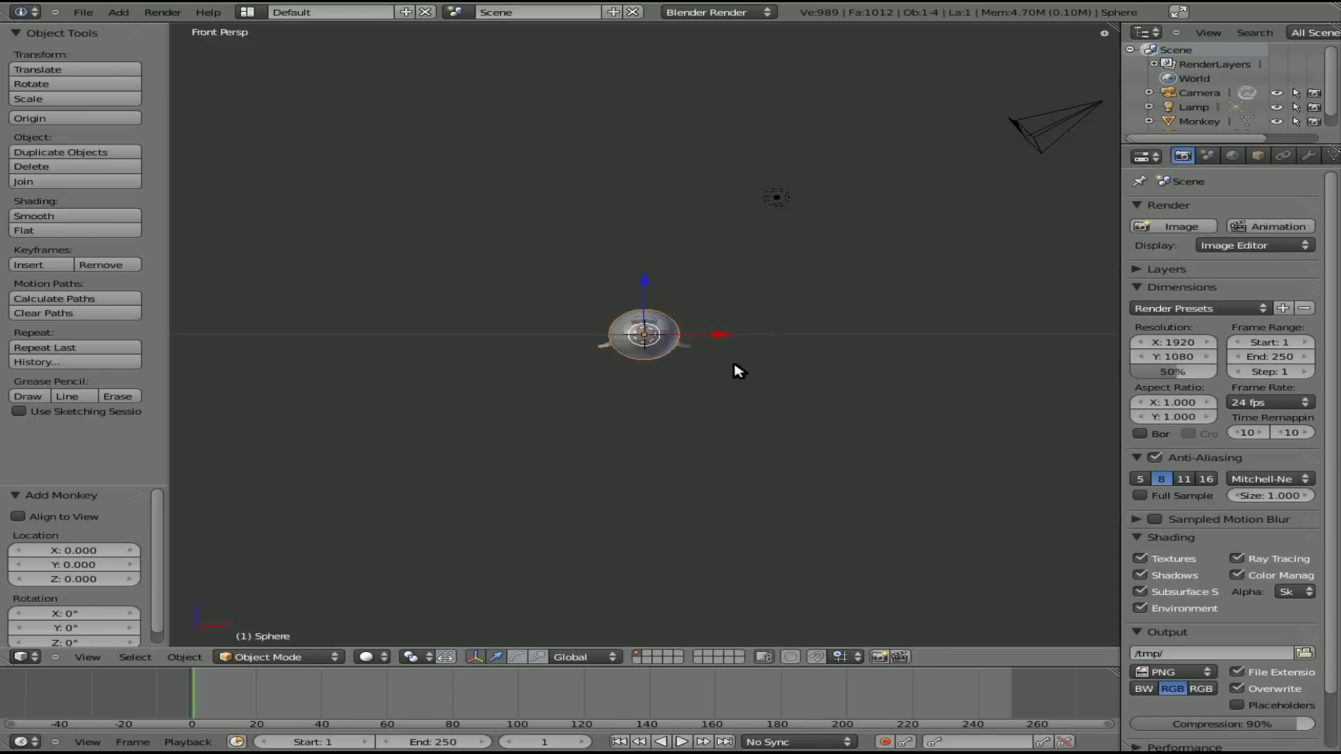
key(s)
click(882, 470)
key(z)
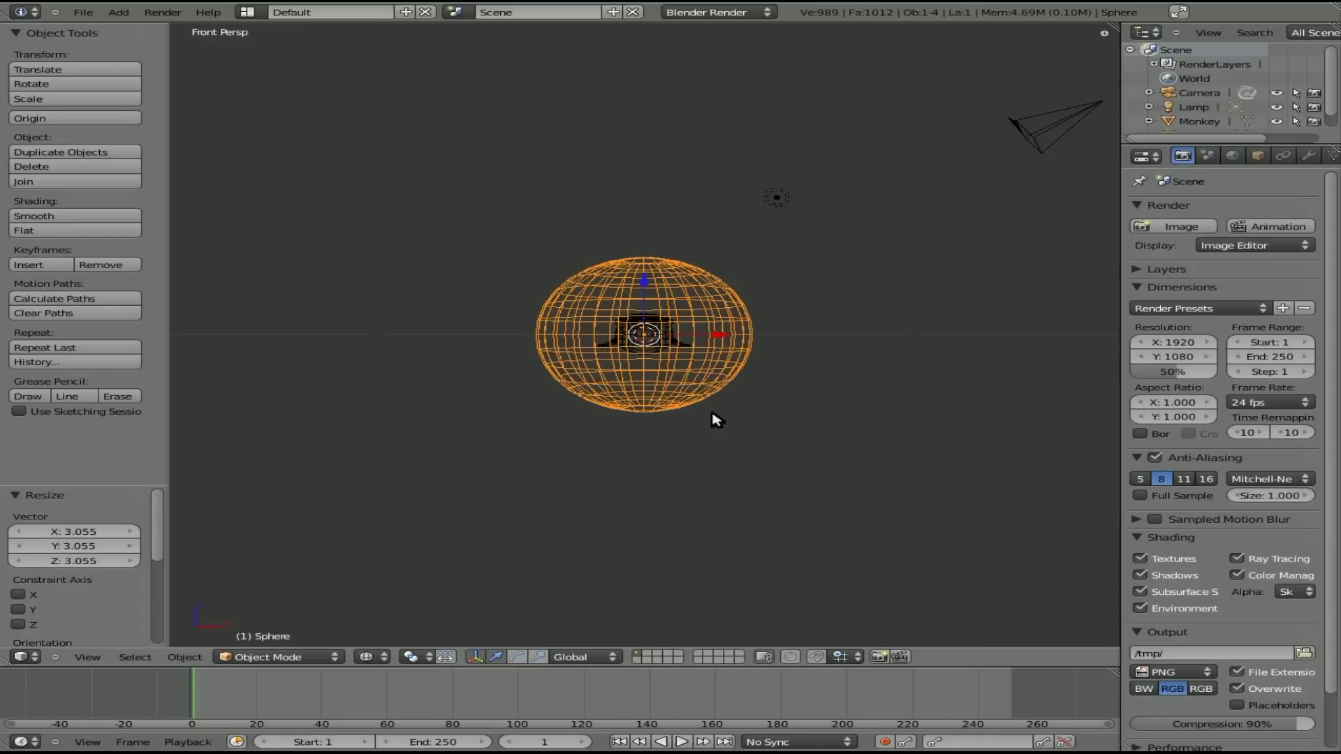
Rotate the monkey 90° on X, scale it to 0.43, then reselect the sphere.
right_click(652, 352)
key(r)
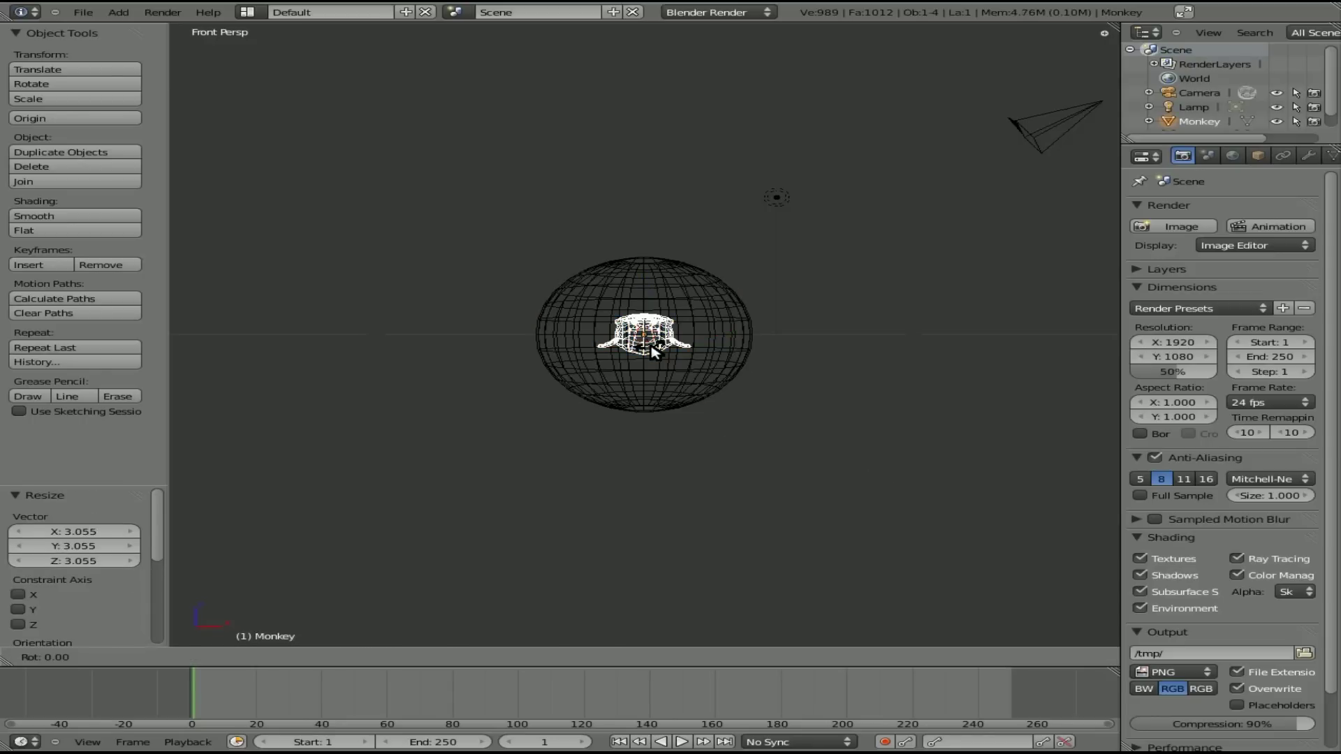
text(x90)
key(Return)
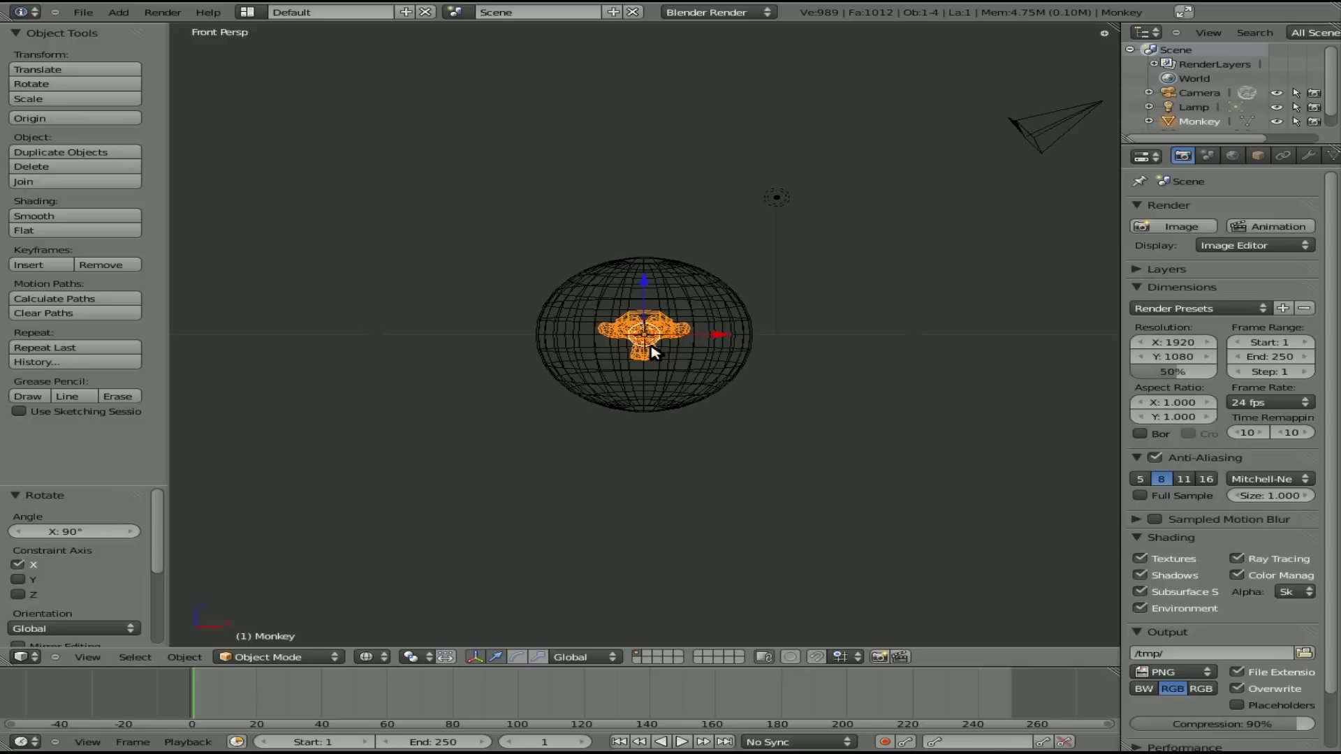
scroll(682, 350, up, 1)
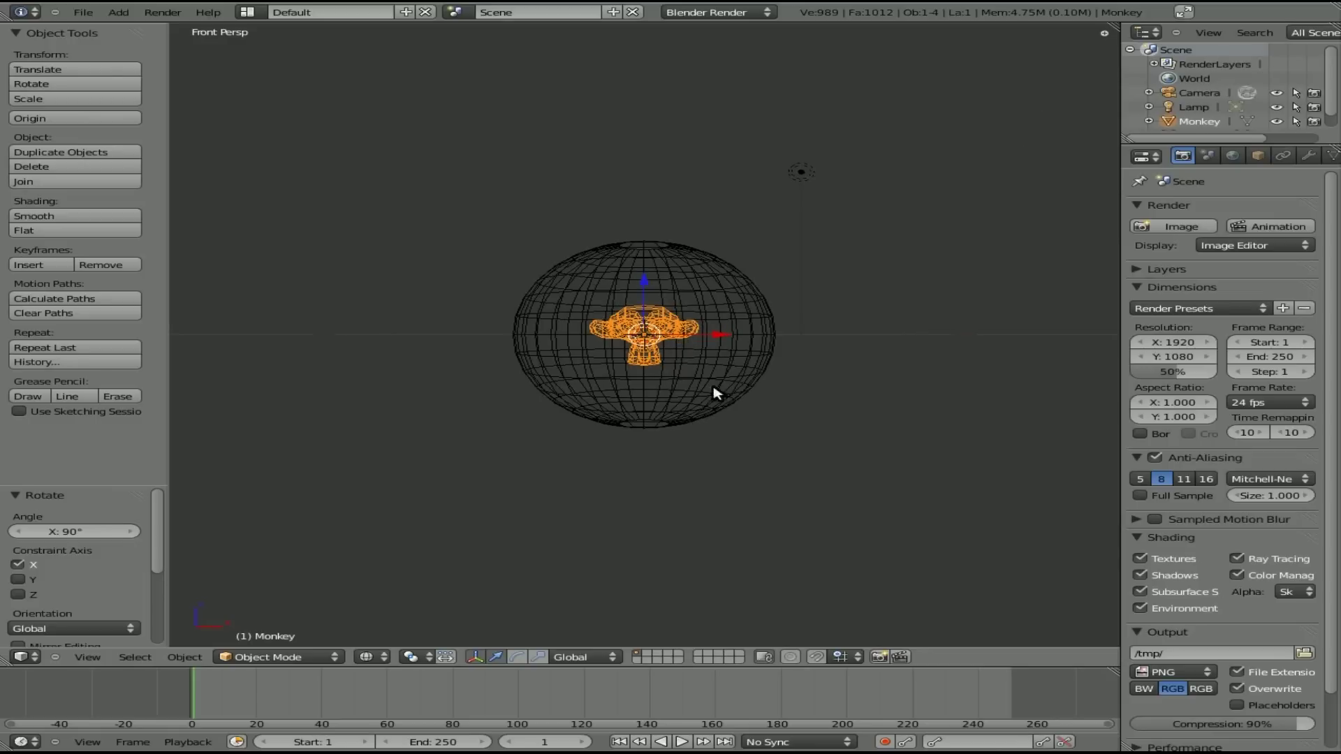
key(s)
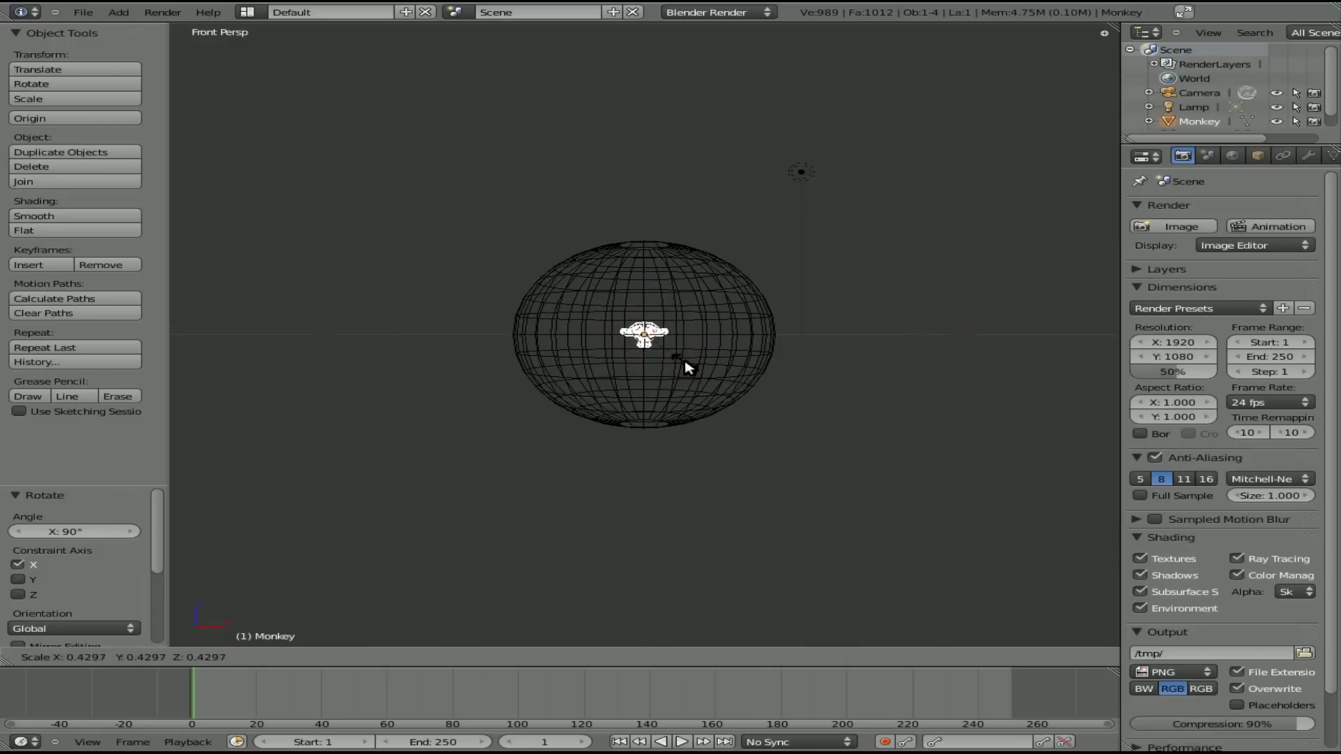
click(690, 368)
right_click(757, 370)
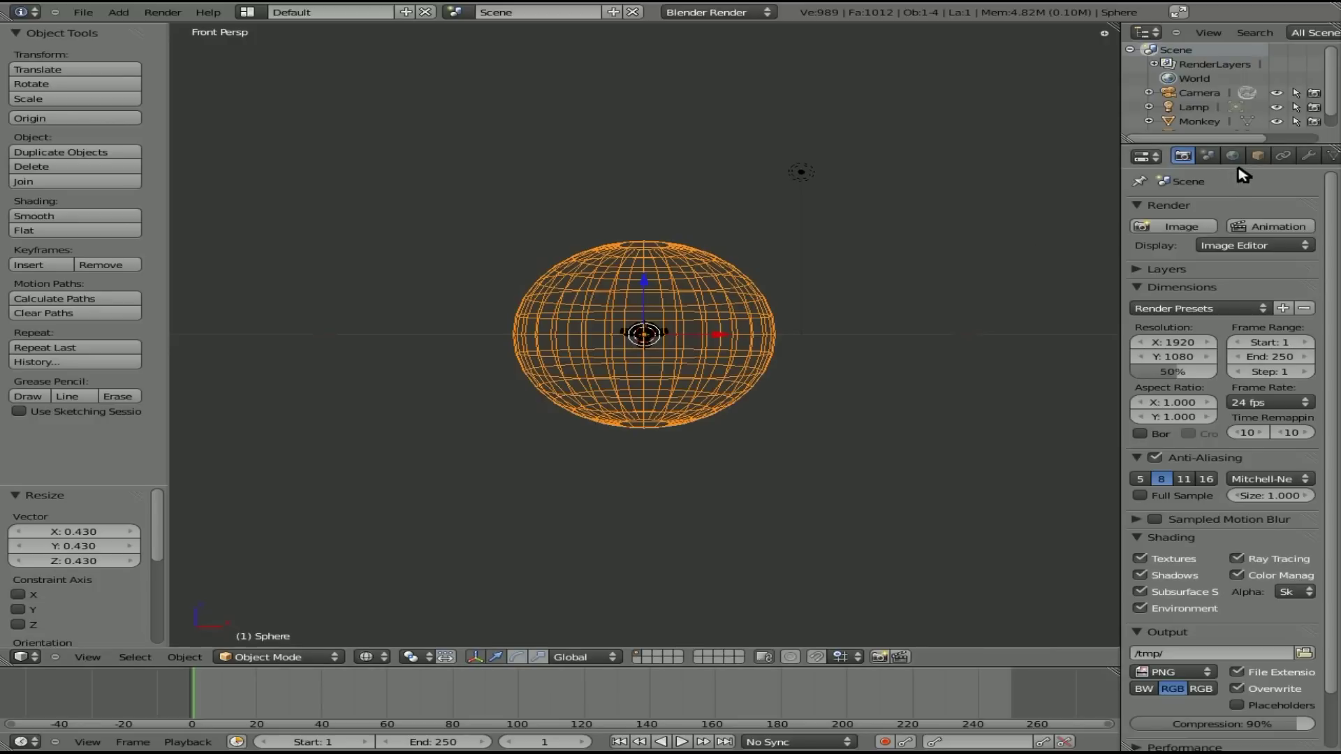
Set the sphere's Duplication to Verts with Rotation, then select the monkey plus the sphere as active.
drag(1119, 185, 1036, 186)
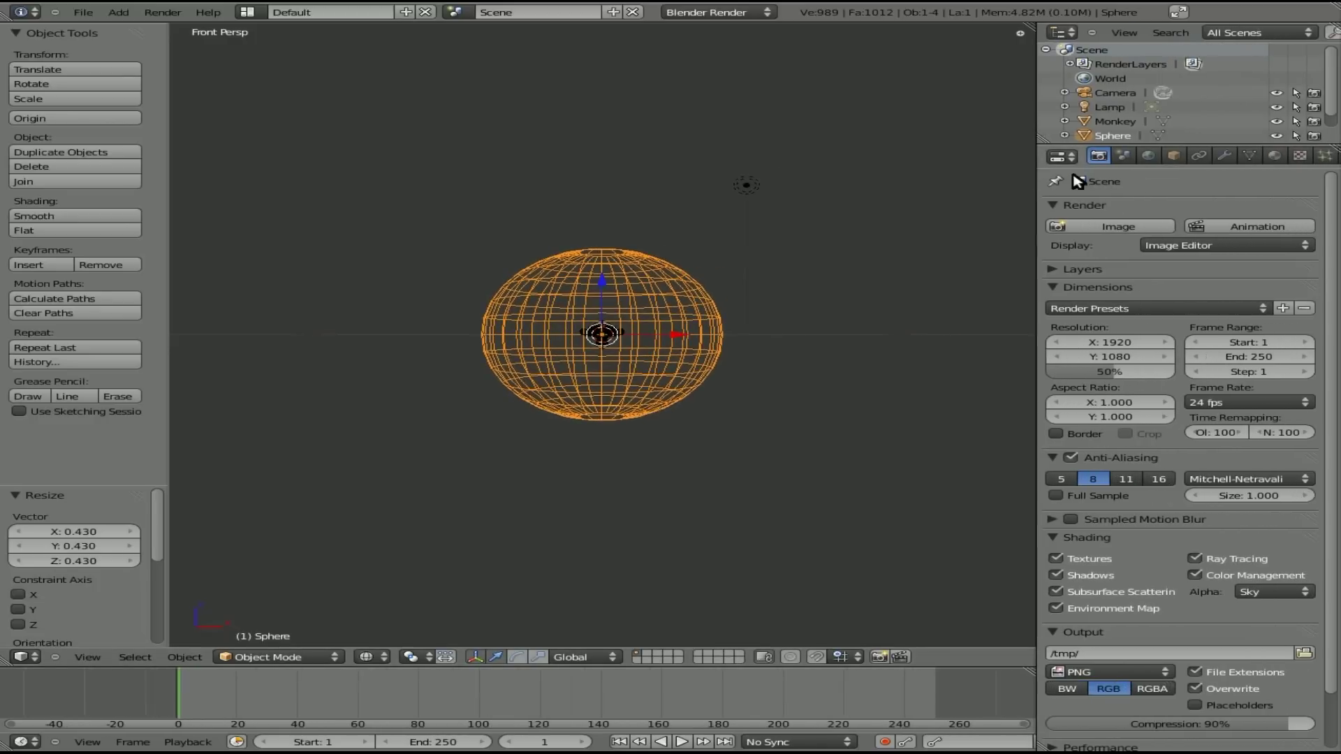
click(1174, 156)
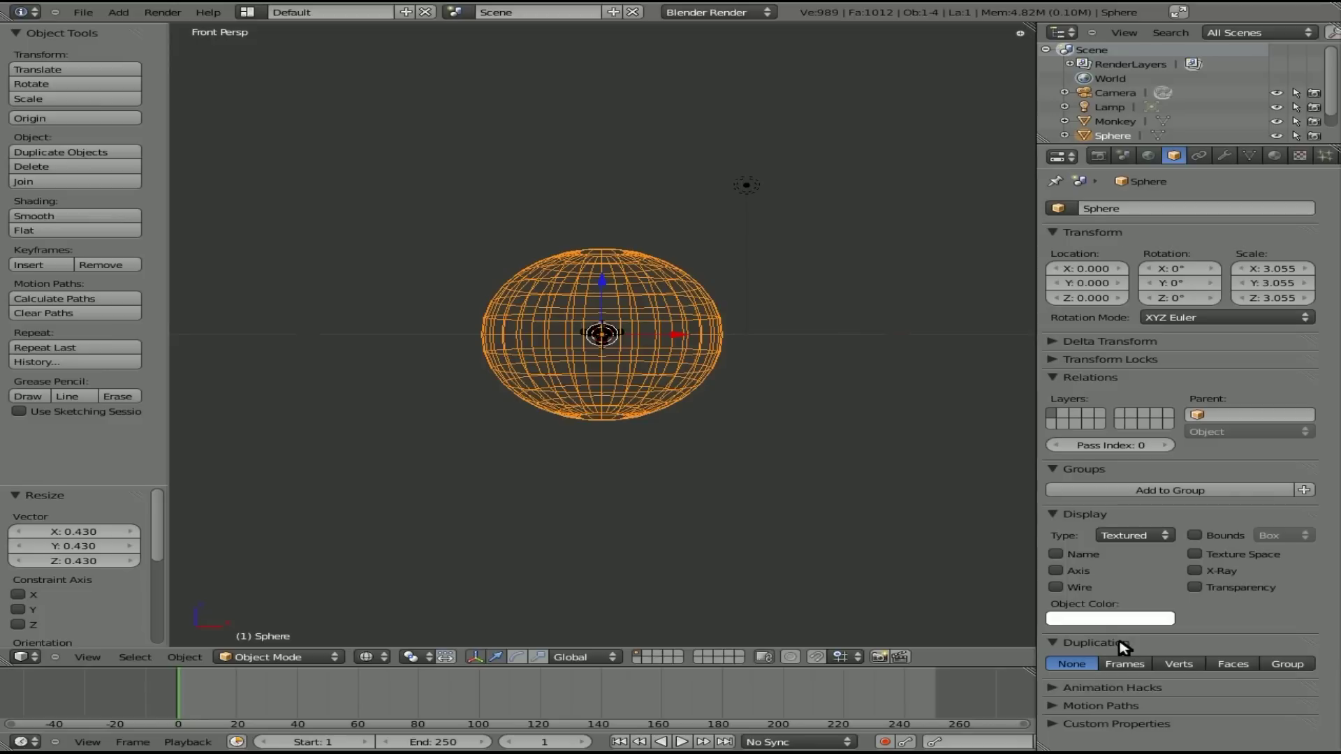
click(1179, 667)
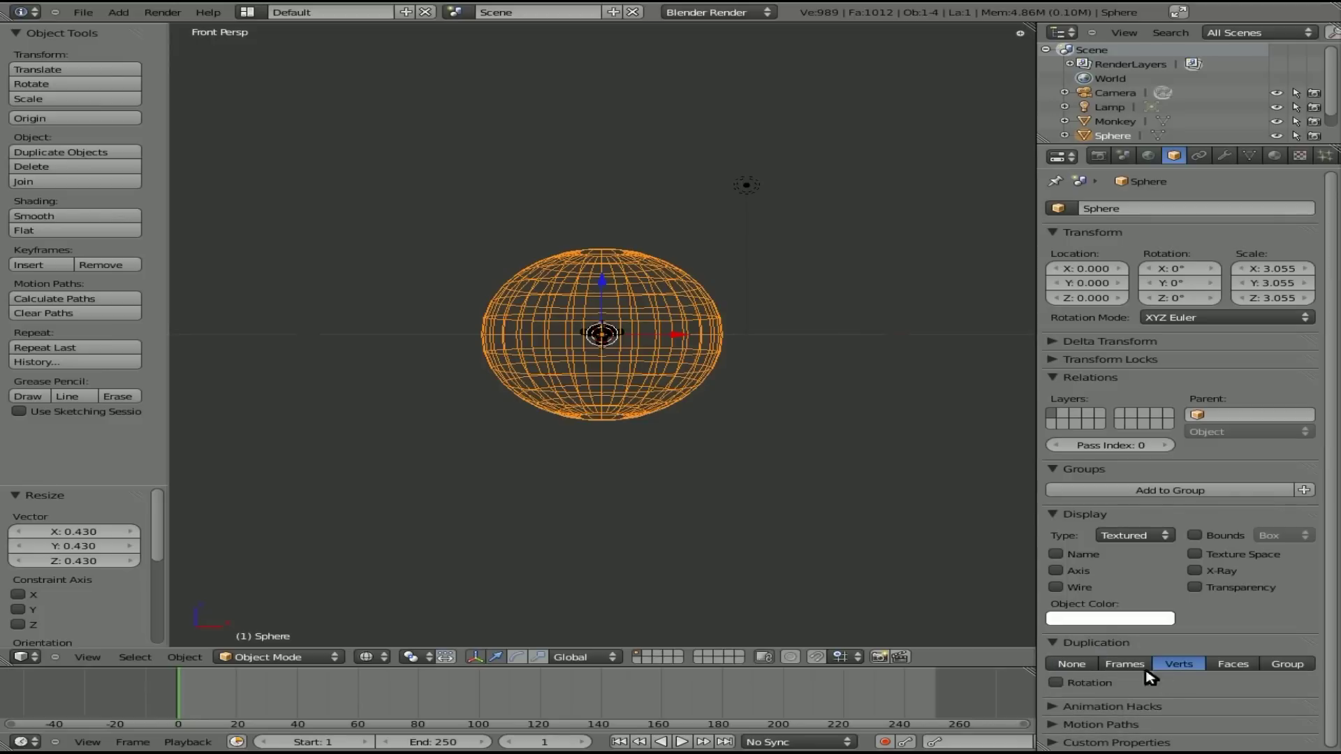
click(1055, 684)
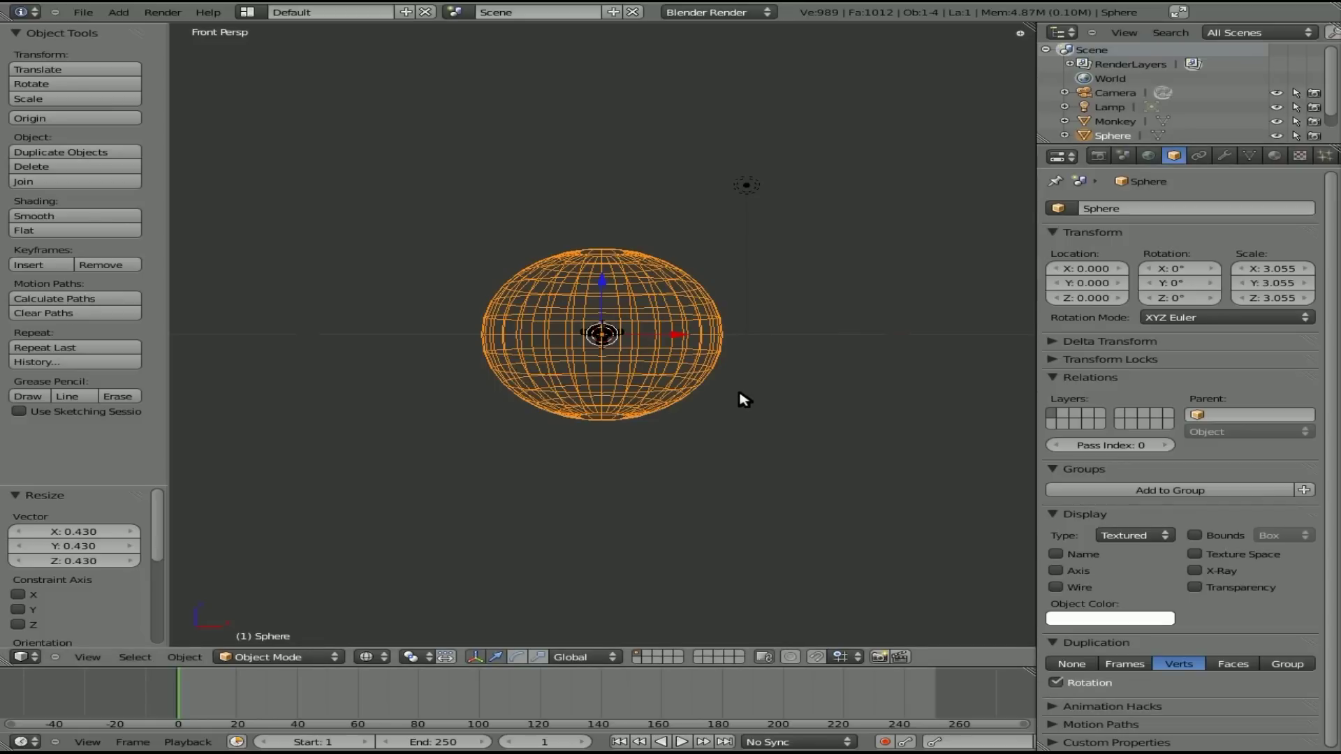
right_click(616, 332)
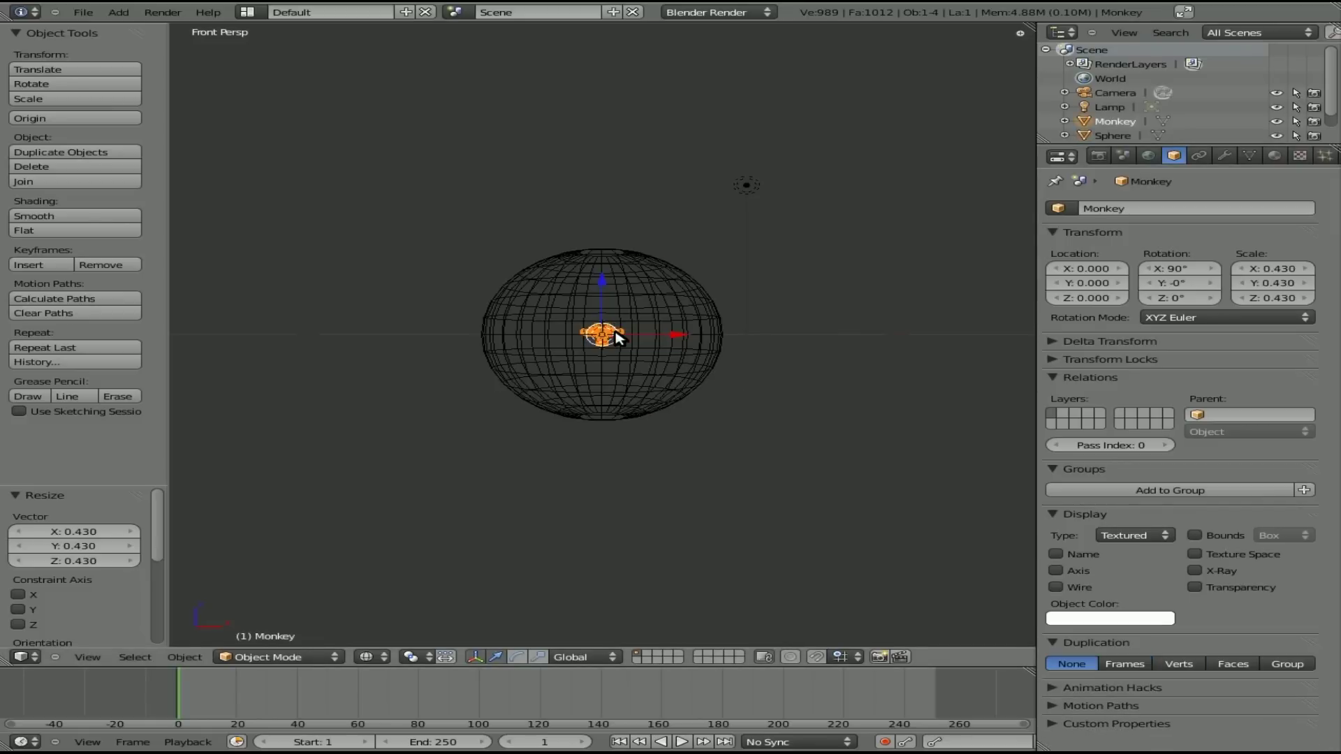
shift+right_click(696, 349)
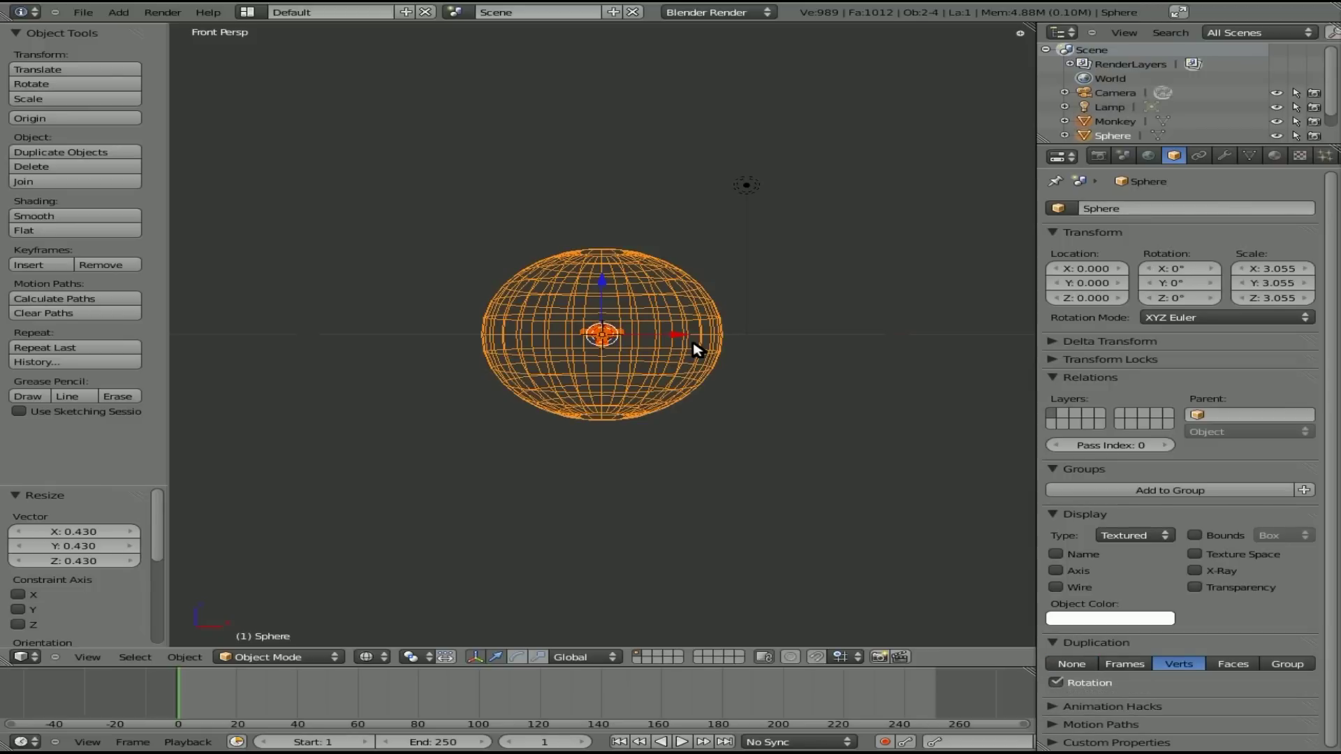
Parent the monkey to the sphere and switch back to solid shading.
key(ctrl+p)
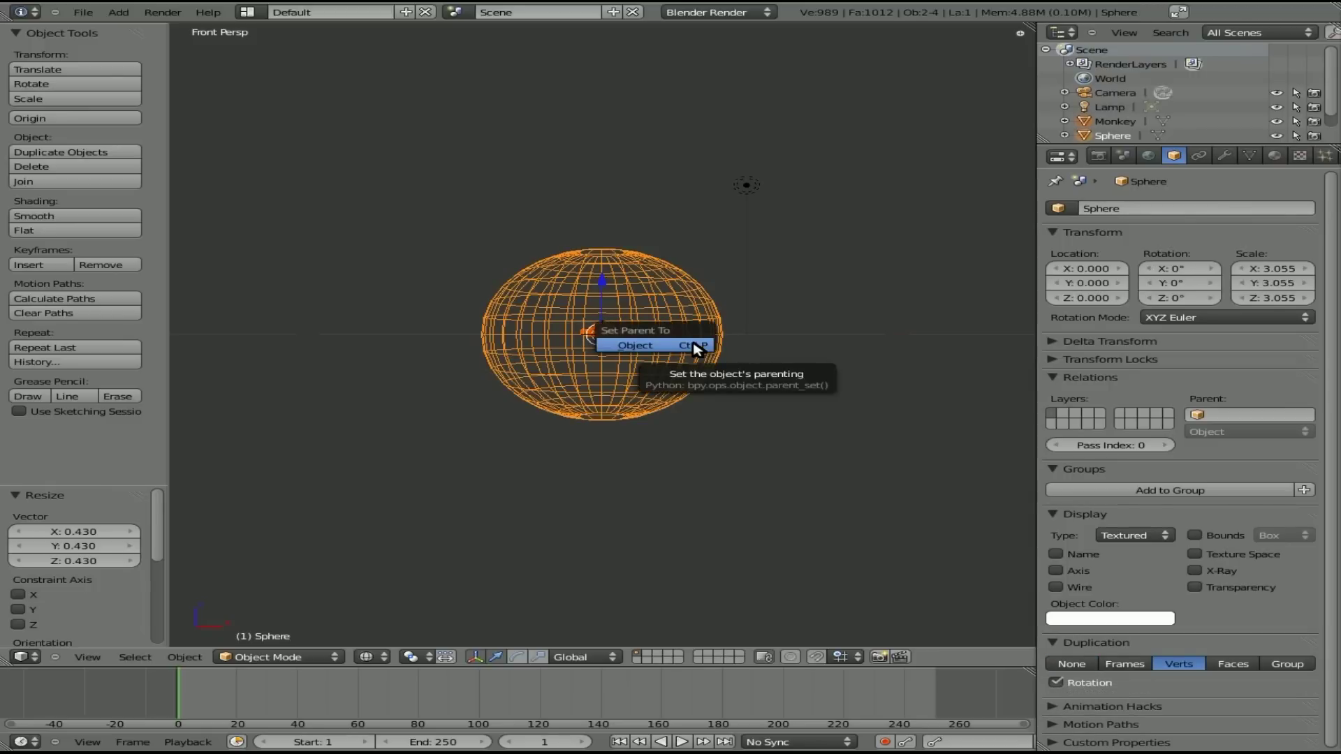
click(696, 349)
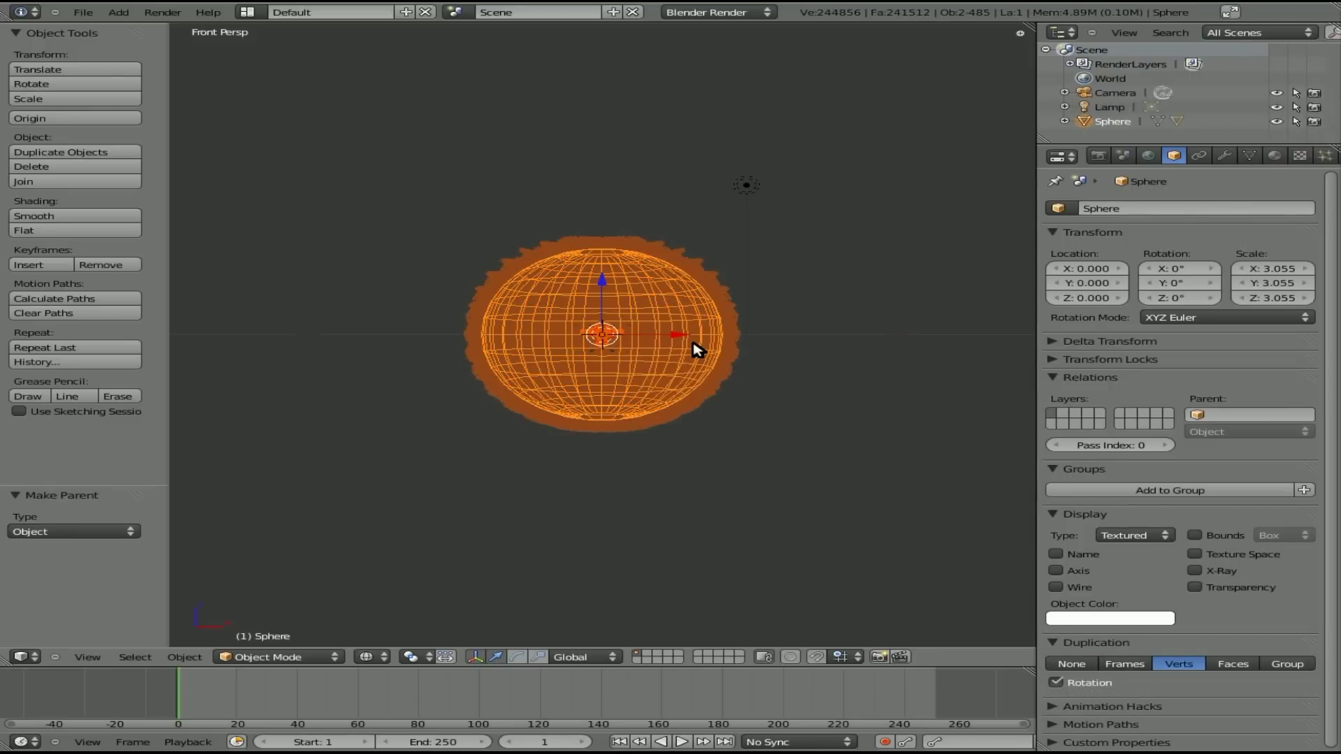
key(z)
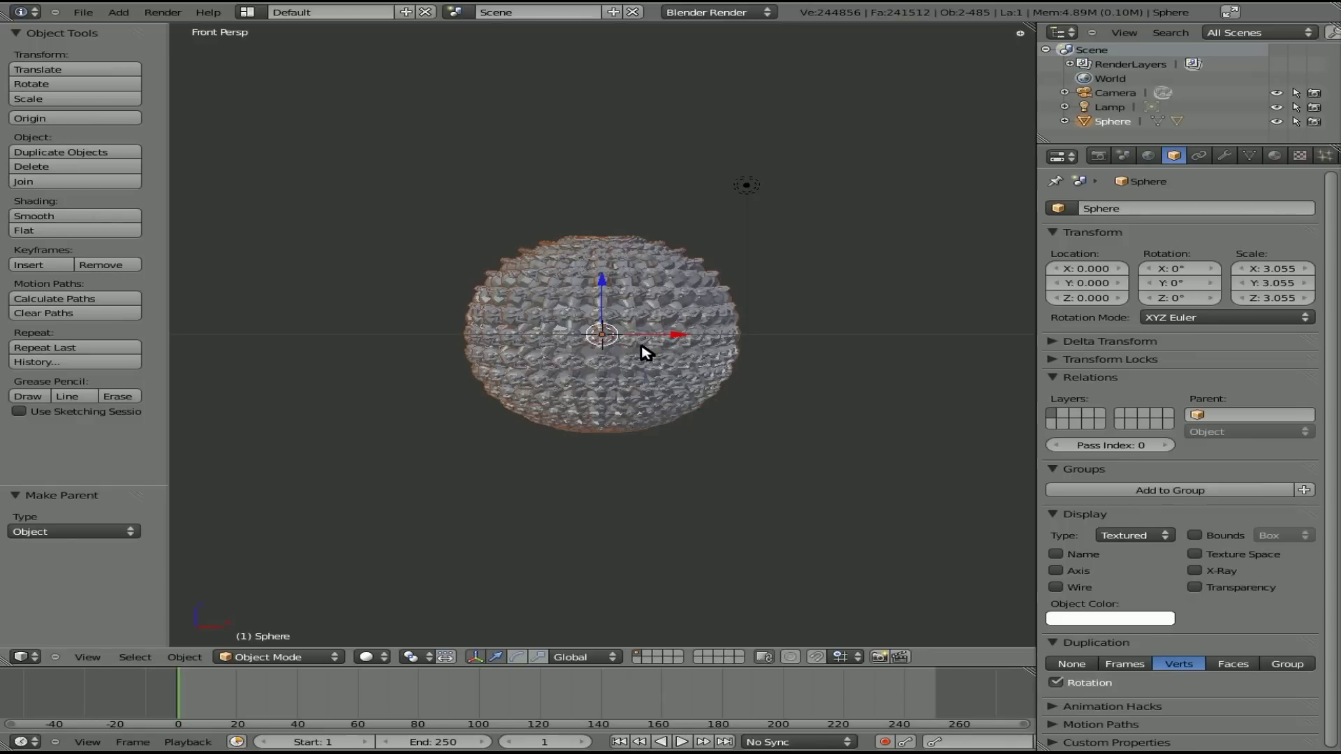
Compare Faces duplication, then return to Verts duplication.
scroll(645, 353, up, 5)
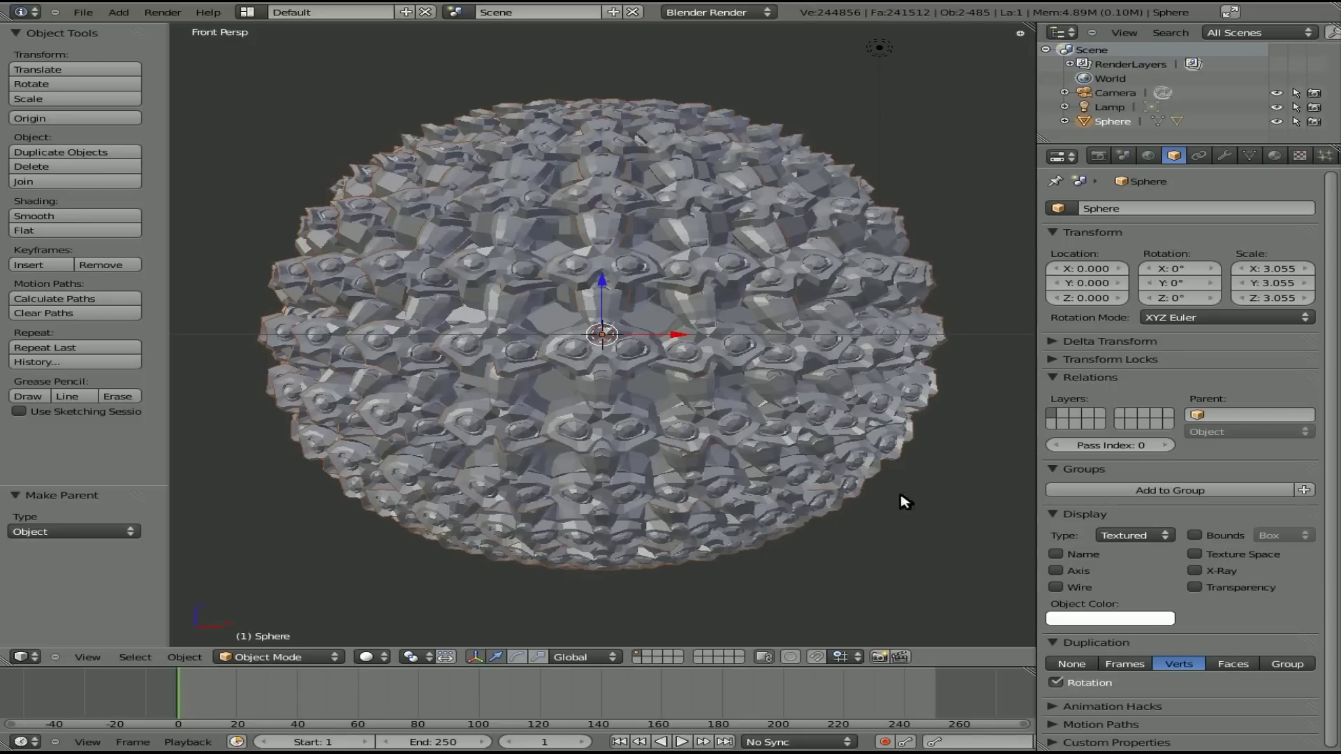
click(1232, 665)
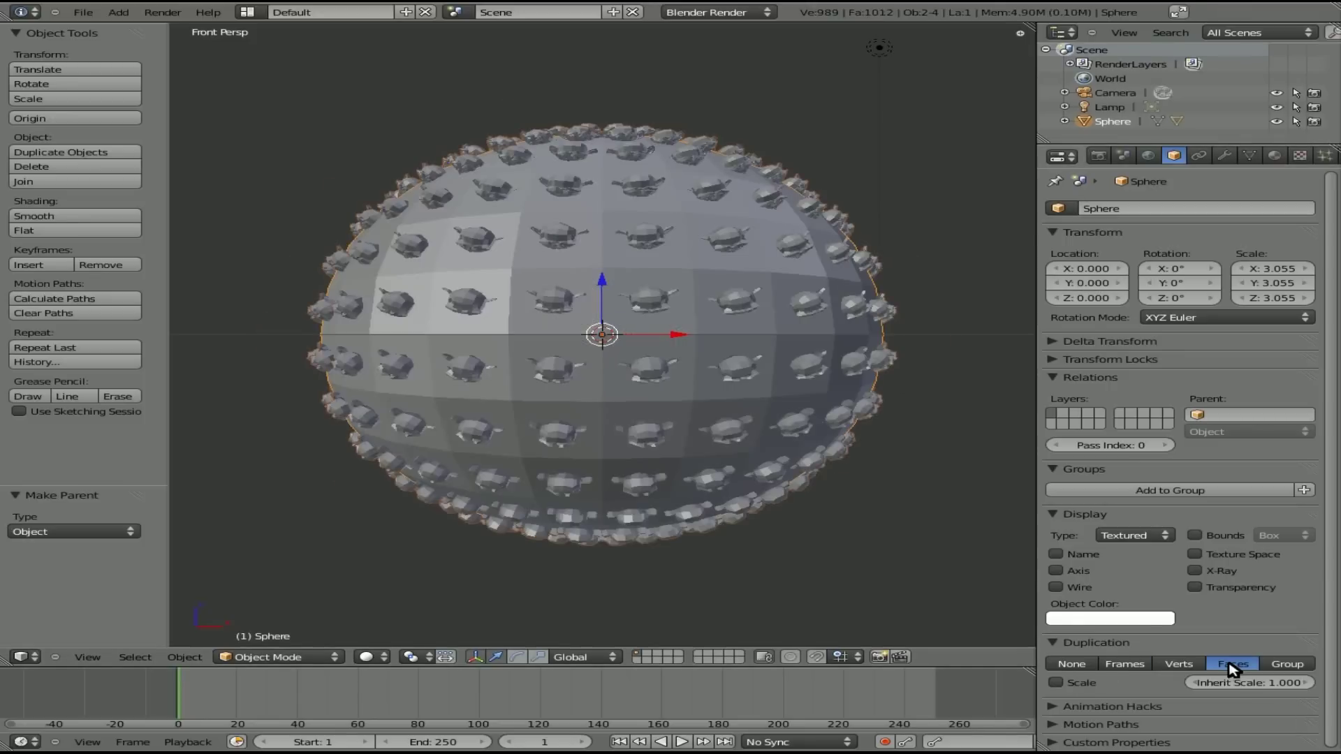
click(1179, 665)
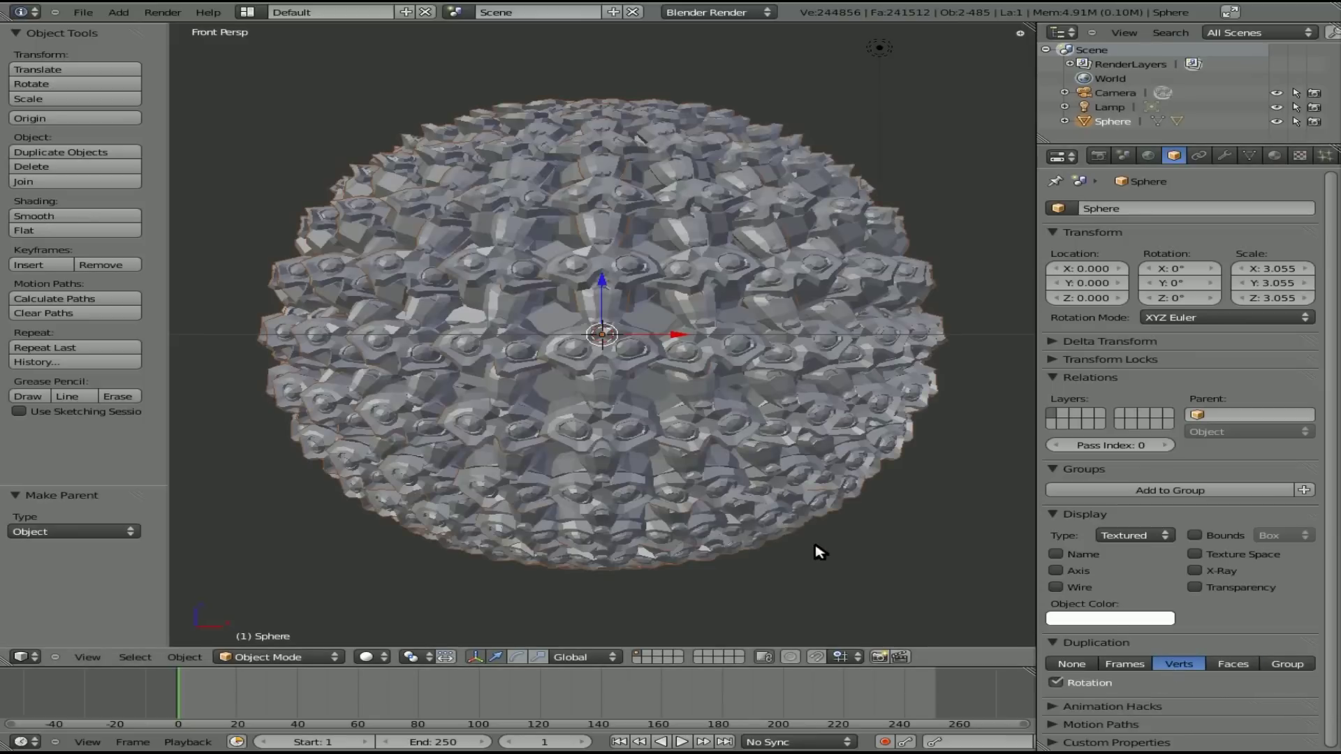
Scale the Monkey down to 0.254 and rotate it to −165.362° on Y.
right_click(648, 347)
right_click(621, 336)
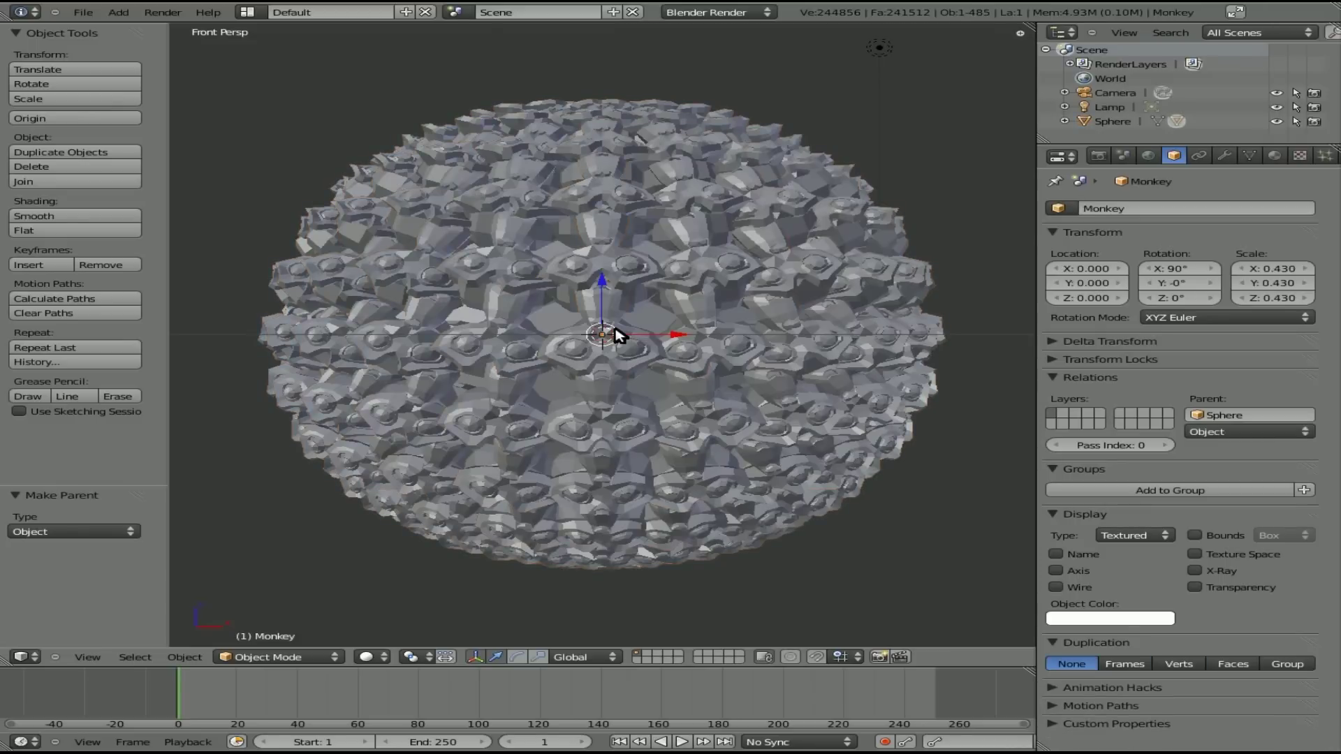
key(s)
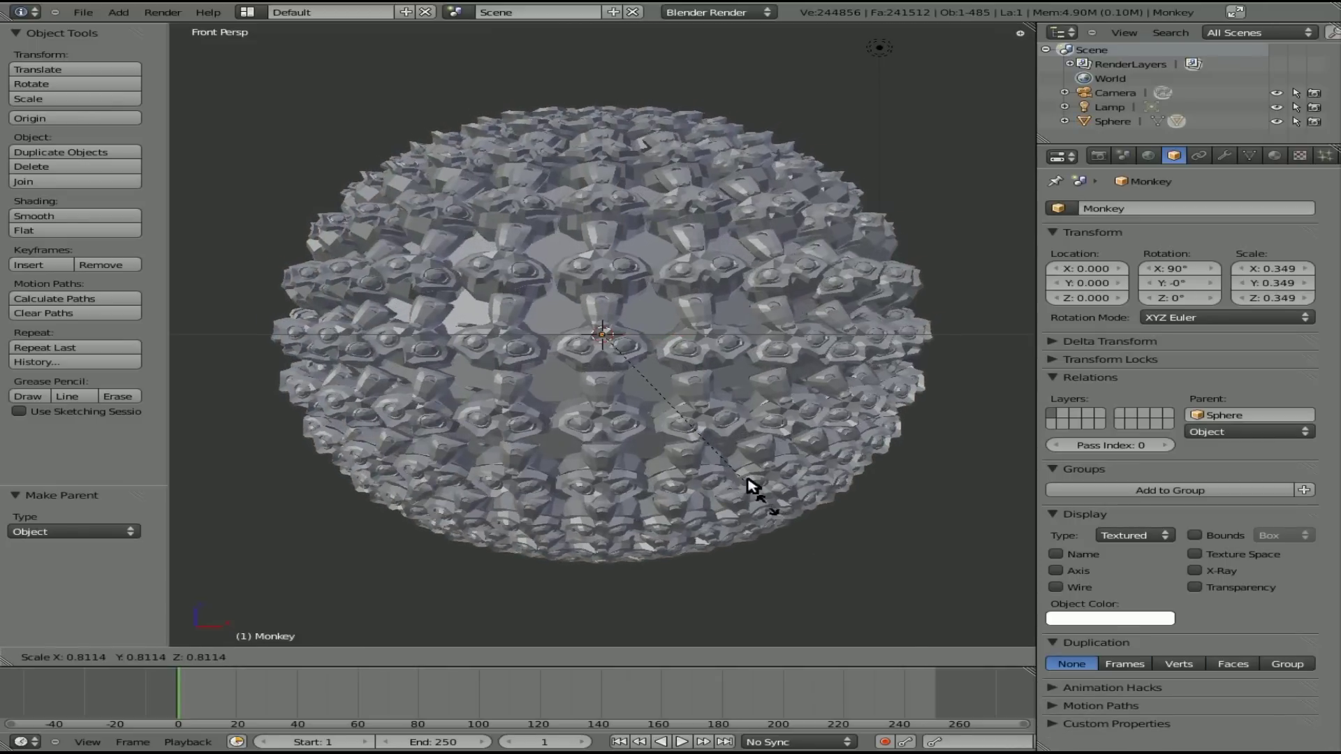
click(747, 461)
key(r)
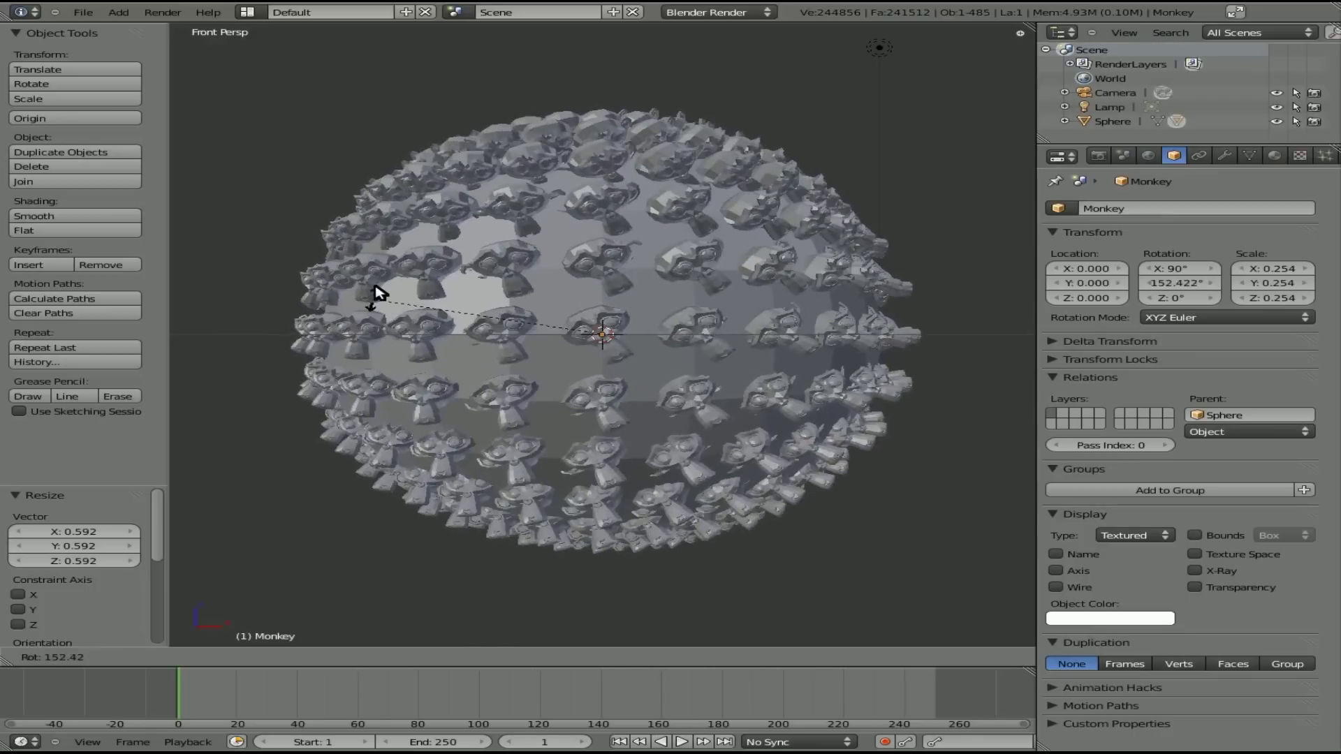
click(386, 266)
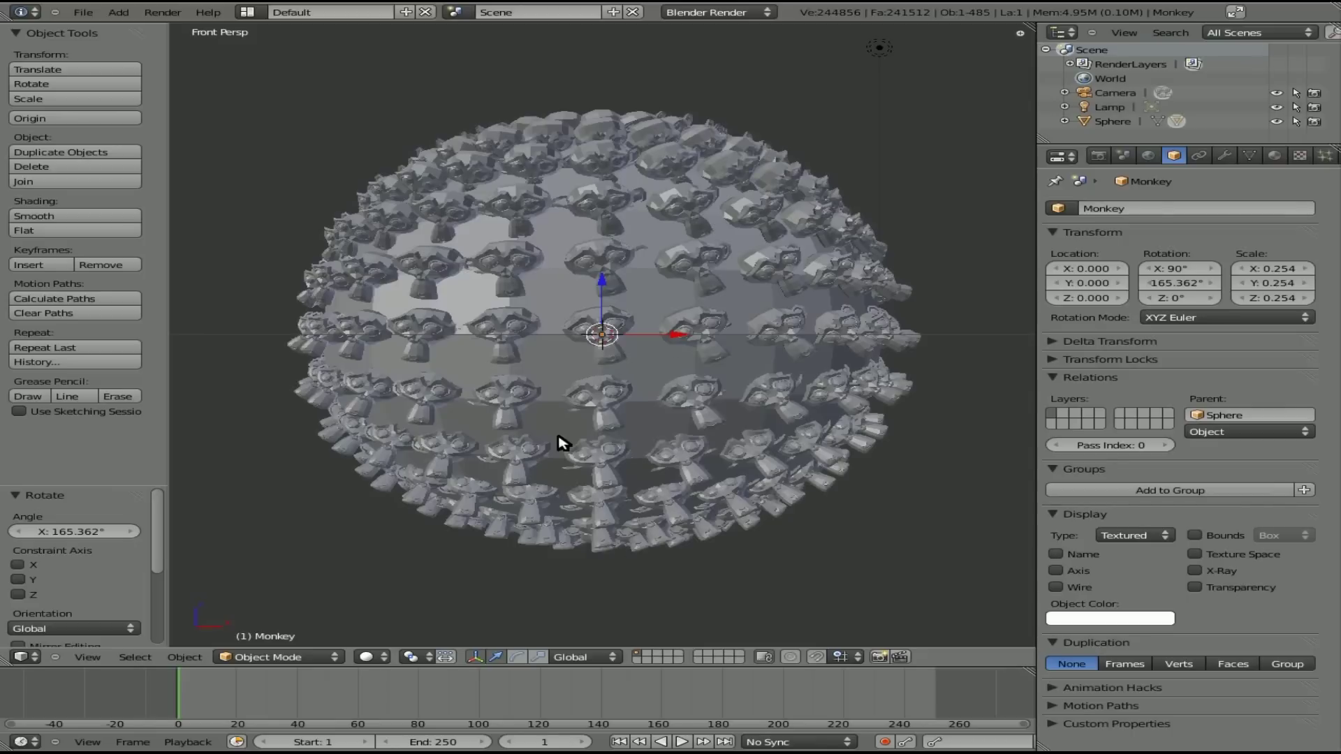
key(KP_0)
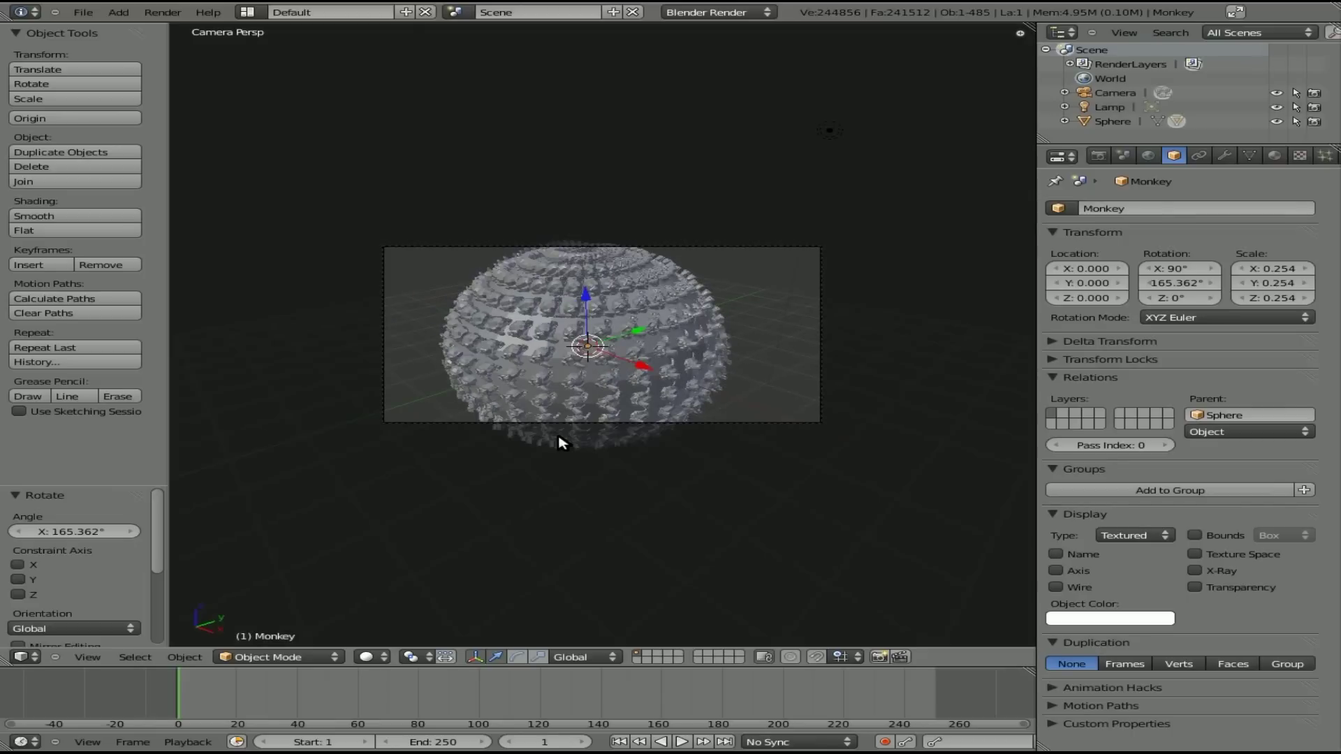
Render a test image of the monkey-covered sphere, then close the render window.
key(F12)
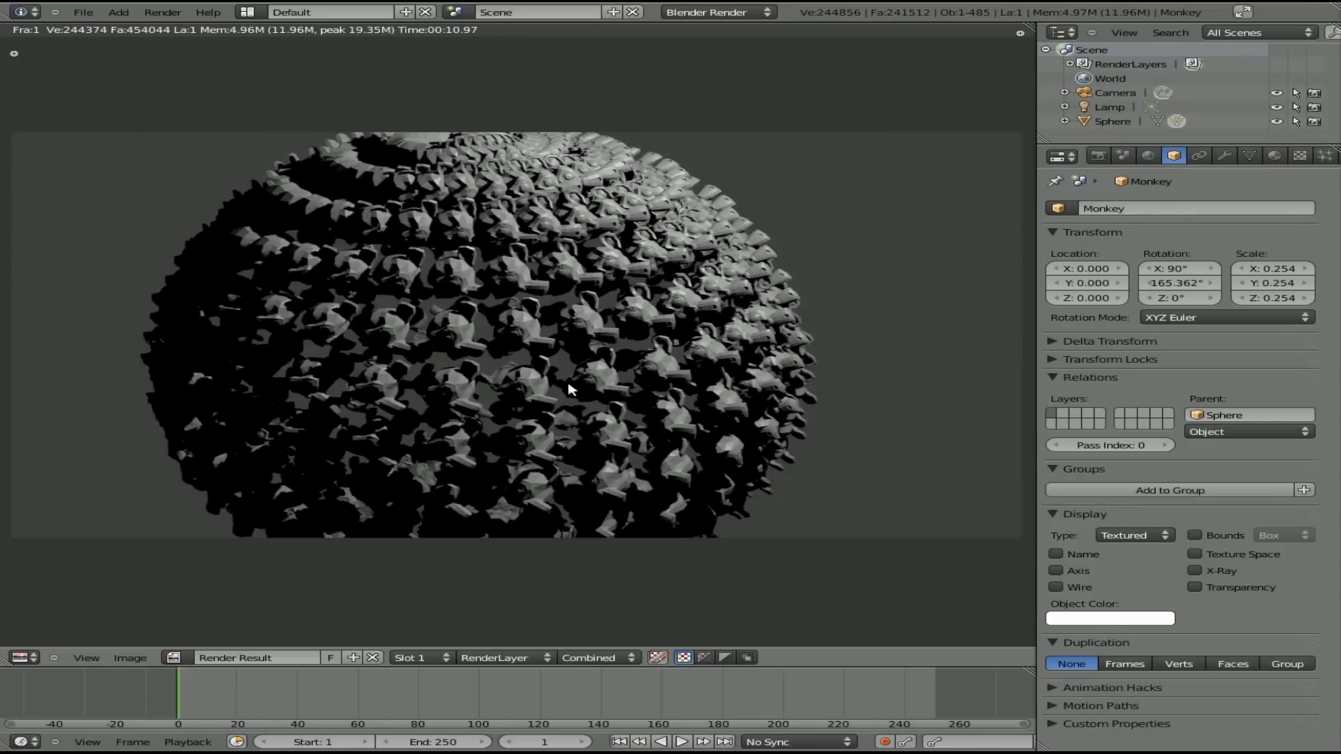
key(Escape)
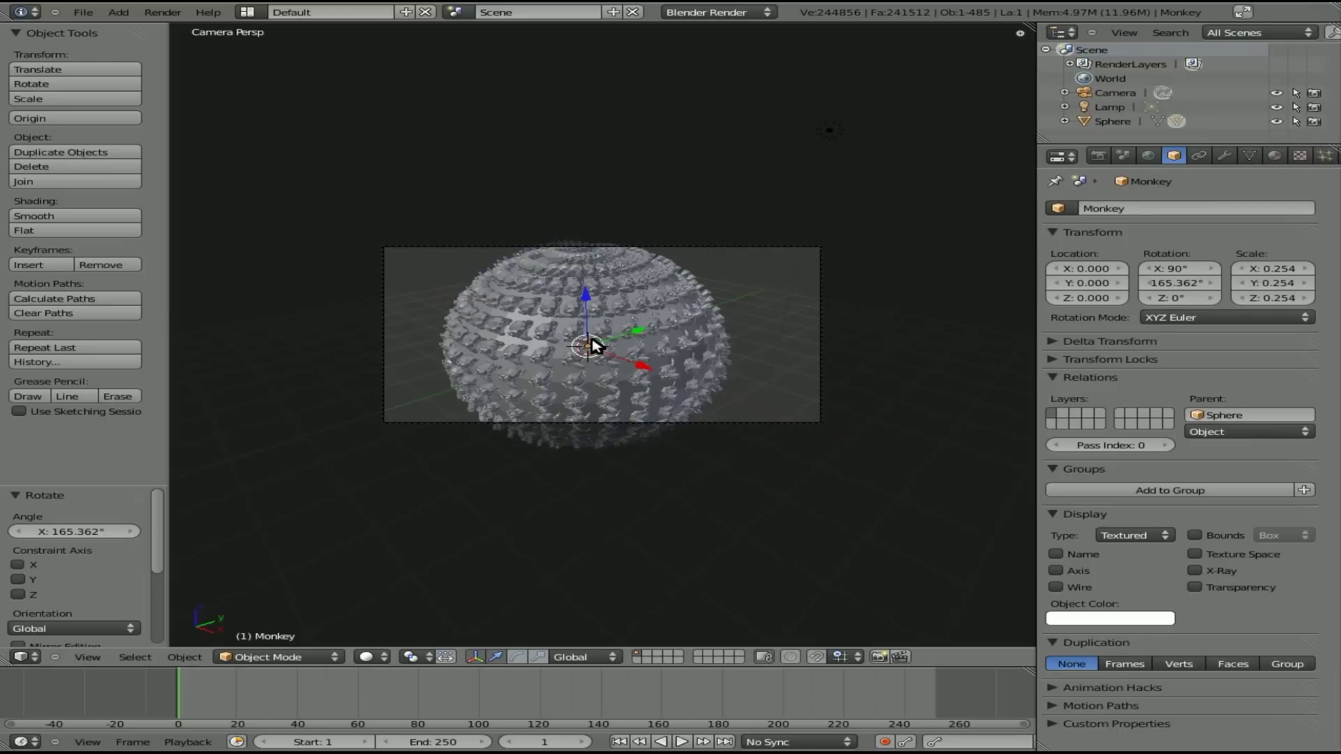
Dolly the camera back along its local Z so the sphere appears smaller.
right_click(788, 429)
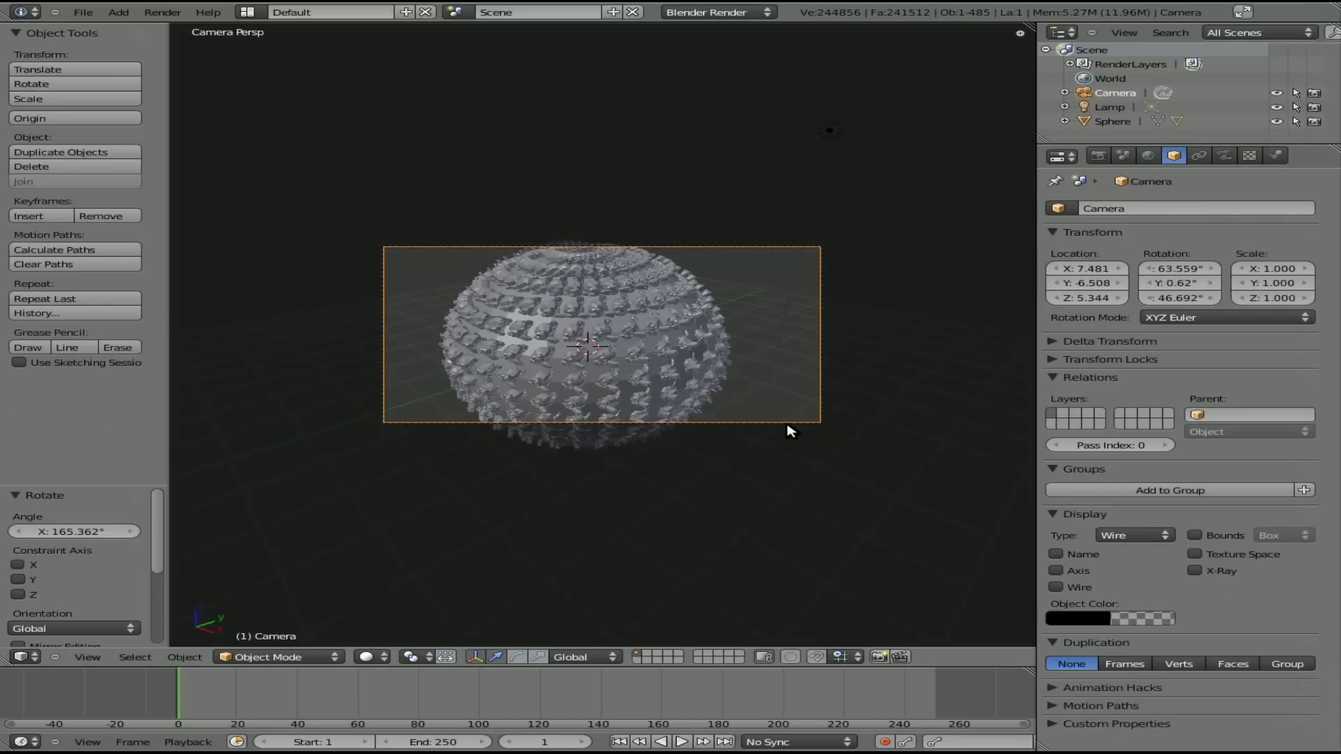
key(g)
key(z)
key(z)
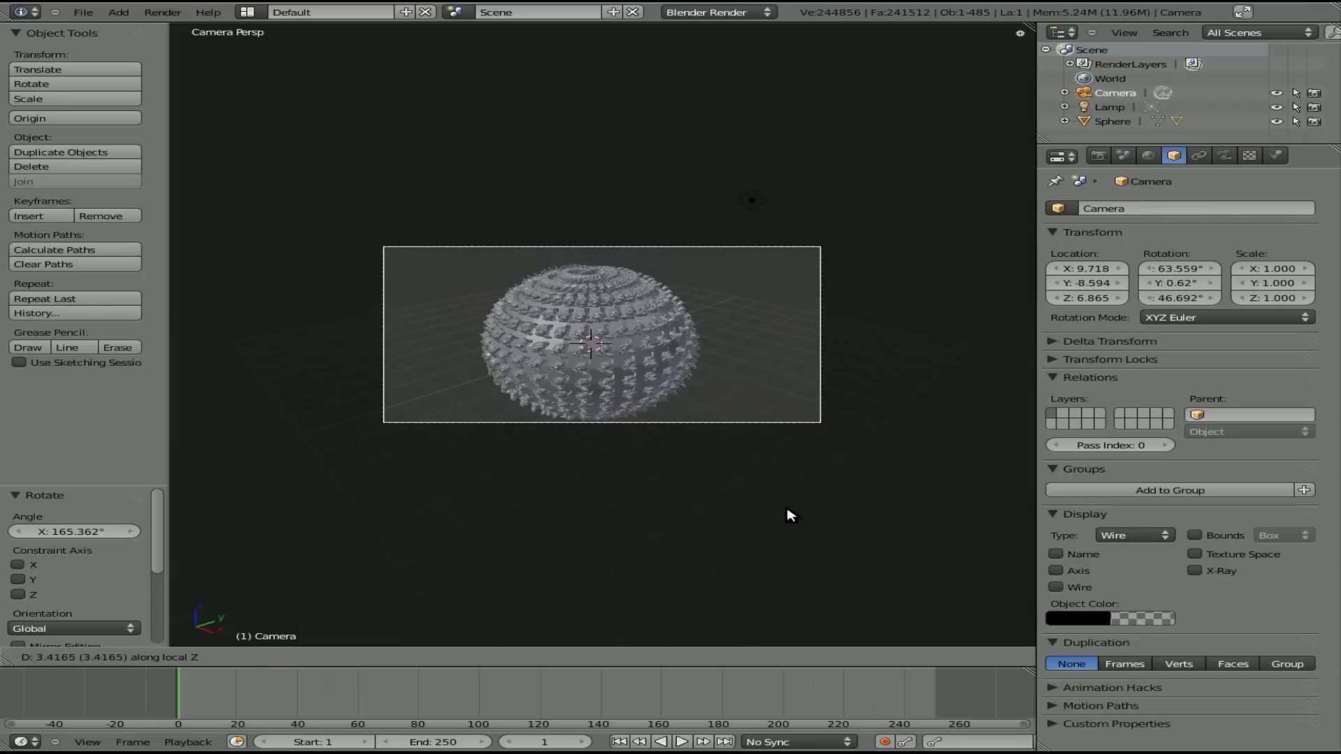
click(791, 516)
In top view, move the lamp further to the right.
right_click(702, 252)
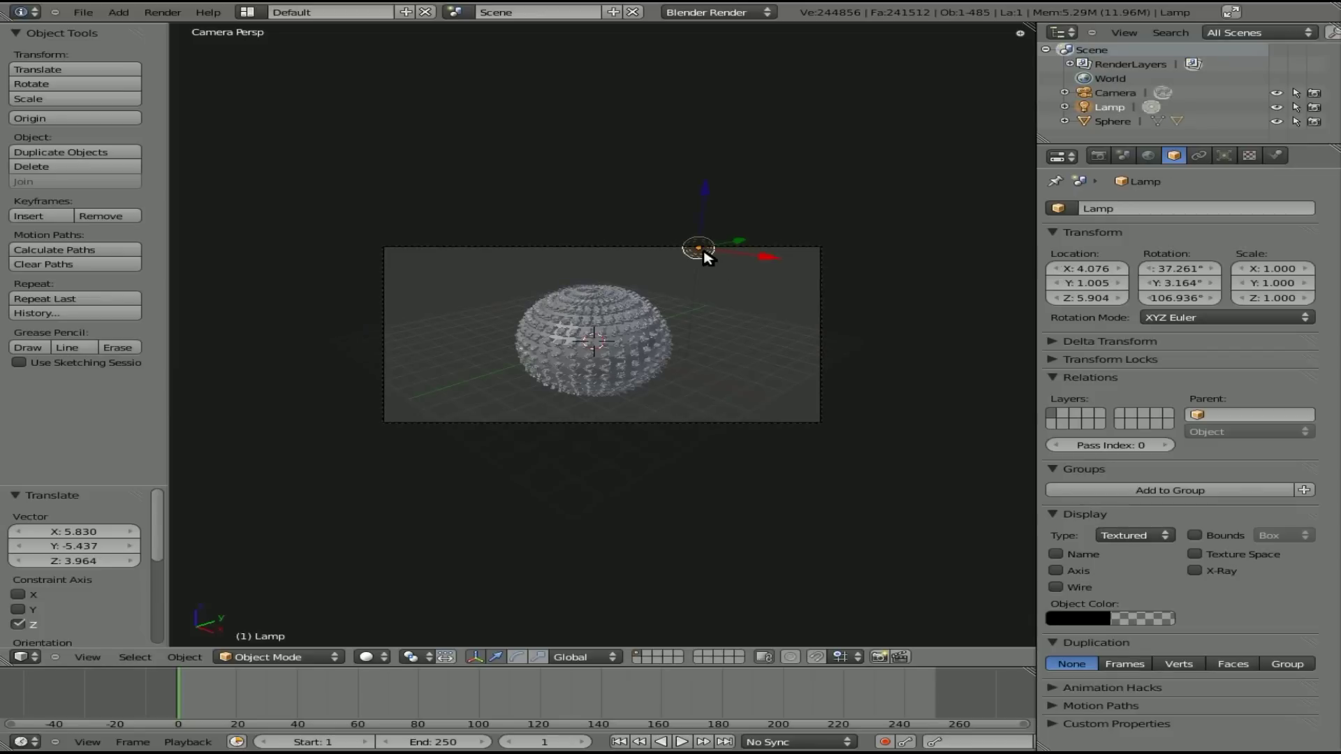
key(KP_7)
scroll(709, 308, down, 5)
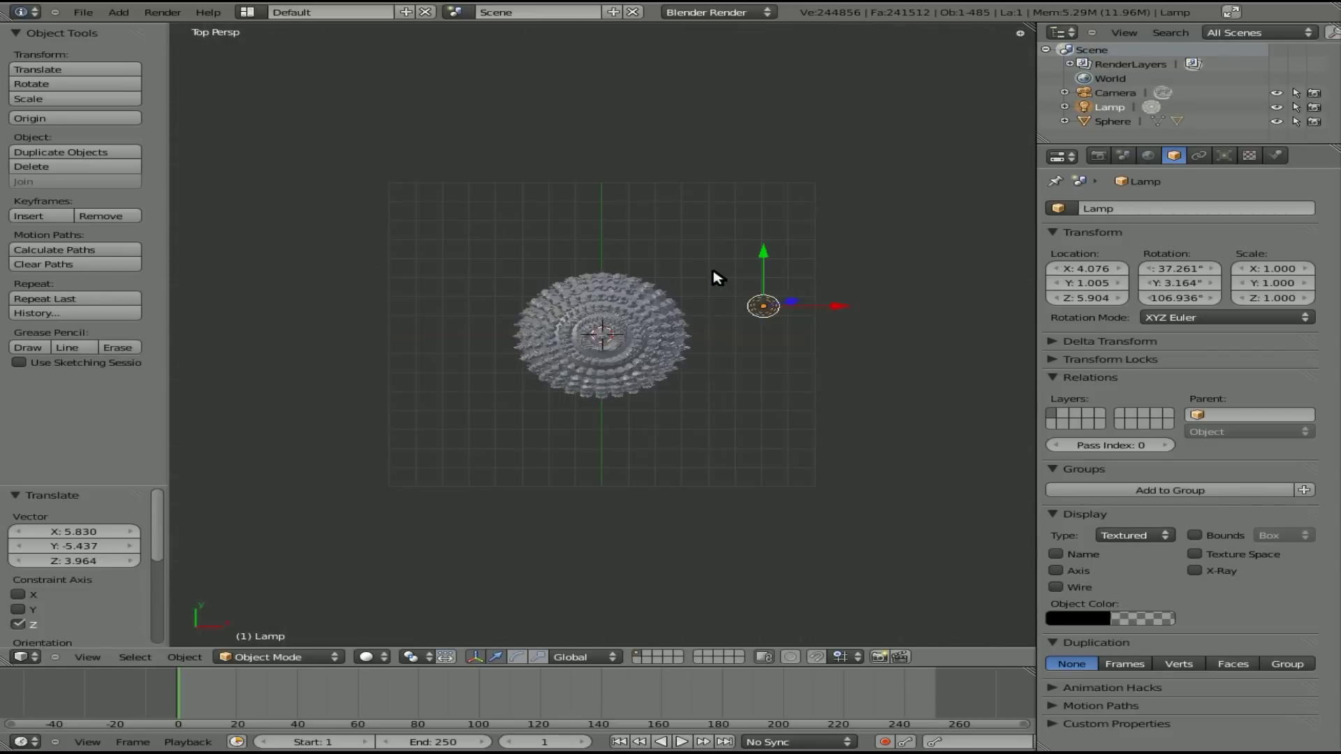
key(g)
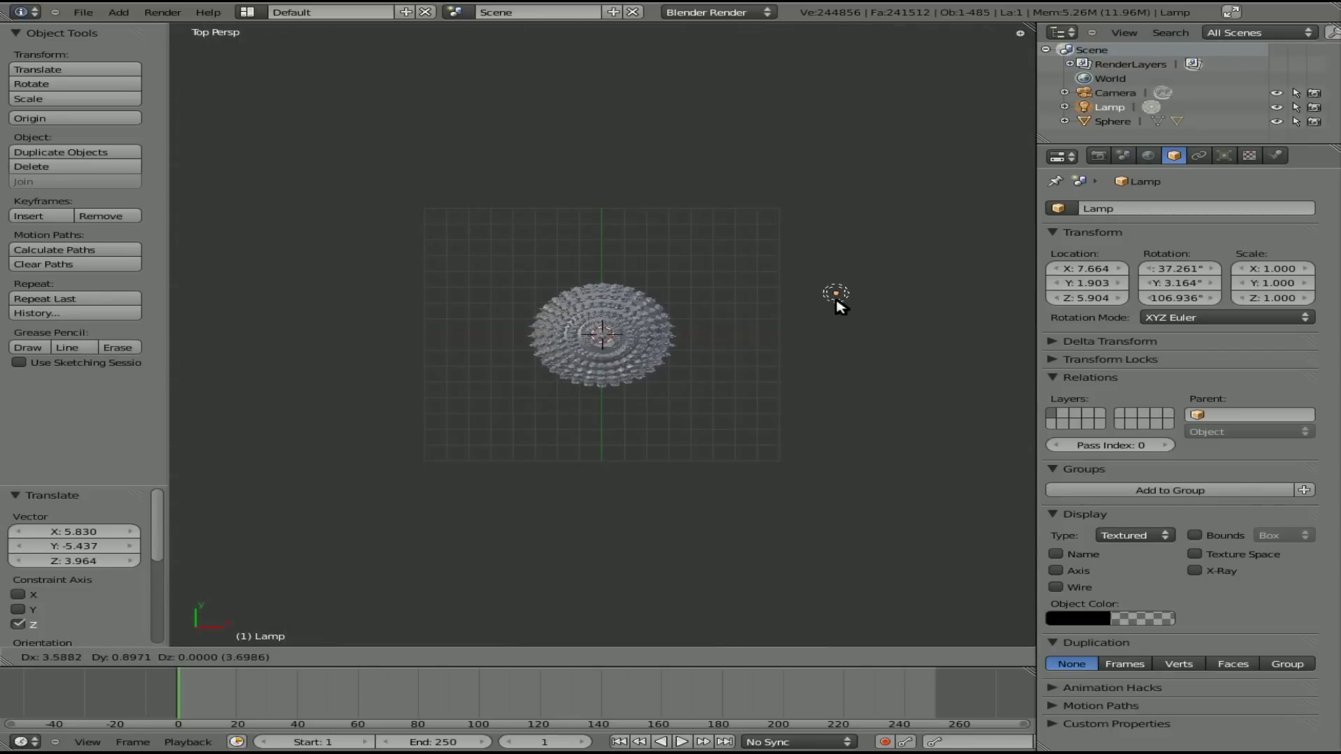
click(840, 302)
Make the lamp an Area light with distance 10 and energy 0.5.
click(1224, 155)
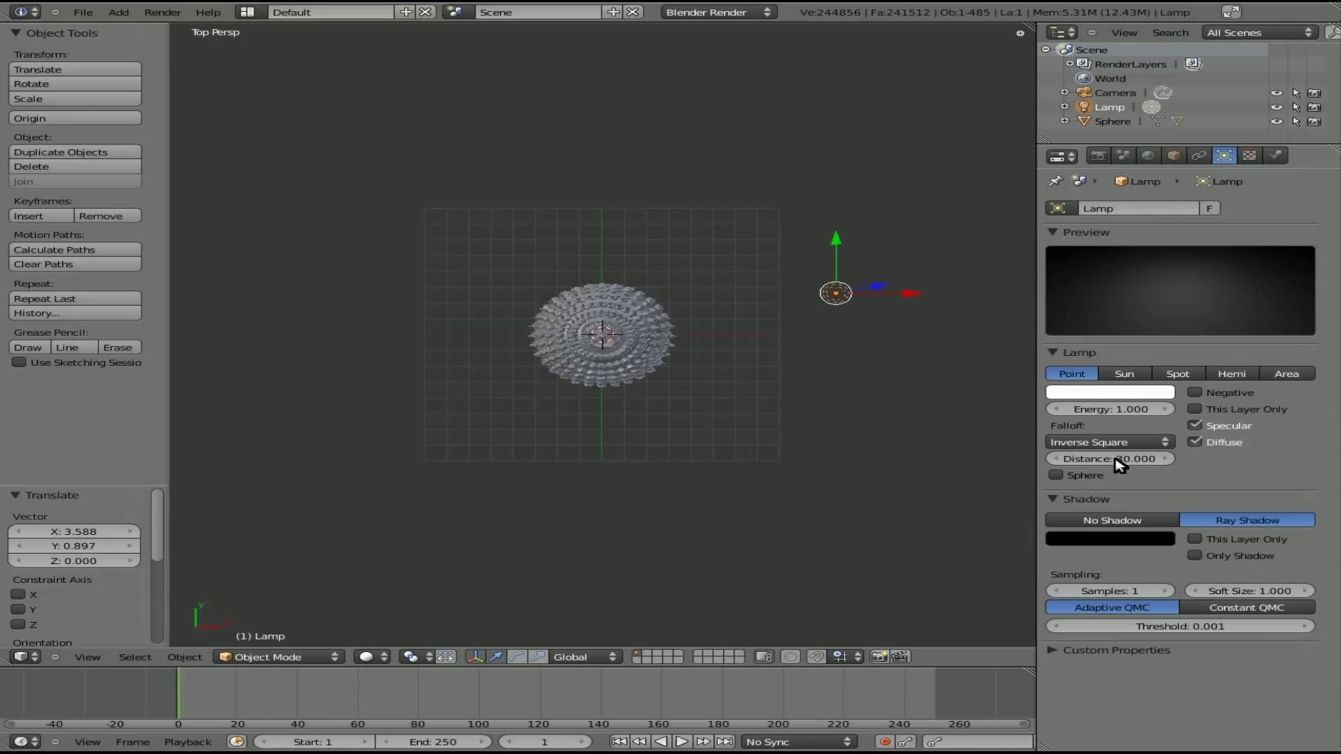
click(1287, 375)
click(1128, 427)
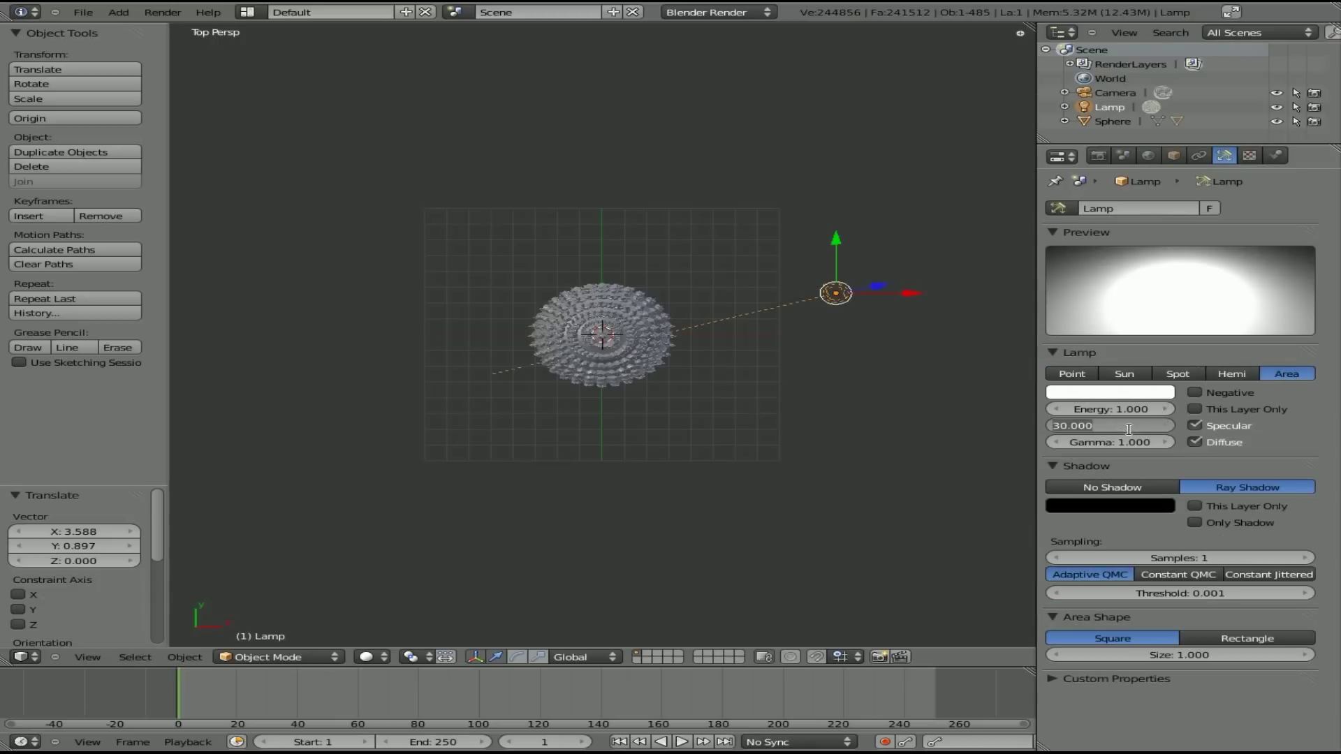
text(10)
key(Return)
click(1124, 408)
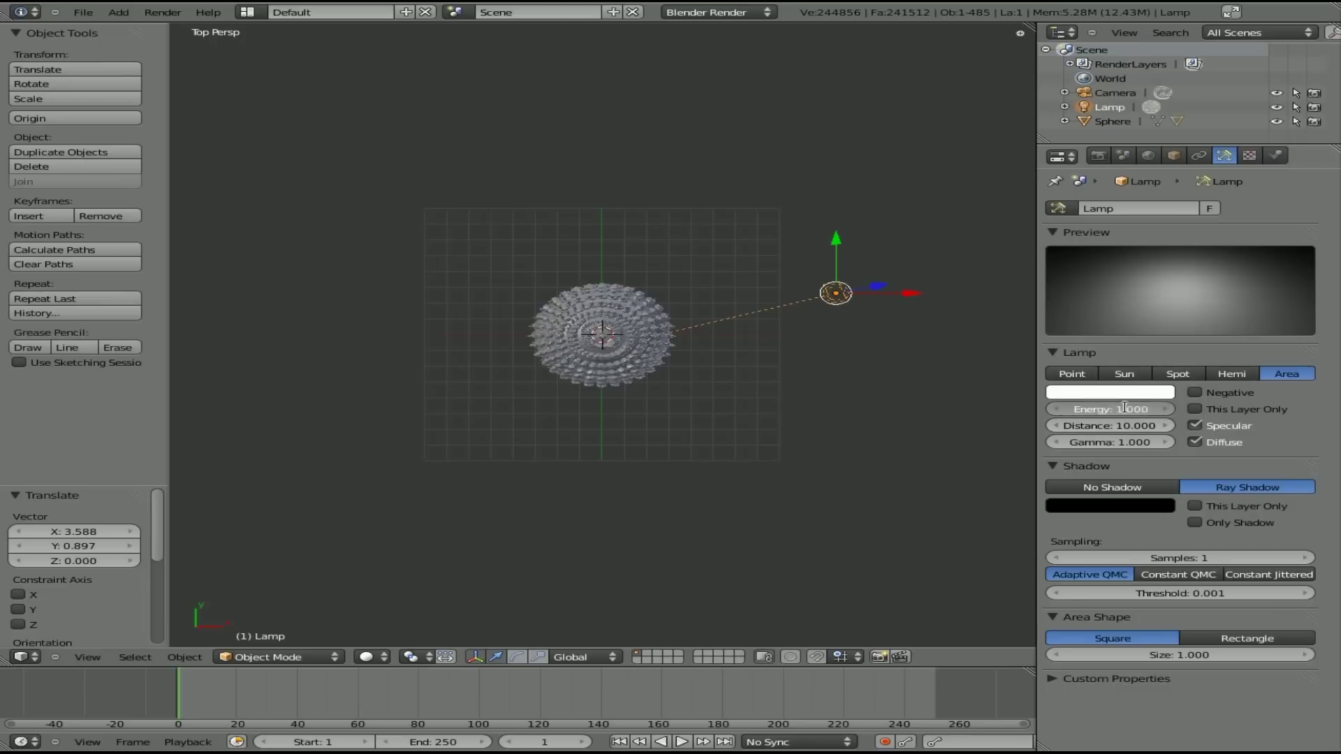
text(.5)
key(Return)
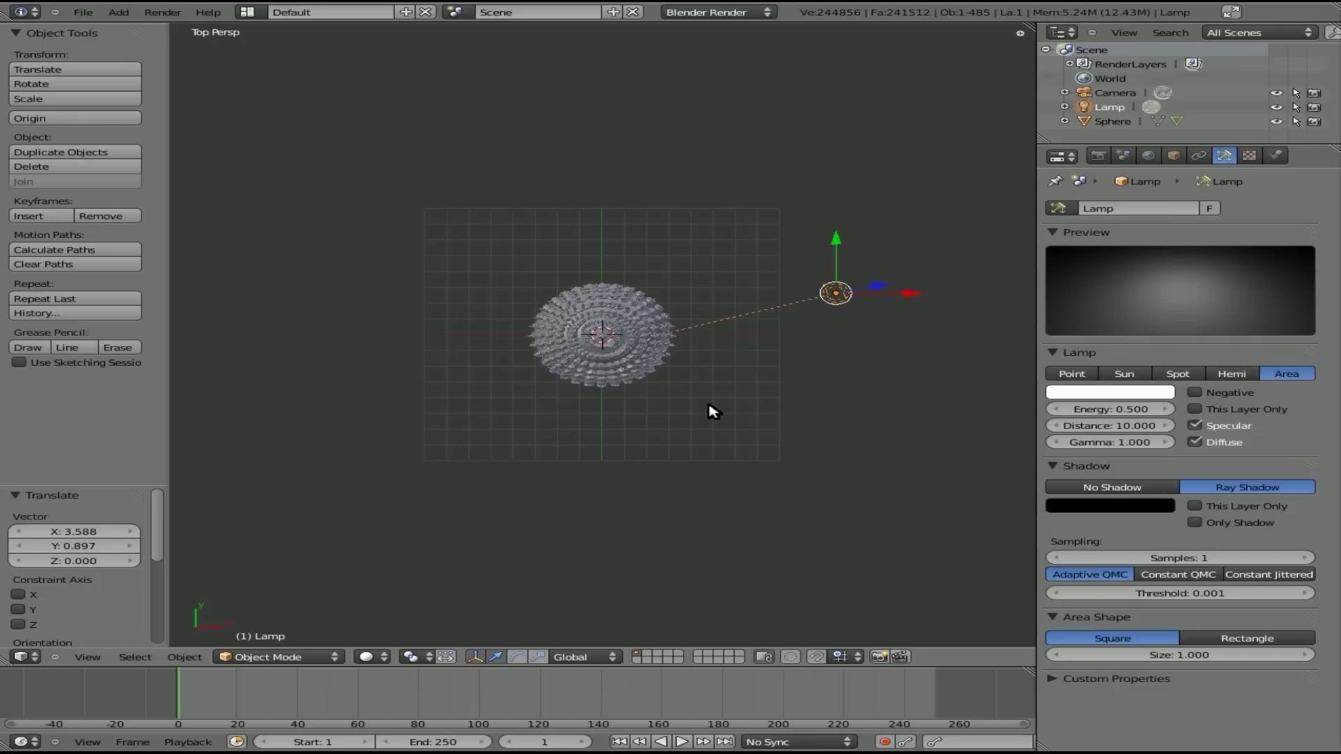
Give the area lamp 3 shadow samples and size 5.
click(1206, 558)
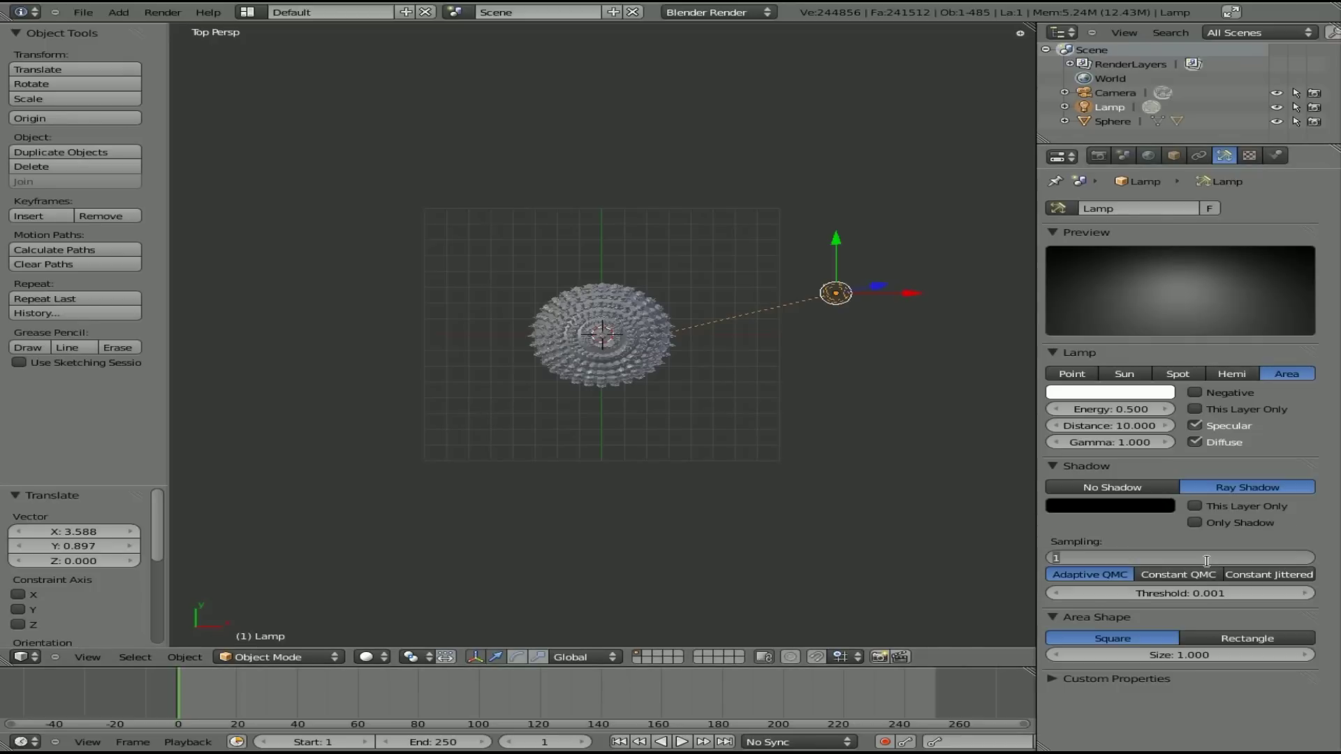
text(3)
key(Return)
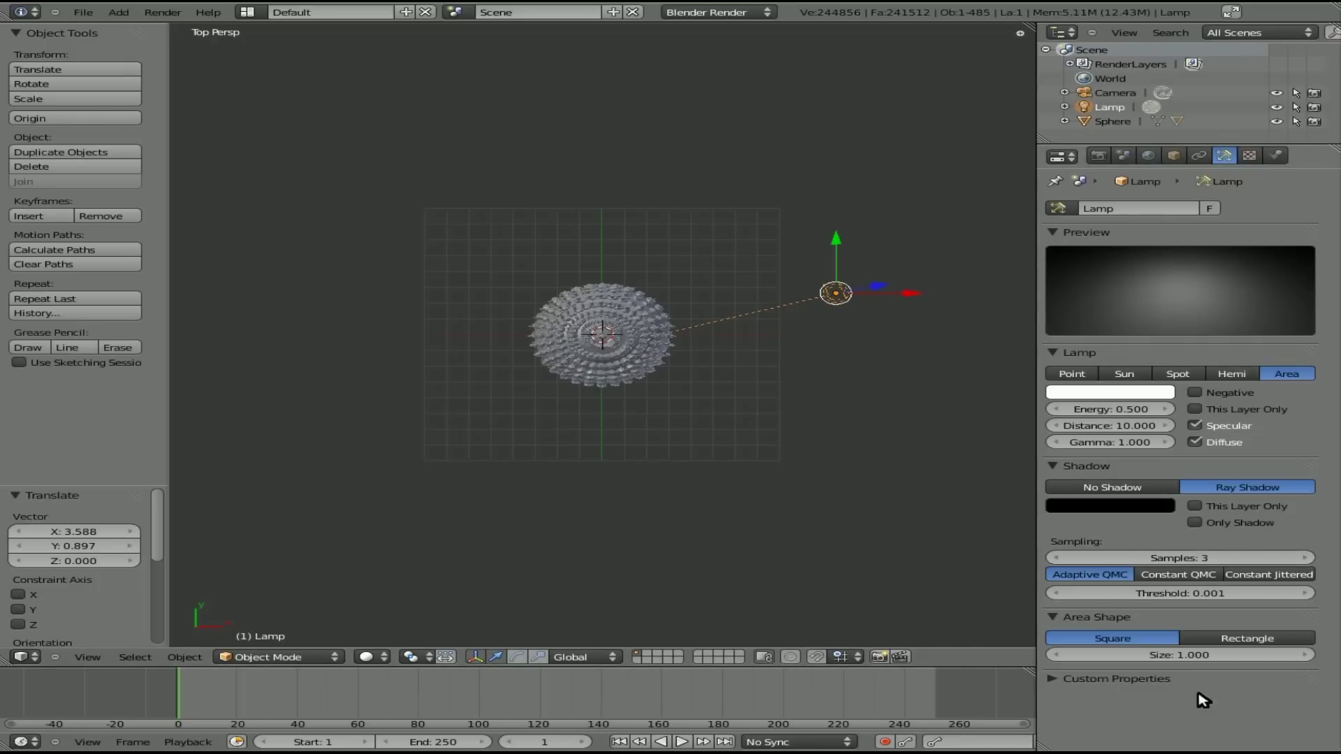
click(1177, 655)
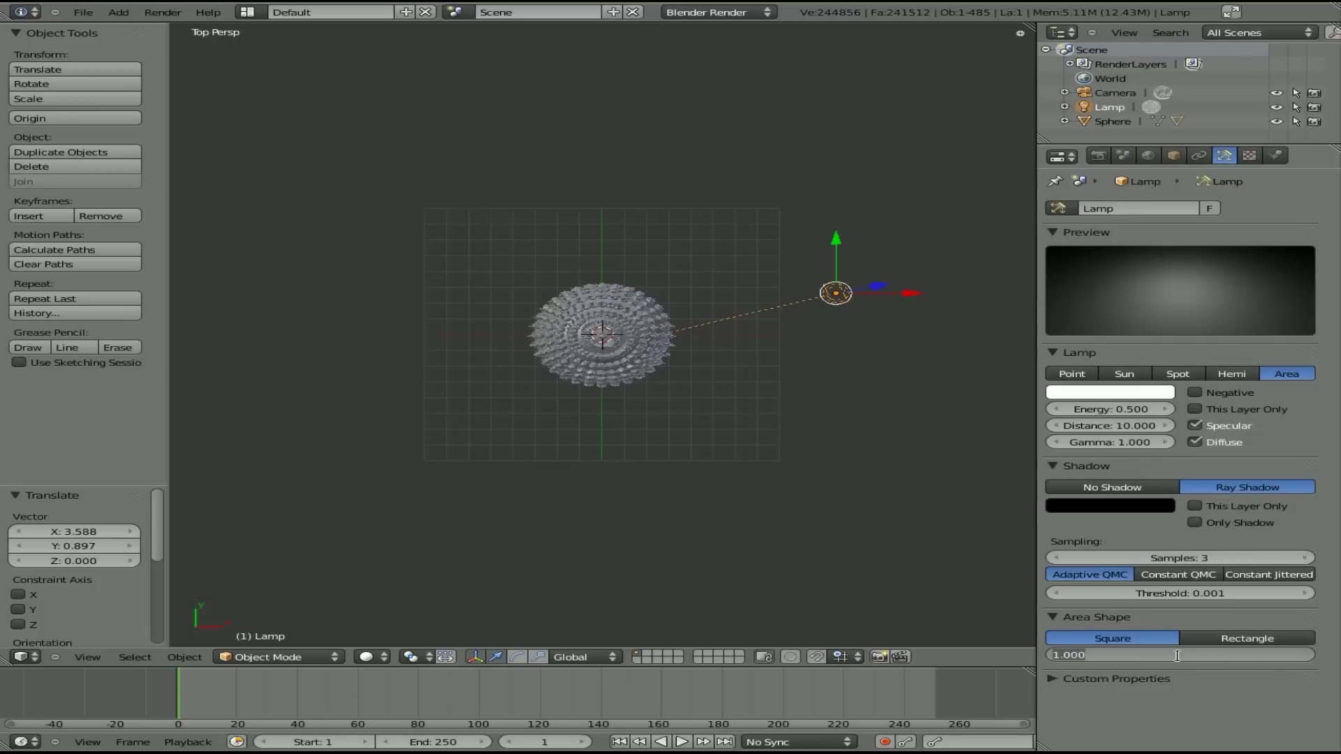
key(Return)
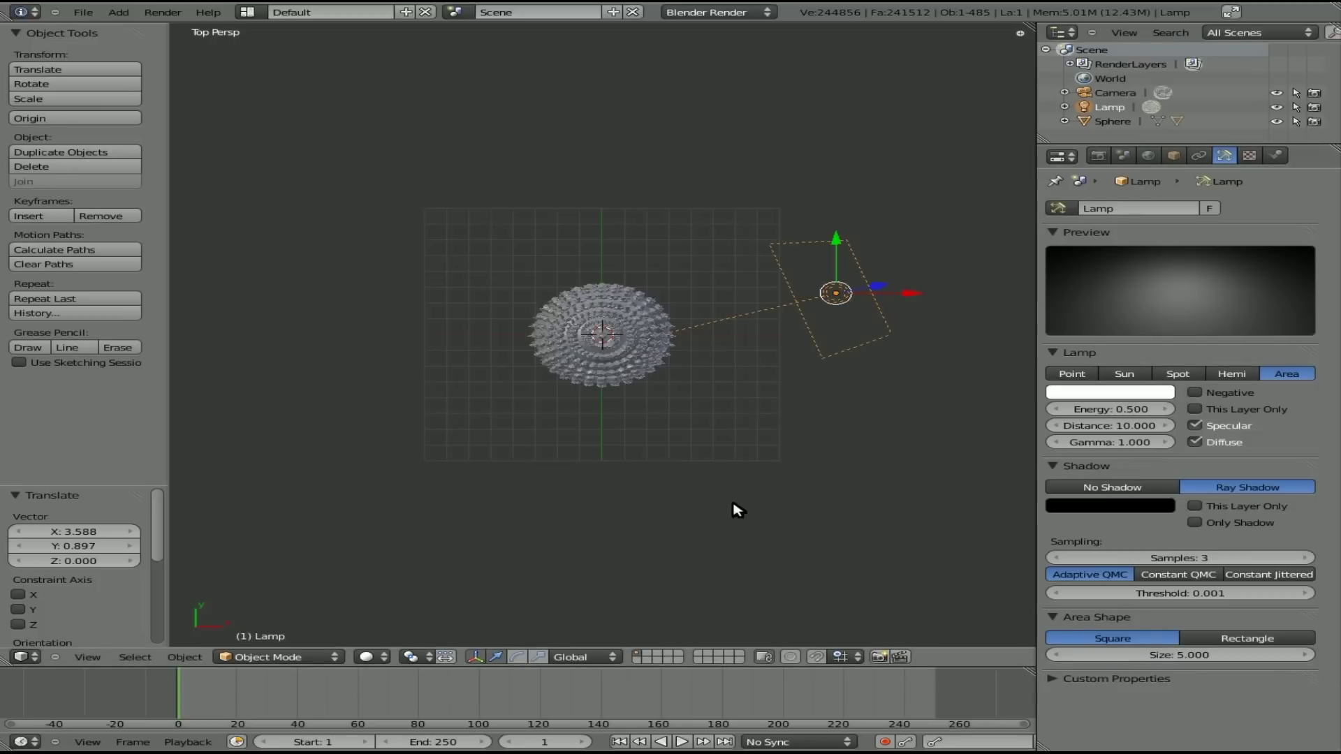
Return to the camera view and render a new image with the area light.
middle_drag(554, 389, 555, 393)
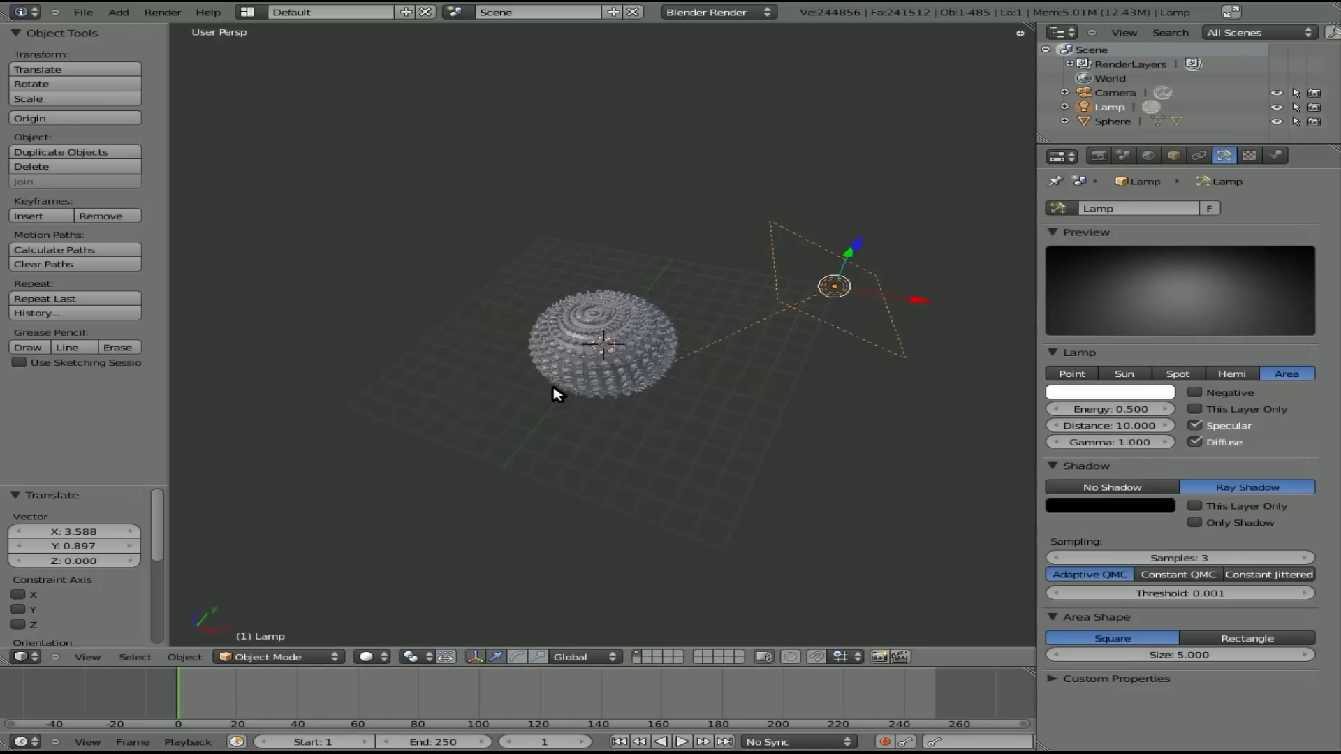
key(KP_0)
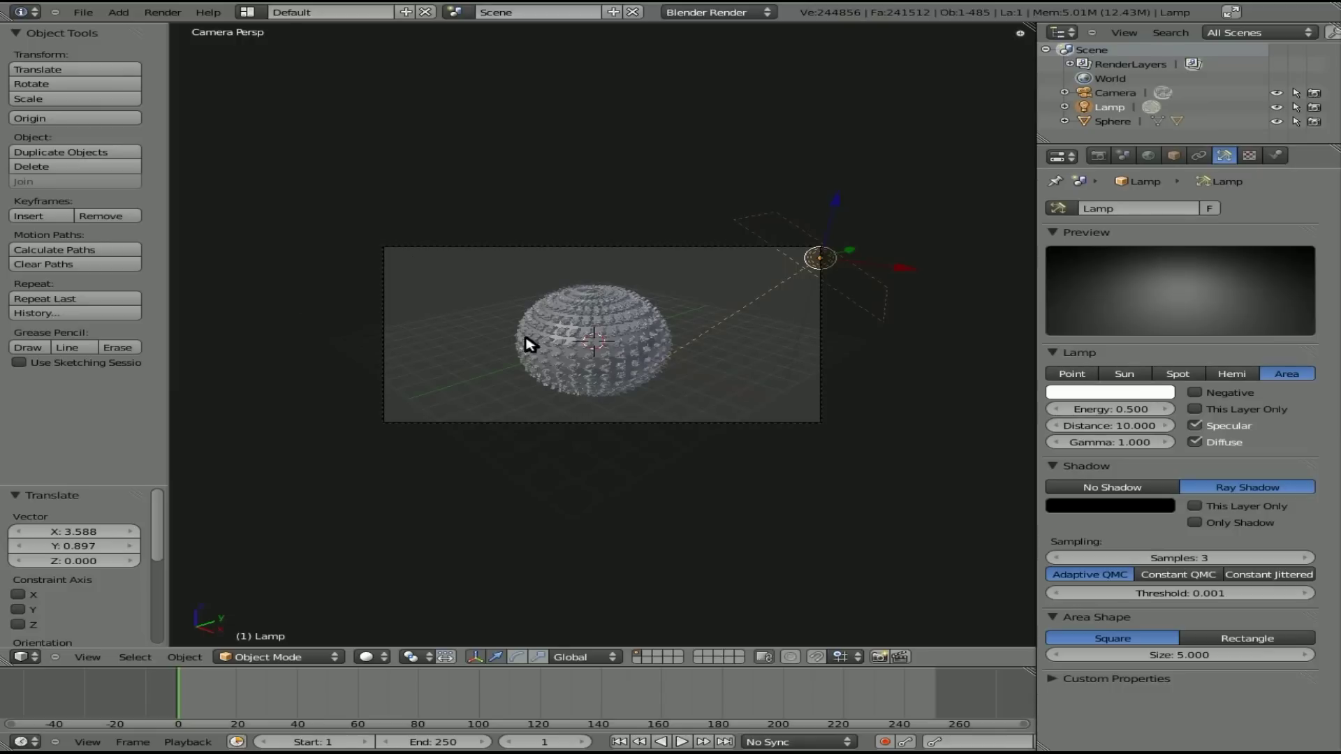
key(F12)
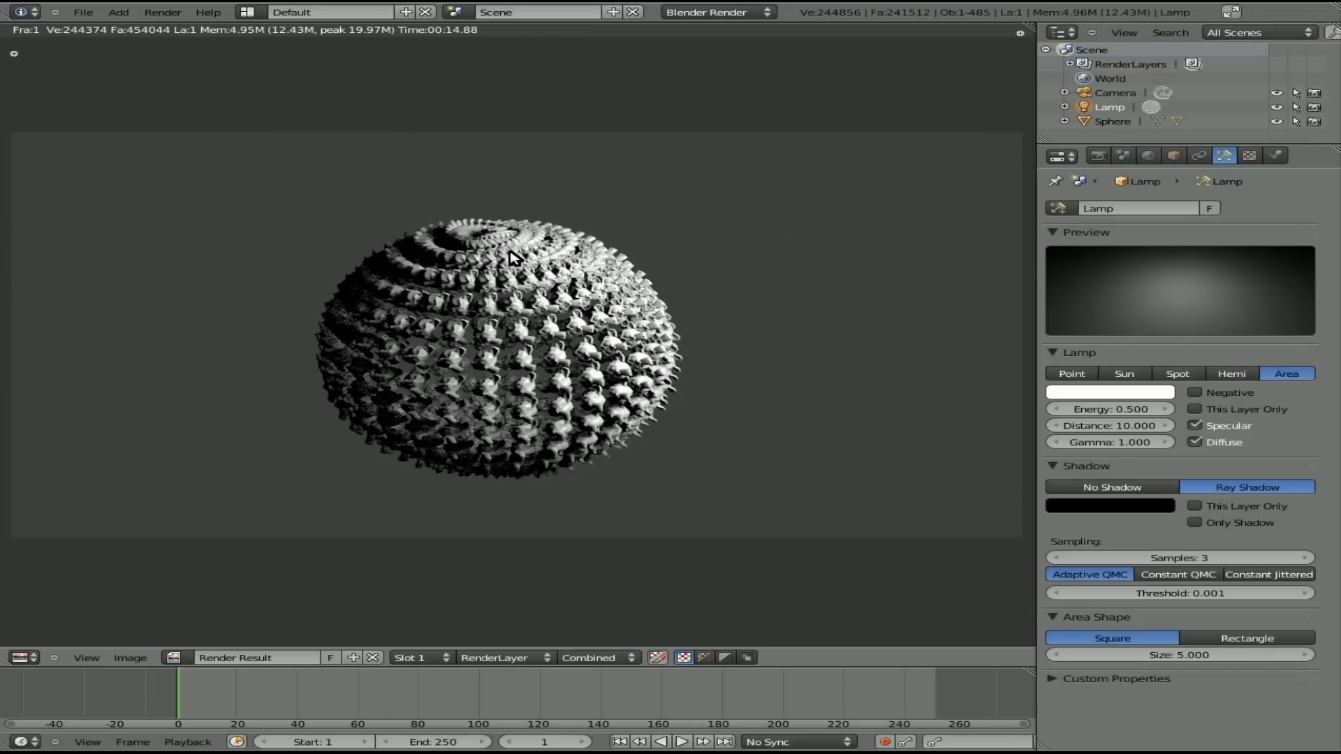
Close the finished area-light render to return to the 3D camera view.
key(Escape)
Select the Sphere and toggle its Duplication Rotation off and on to compare, ending checked.
right_click(610, 316)
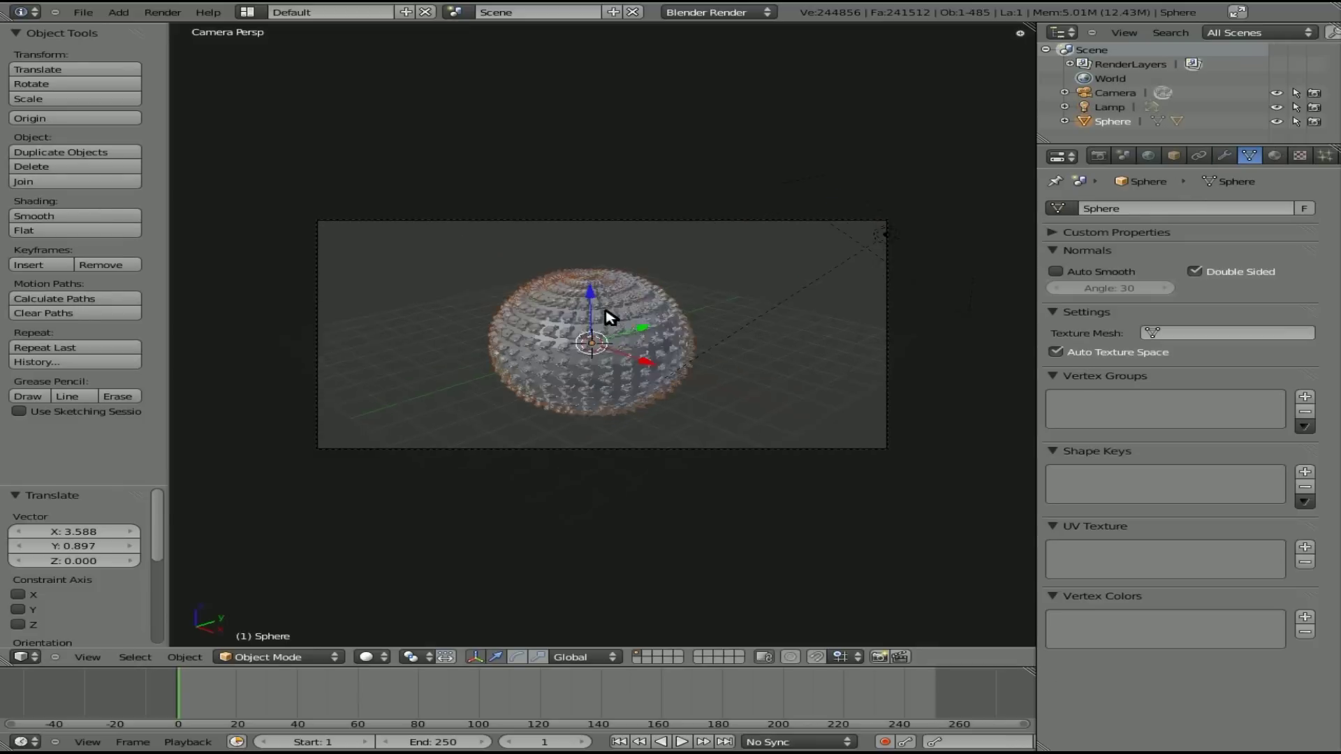
key(Home)
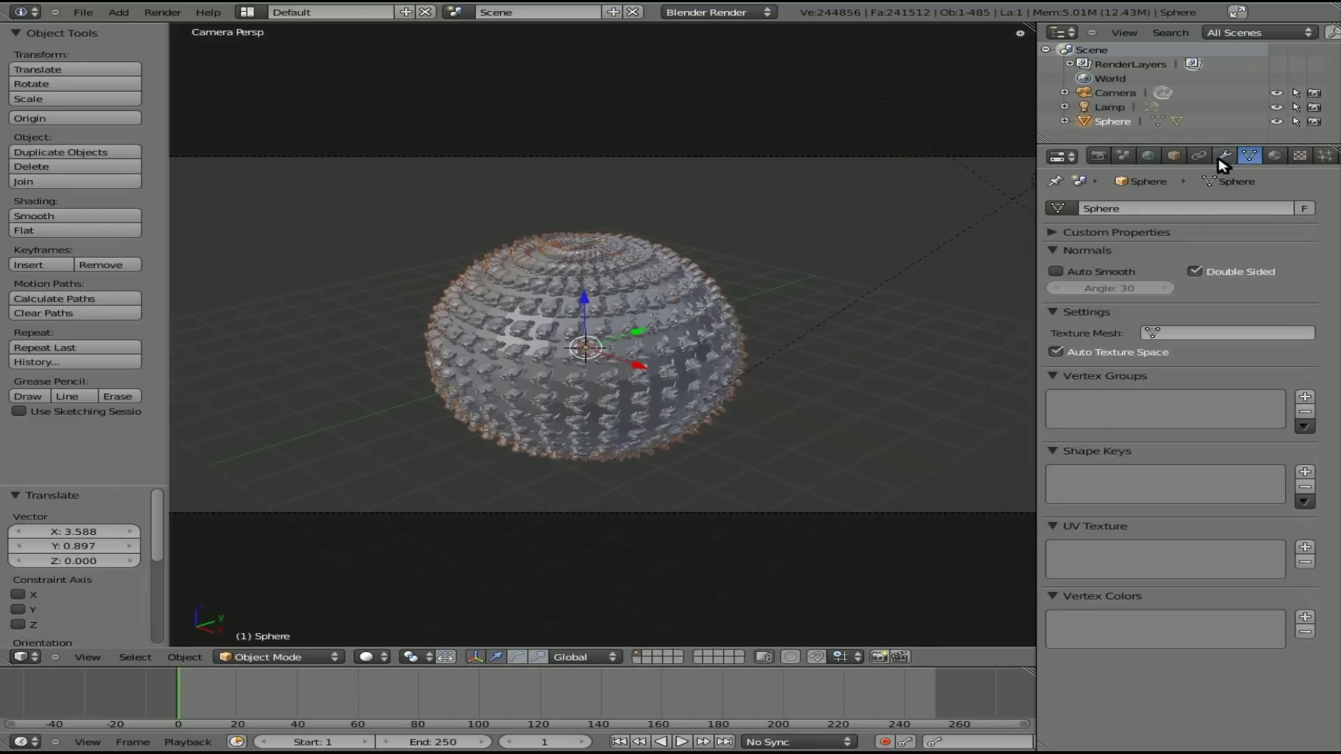
click(1173, 156)
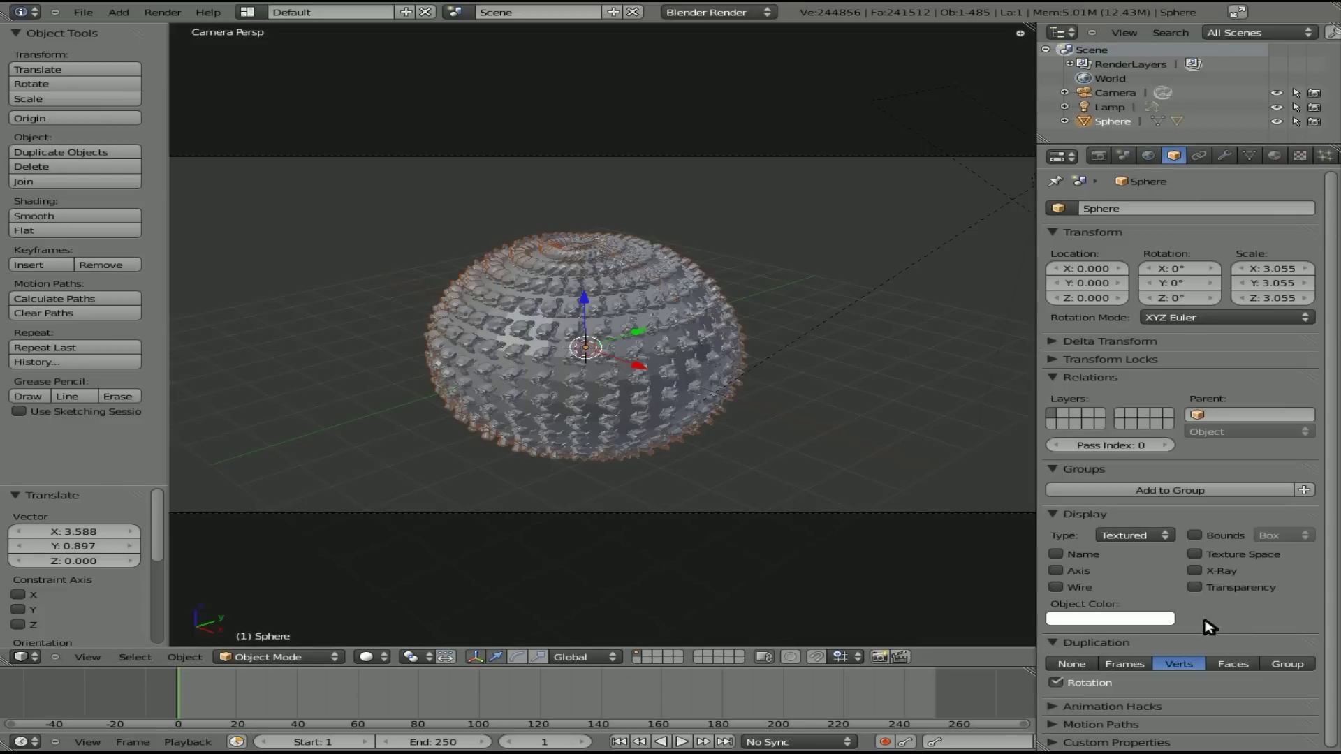
click(1085, 683)
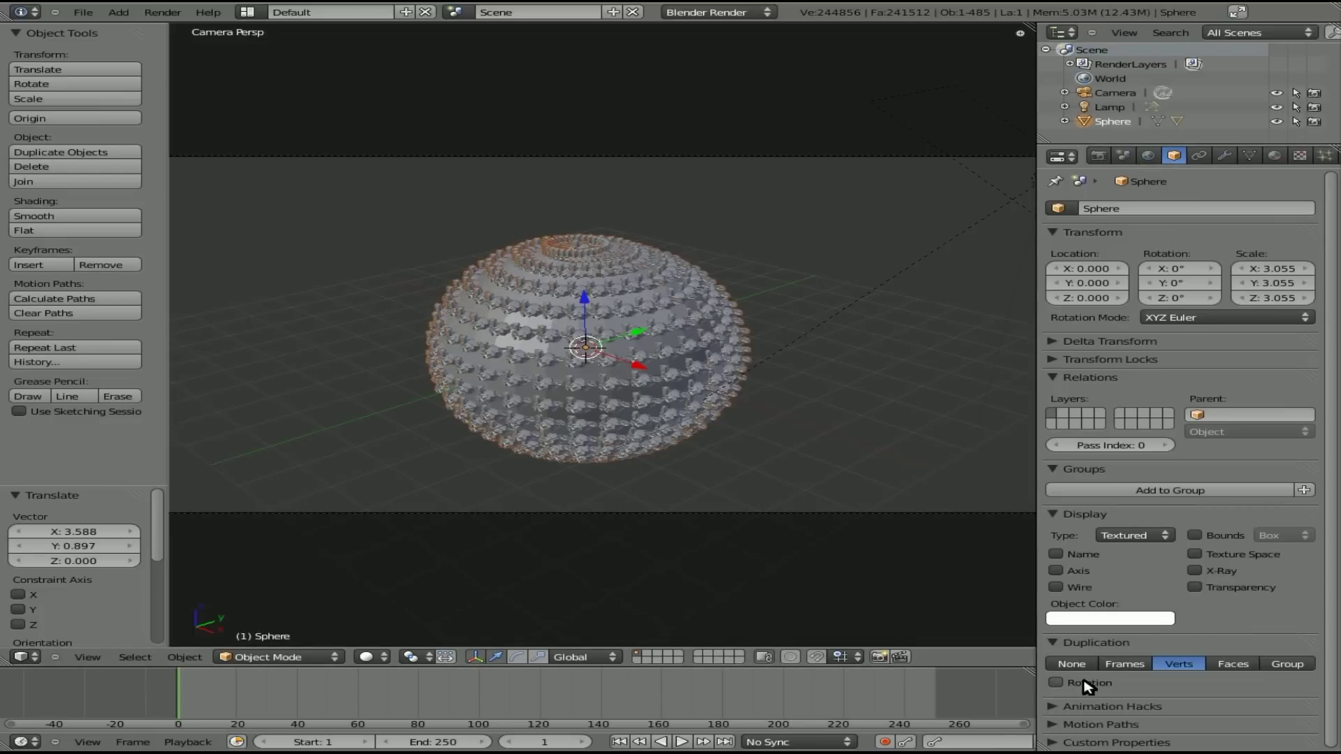
click(1085, 683)
click(1084, 683)
click(1084, 683)
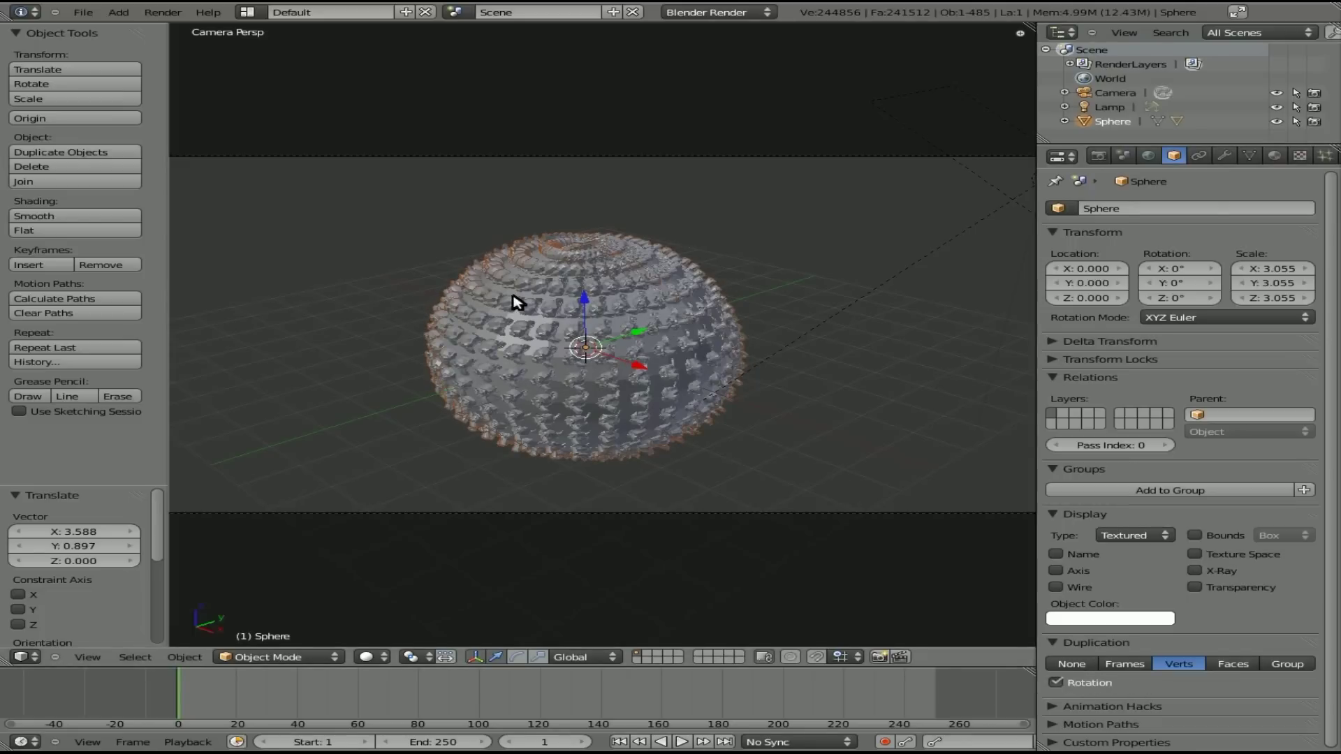
click(1056, 682)
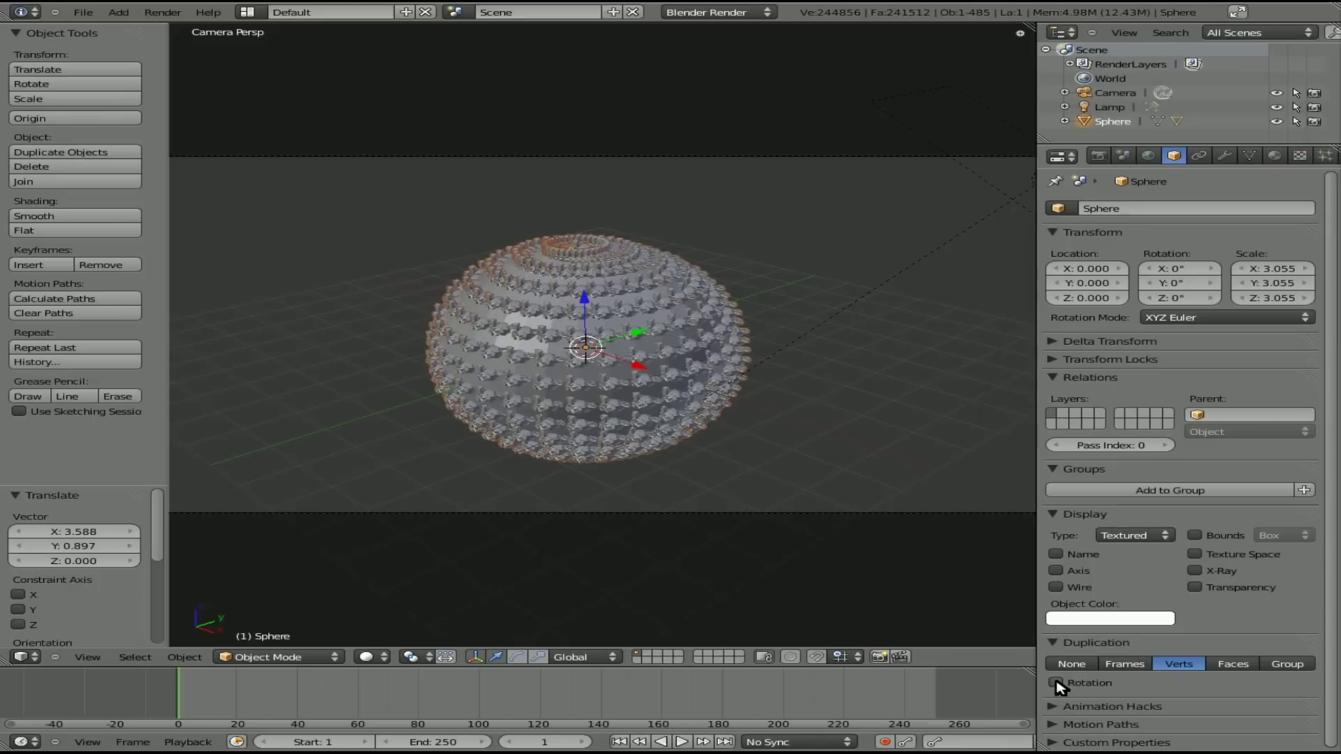
click(1057, 683)
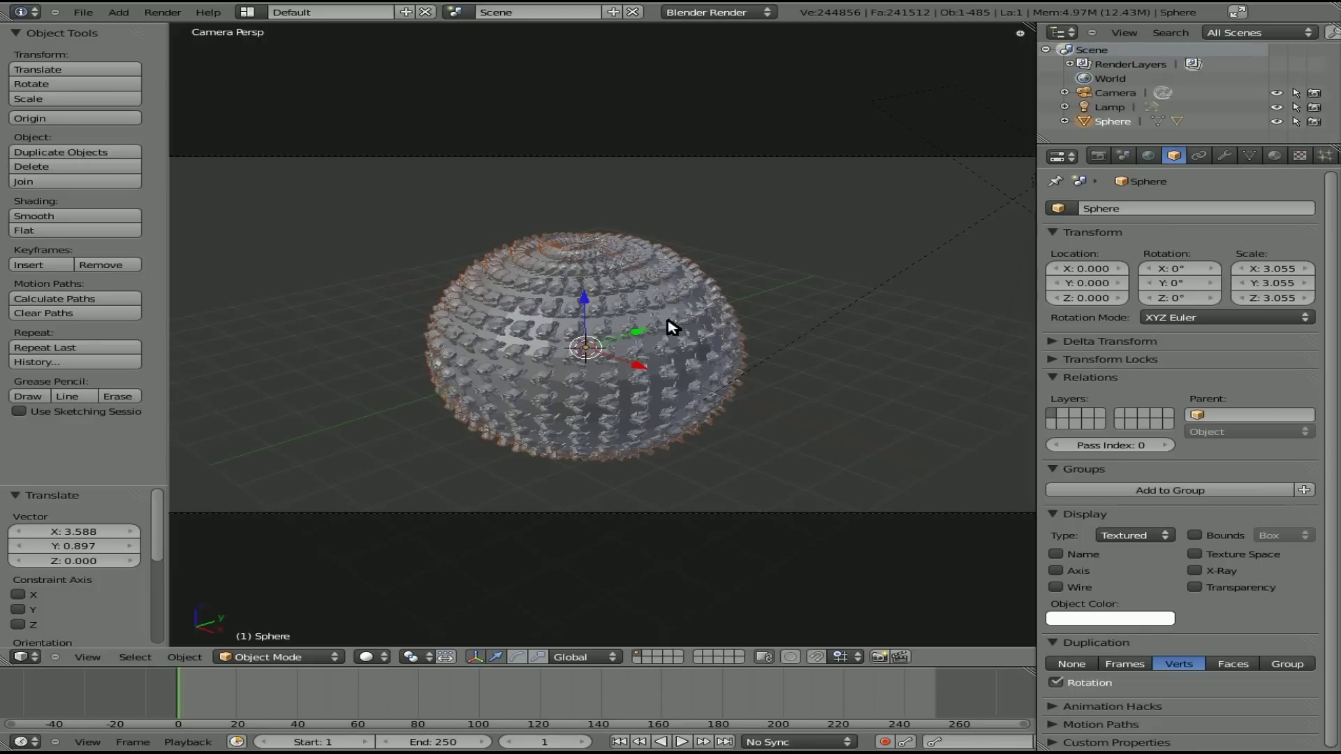
key(KP_7)
Add a plane and scale it up to 8.632.
key(space)
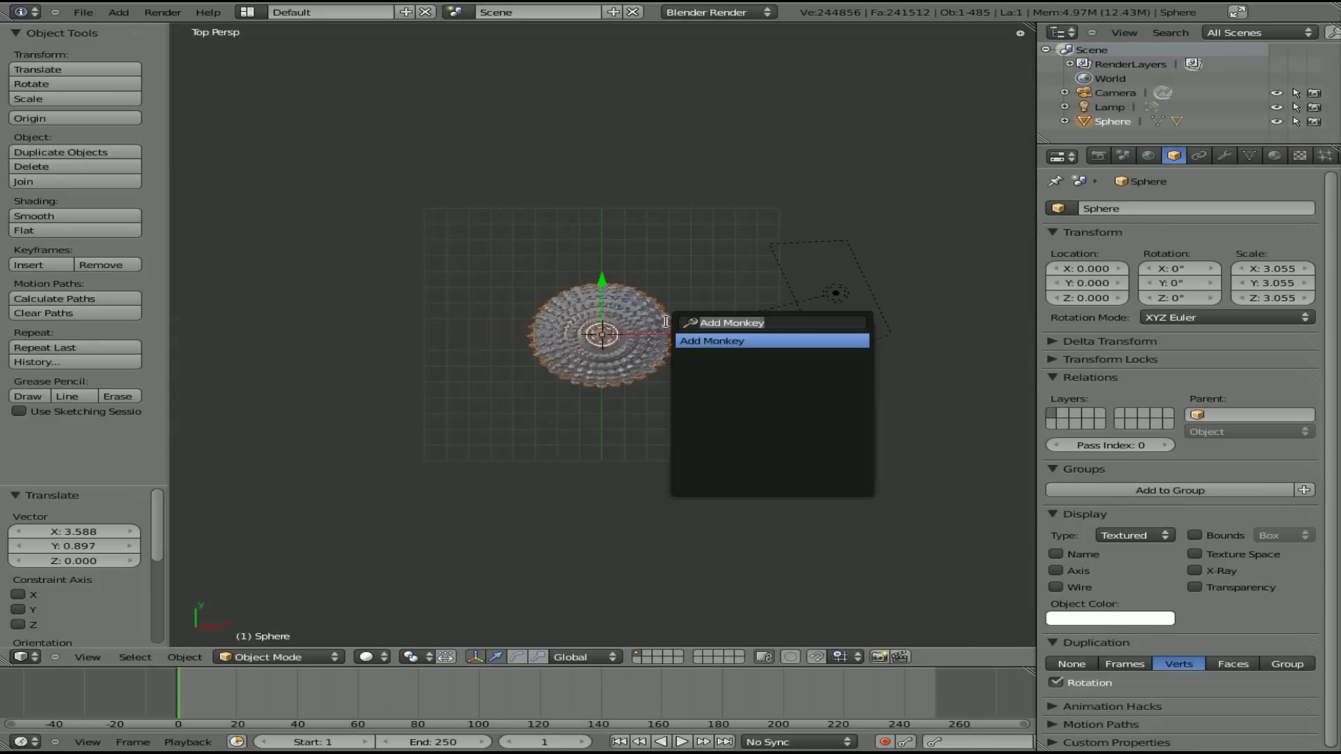
text(plane)
key(Return)
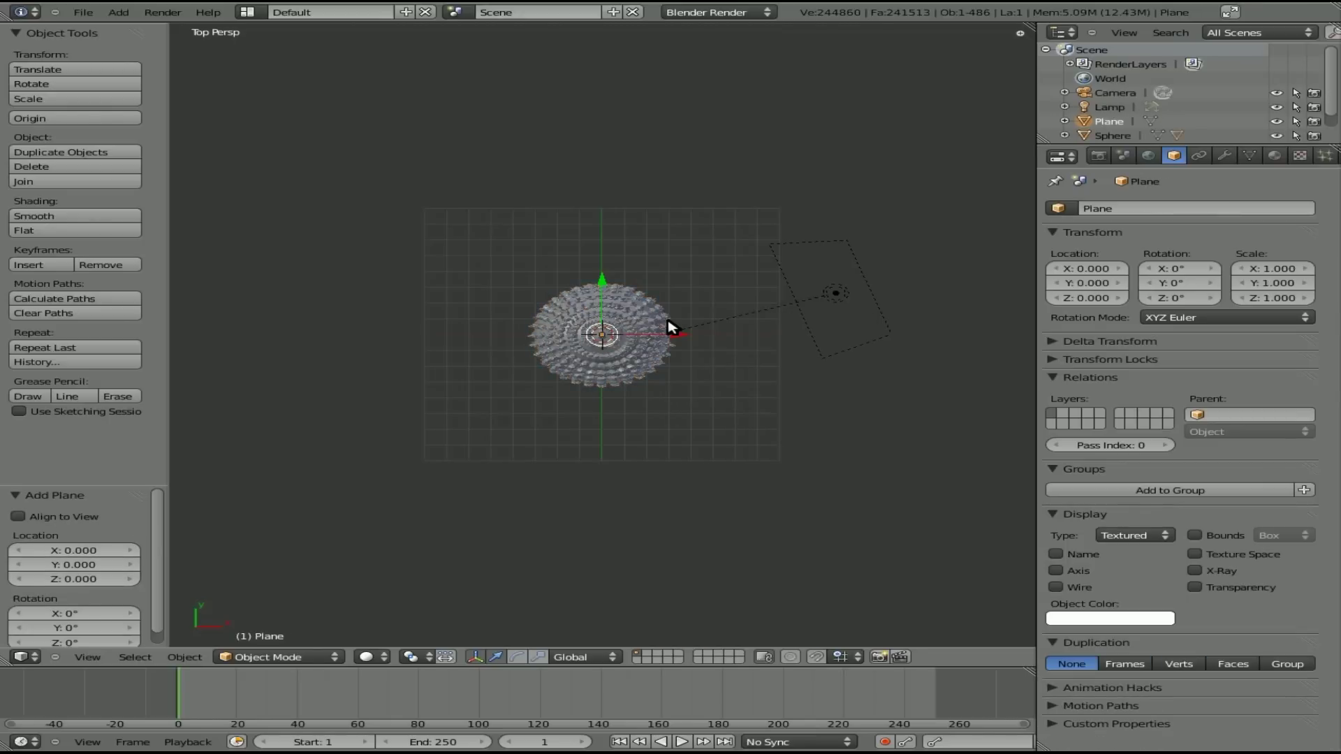
key(s)
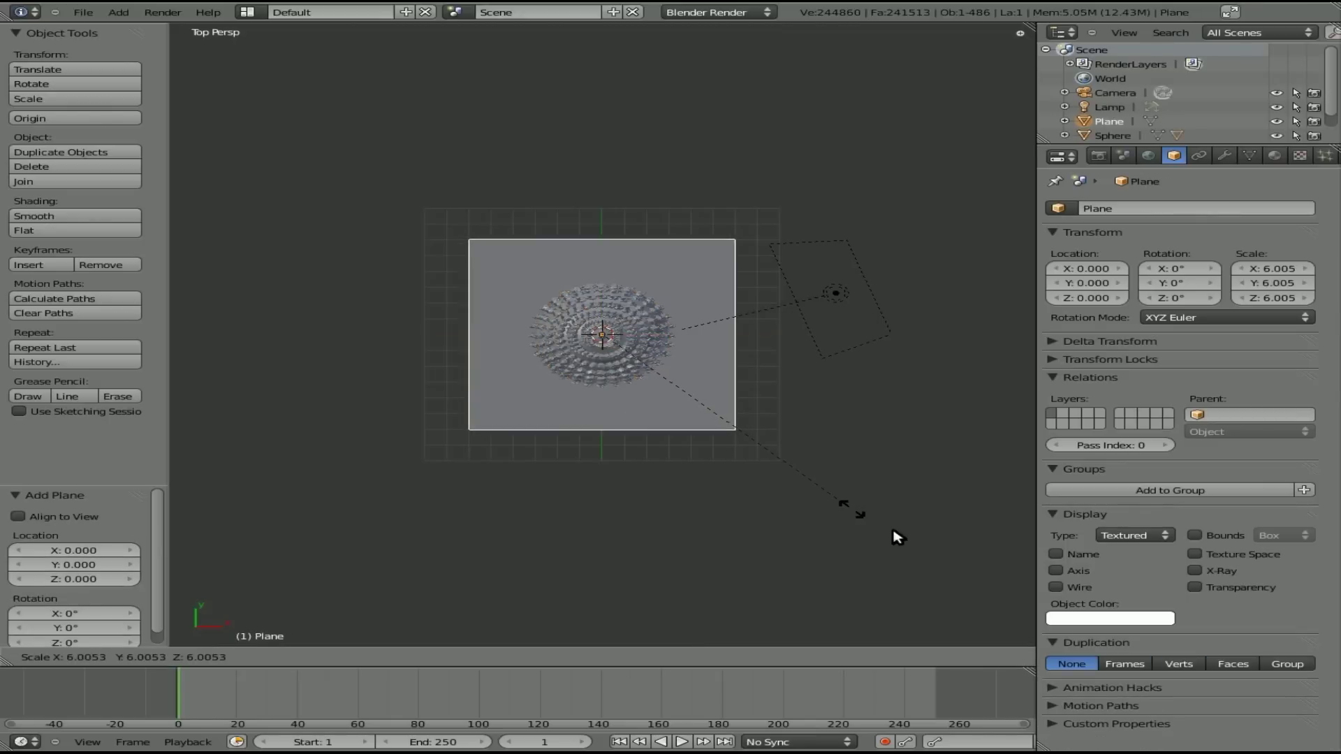
click(965, 584)
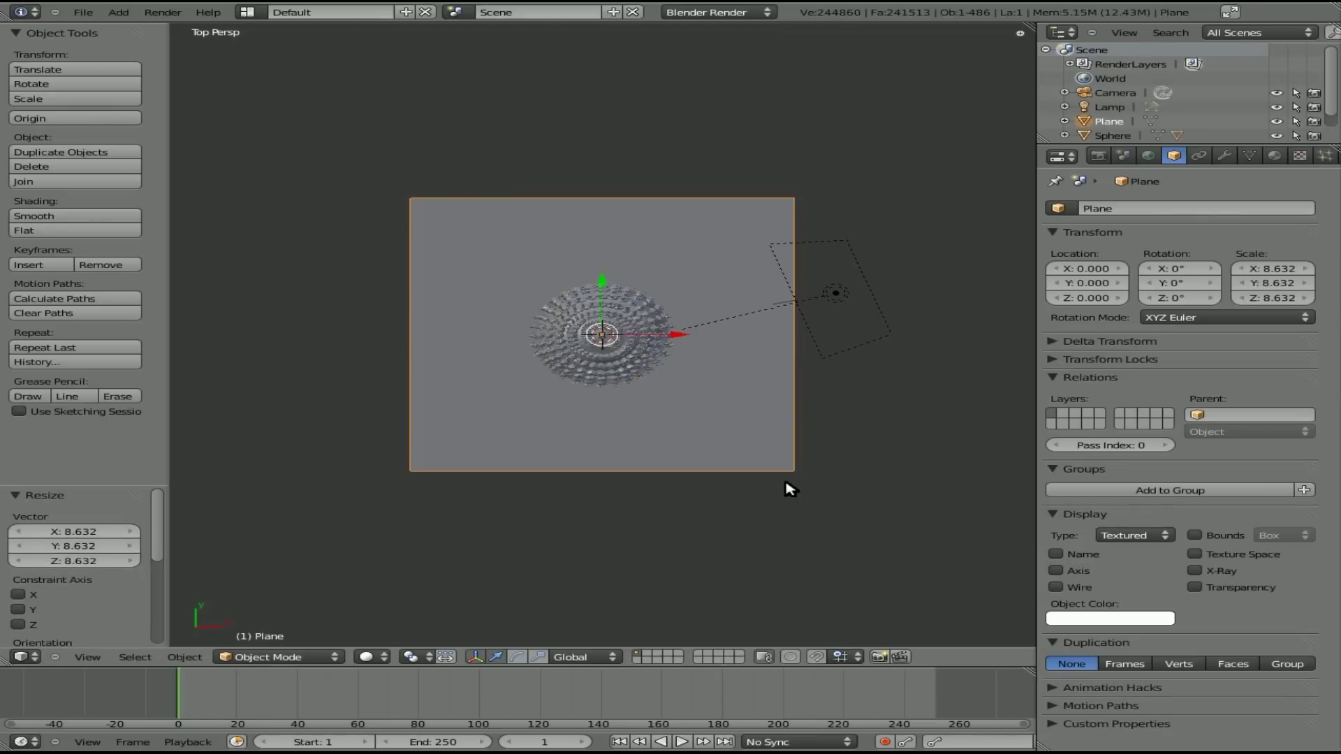
In front orthographic view, lower the plane along Z to -3.480 beneath the sphere.
key(KP_1)
key(KP_5)
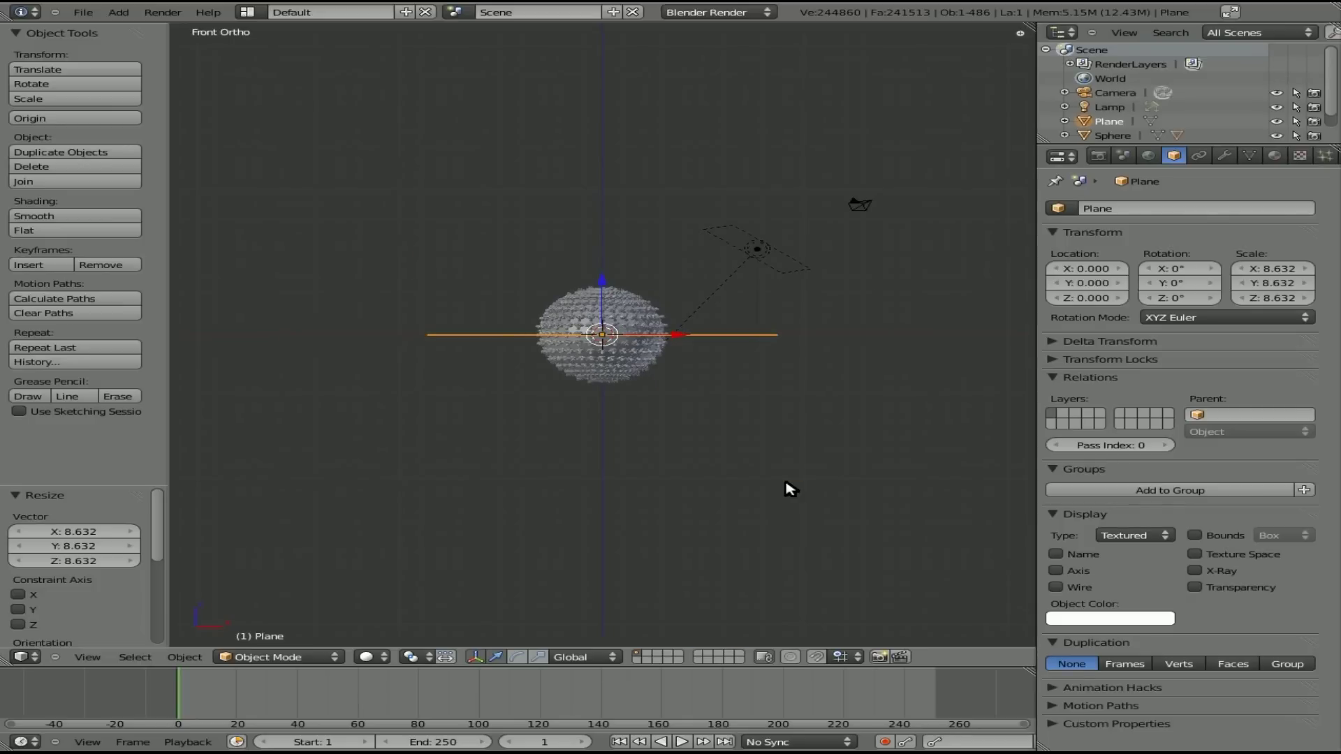
key(g)
key(z)
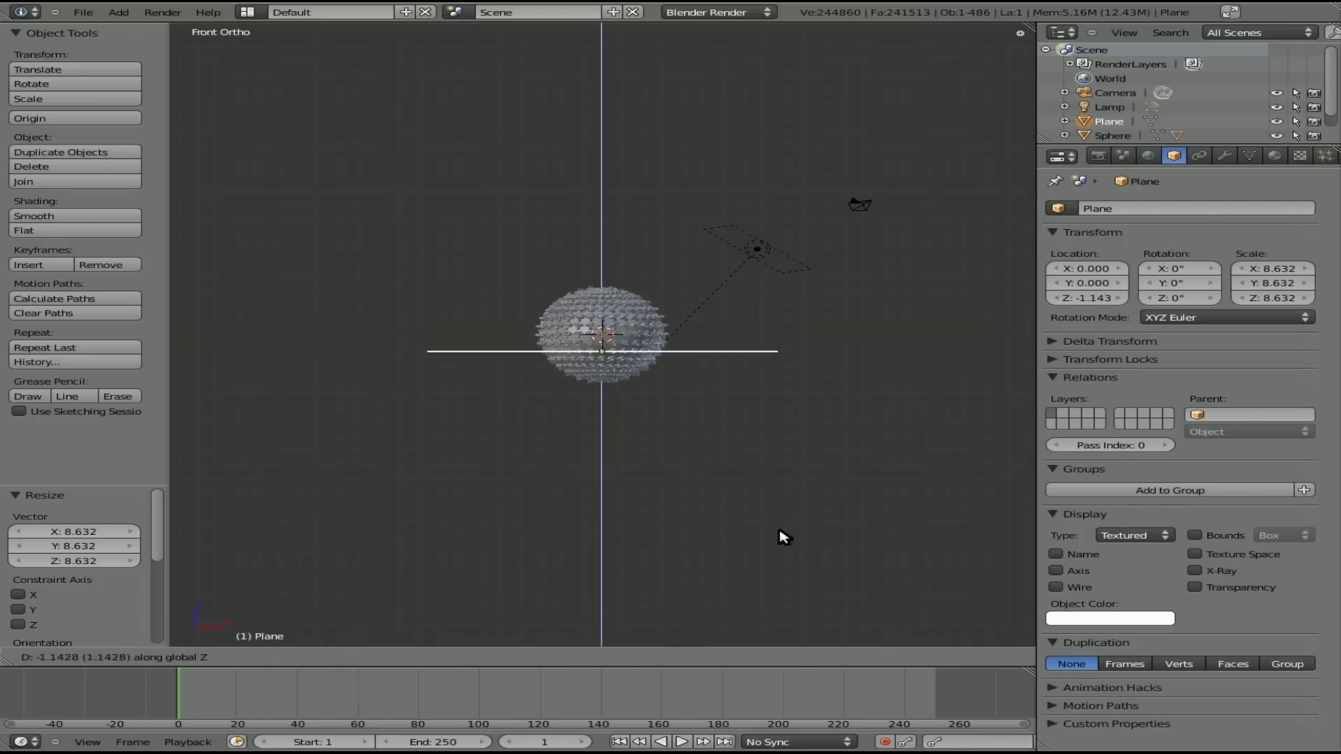
click(782, 538)
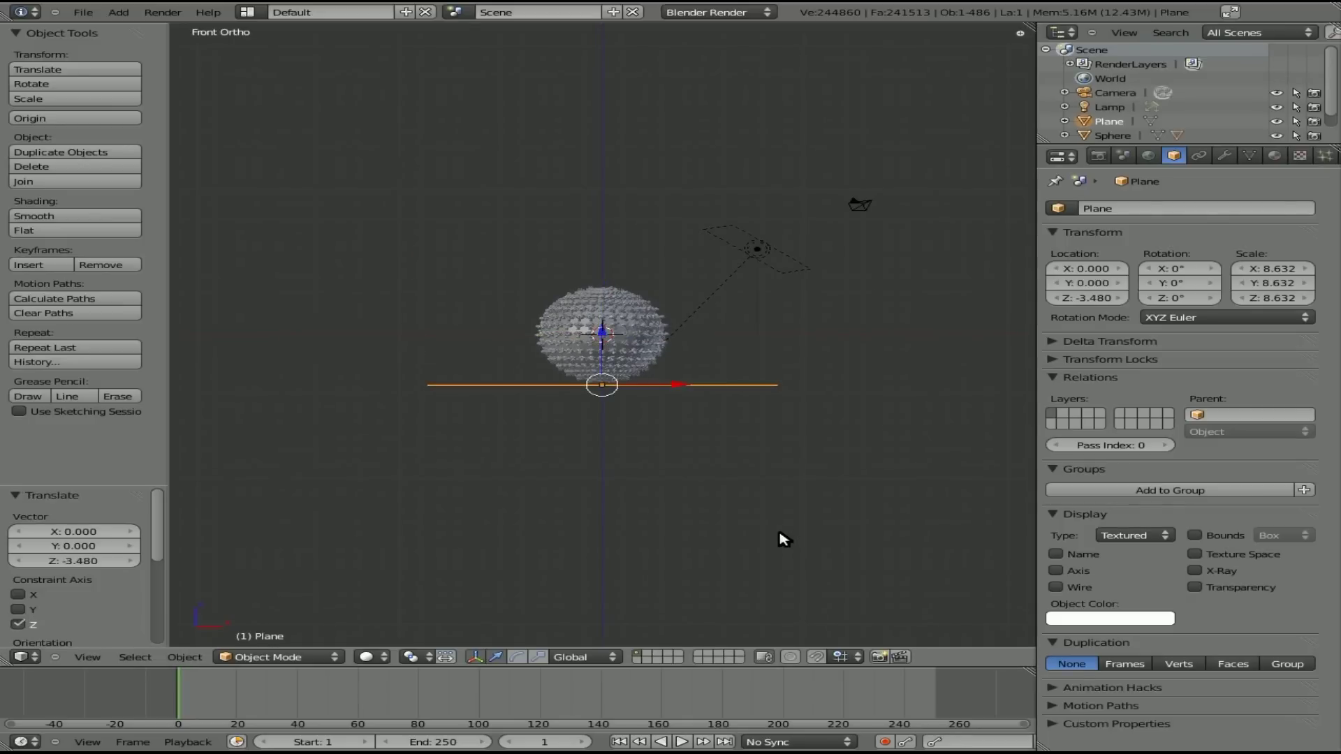
right_click(640, 338)
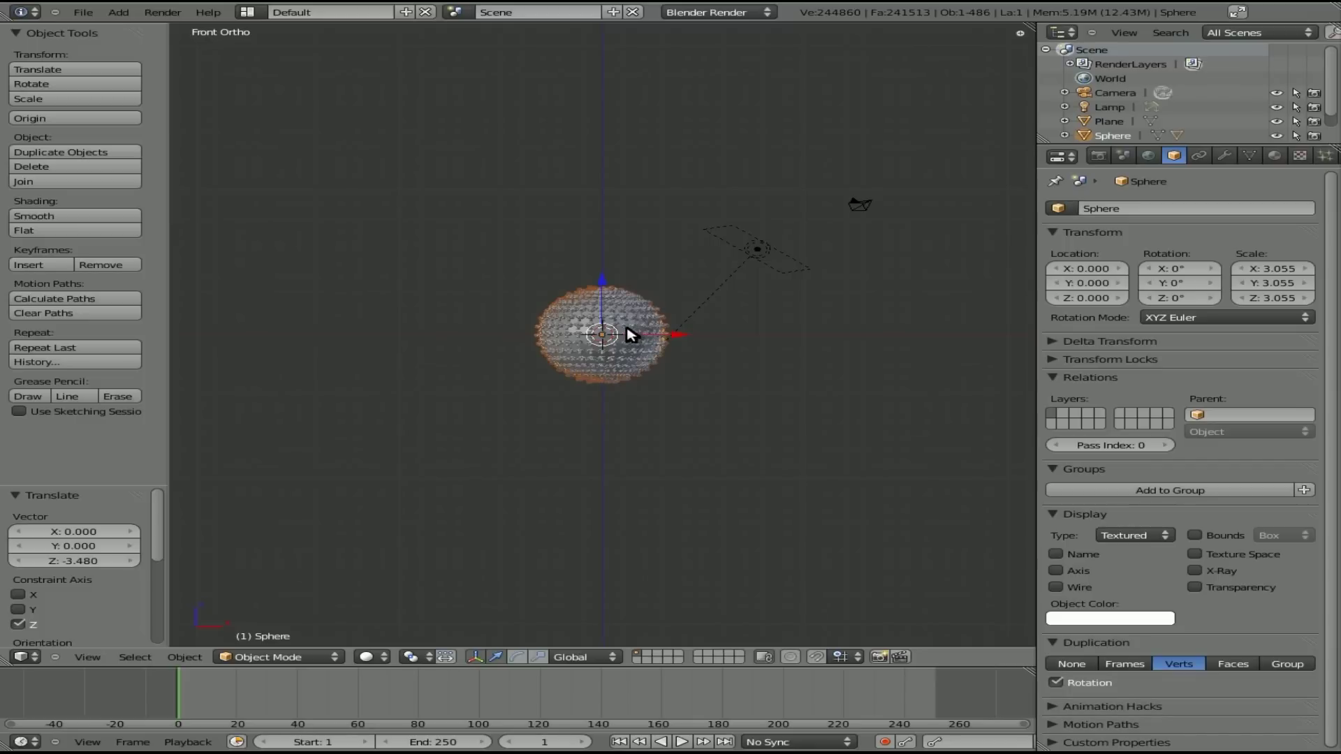
Give the Monkey cloth physics with the Rubber preset and play a test of the simulation.
right_click(605, 333)
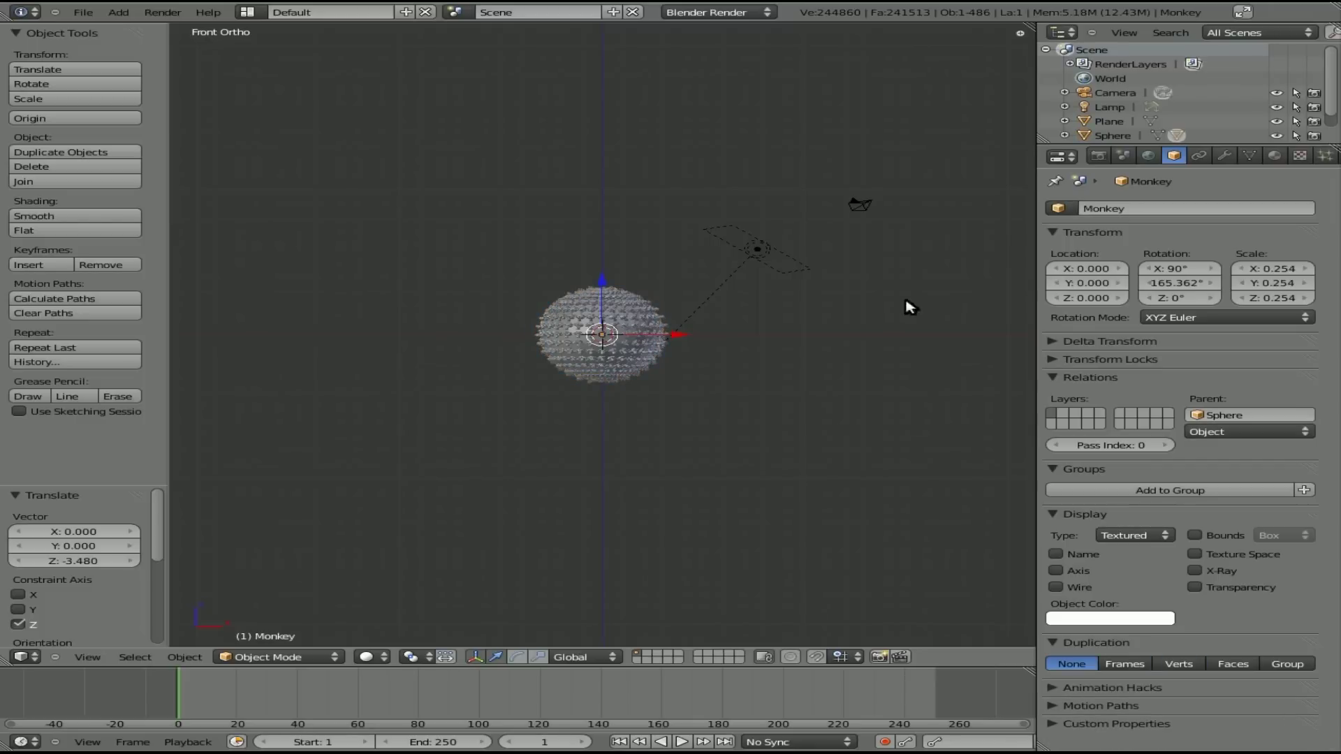
scroll(1241, 155, right, 3)
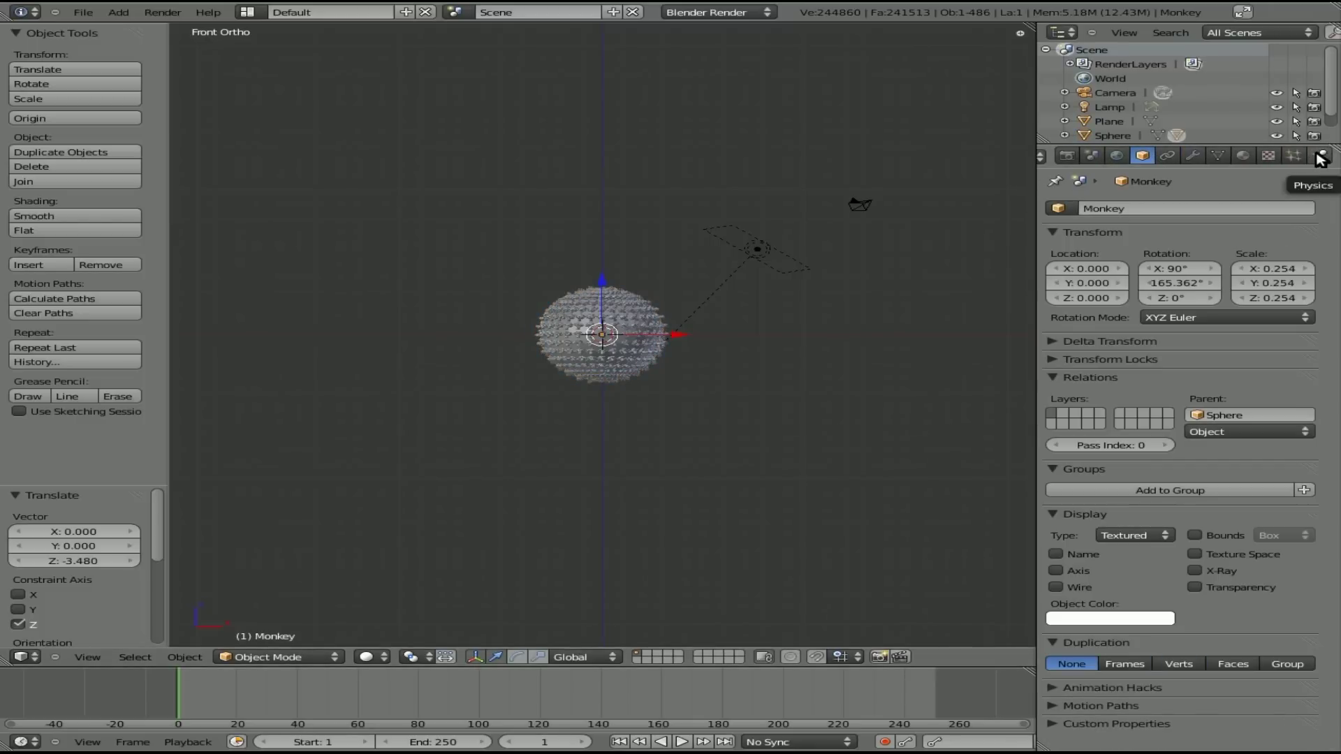
click(1319, 158)
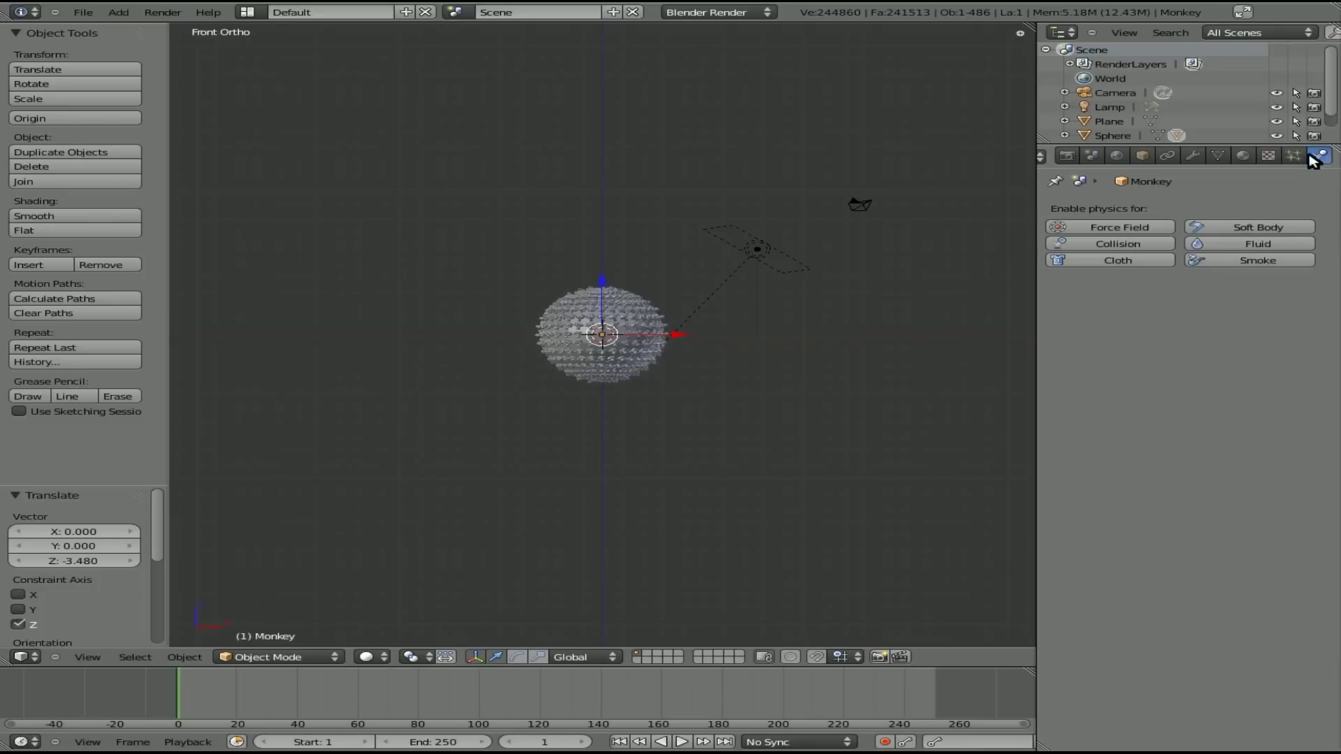
click(1110, 263)
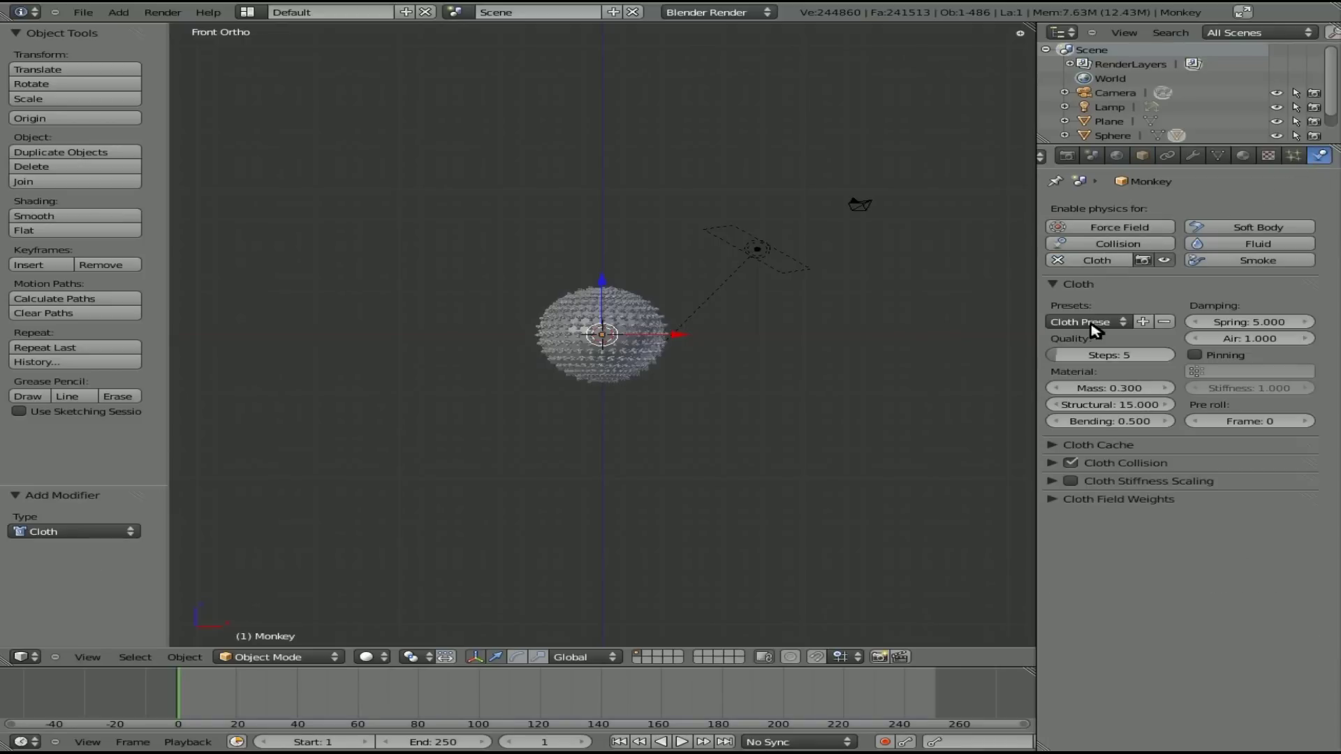
click(1094, 323)
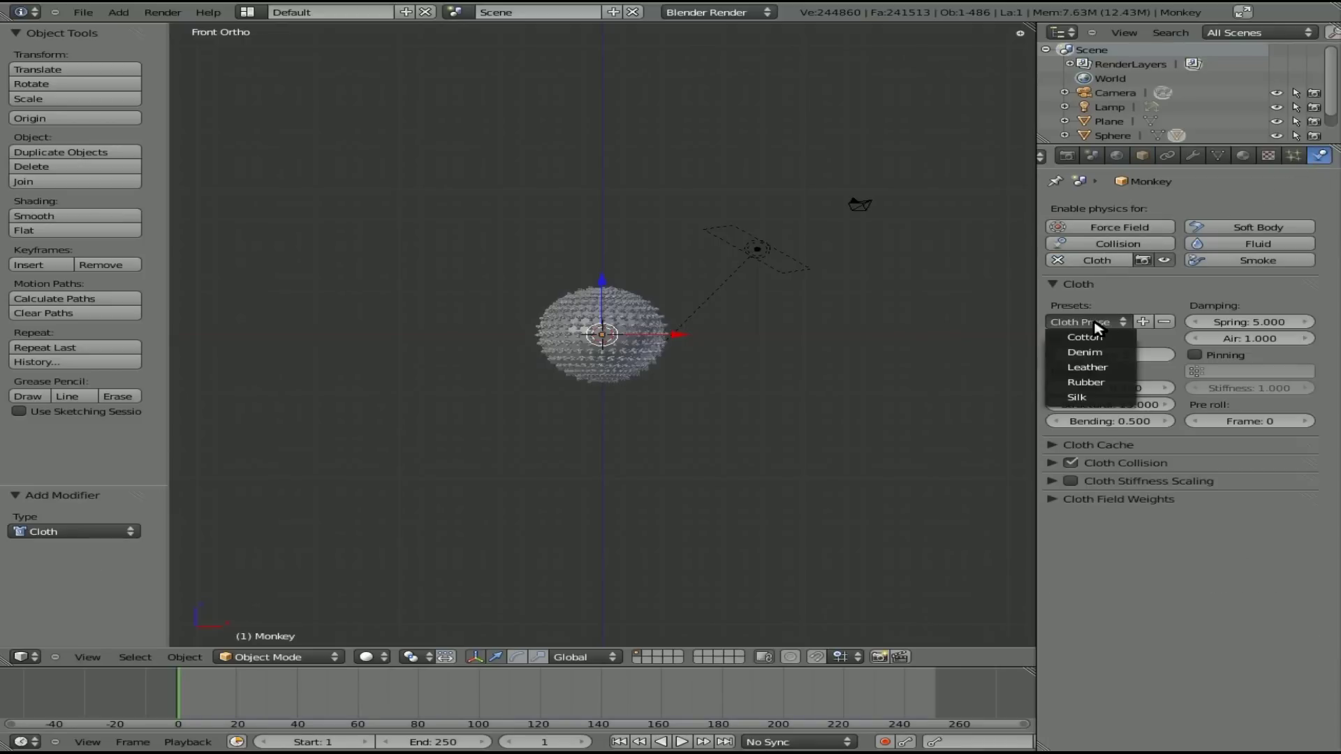
click(1086, 384)
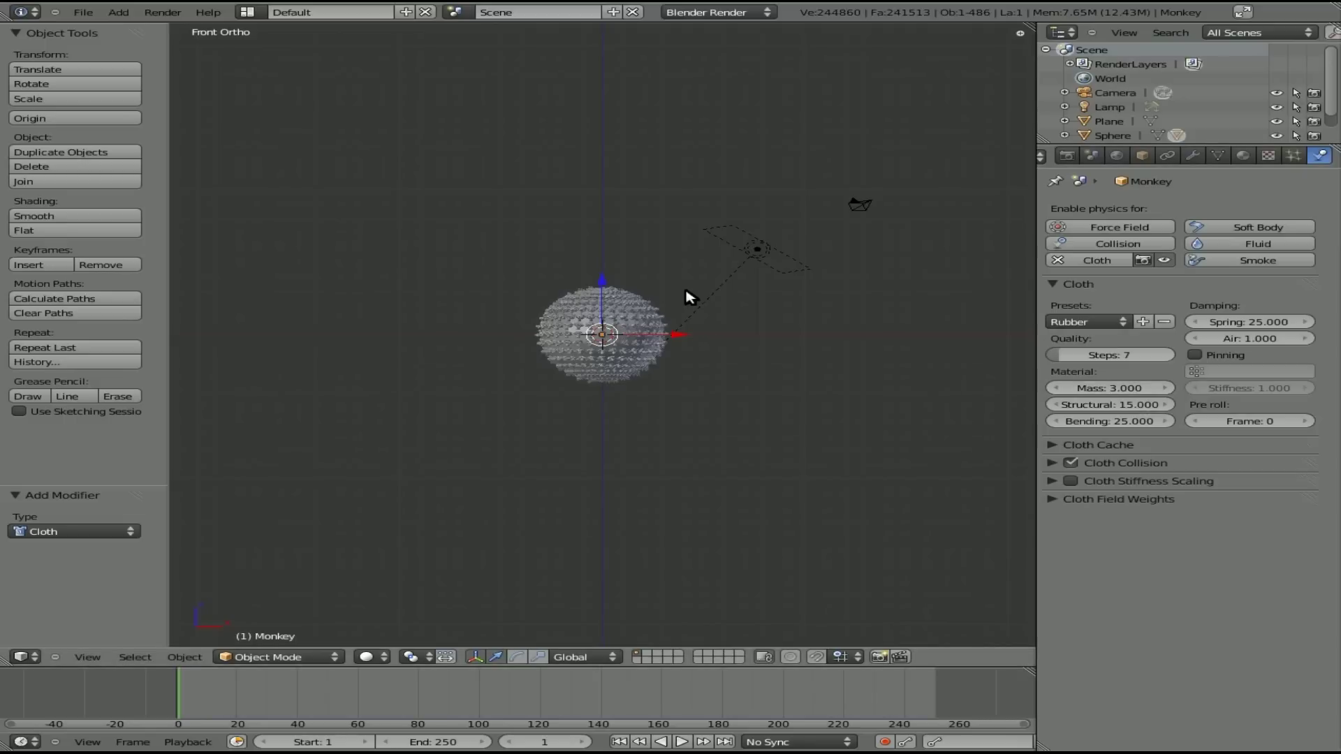
key(alt+a)
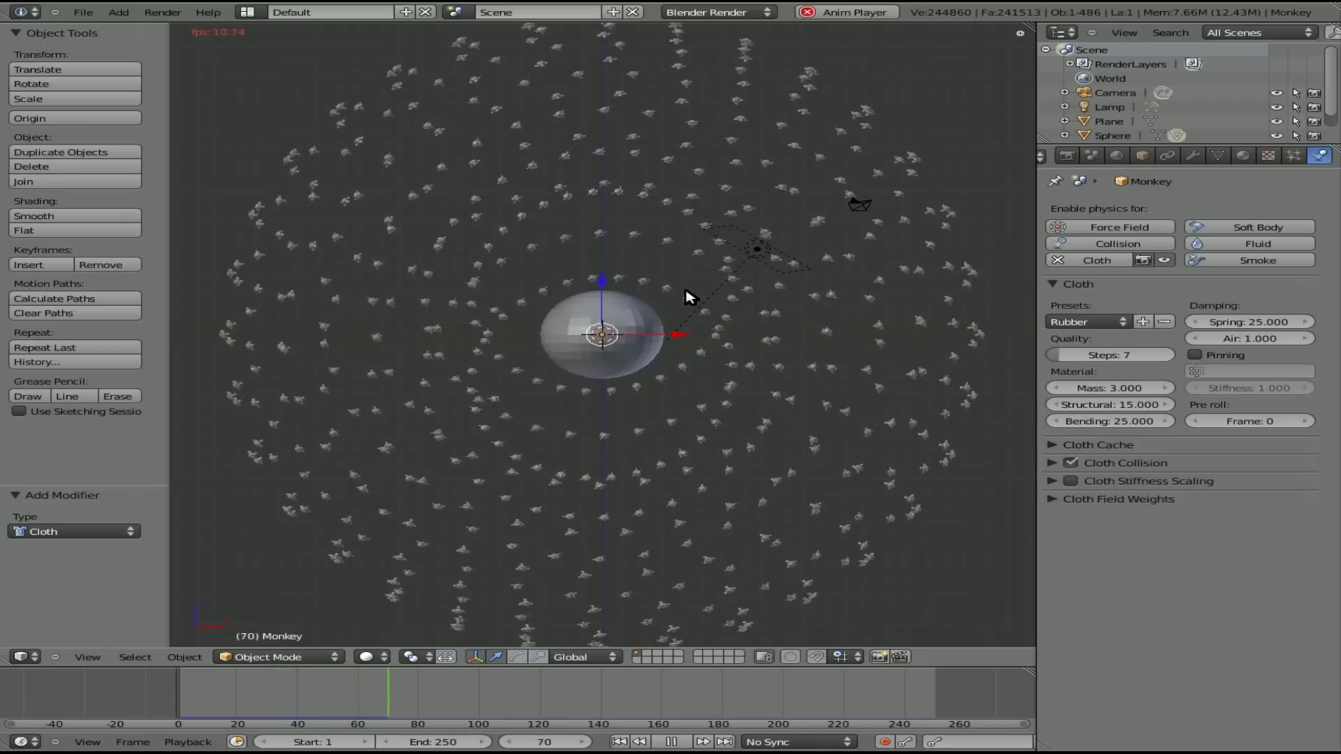
key(Escape)
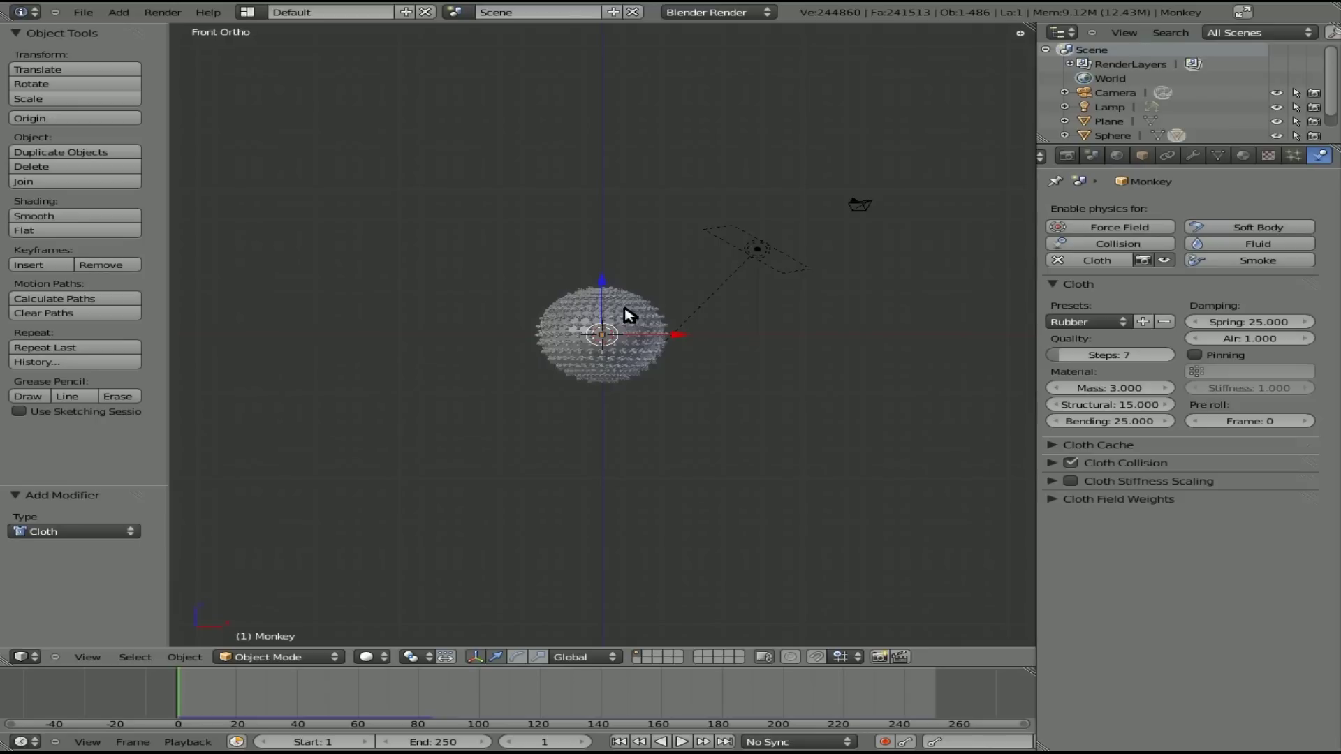
Add Collision physics to the plane and play the animation to test it.
right_click(704, 386)
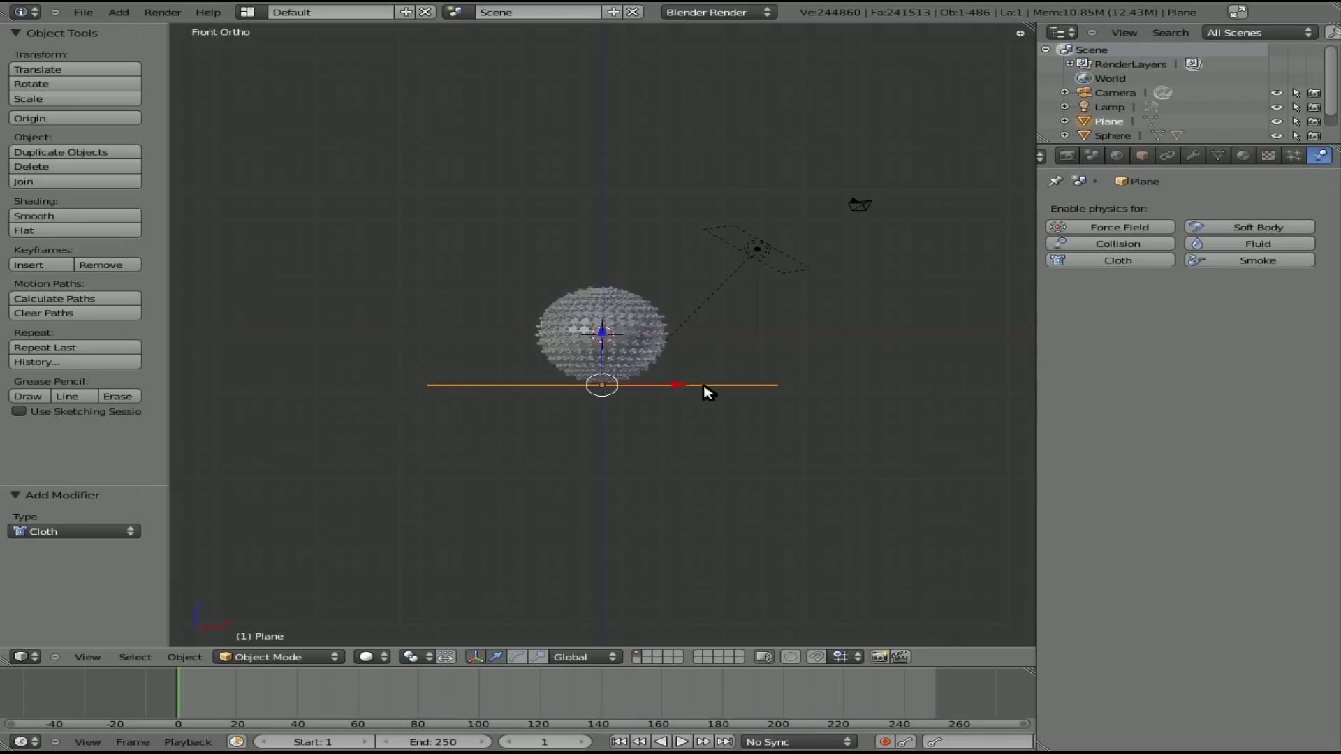
click(1110, 244)
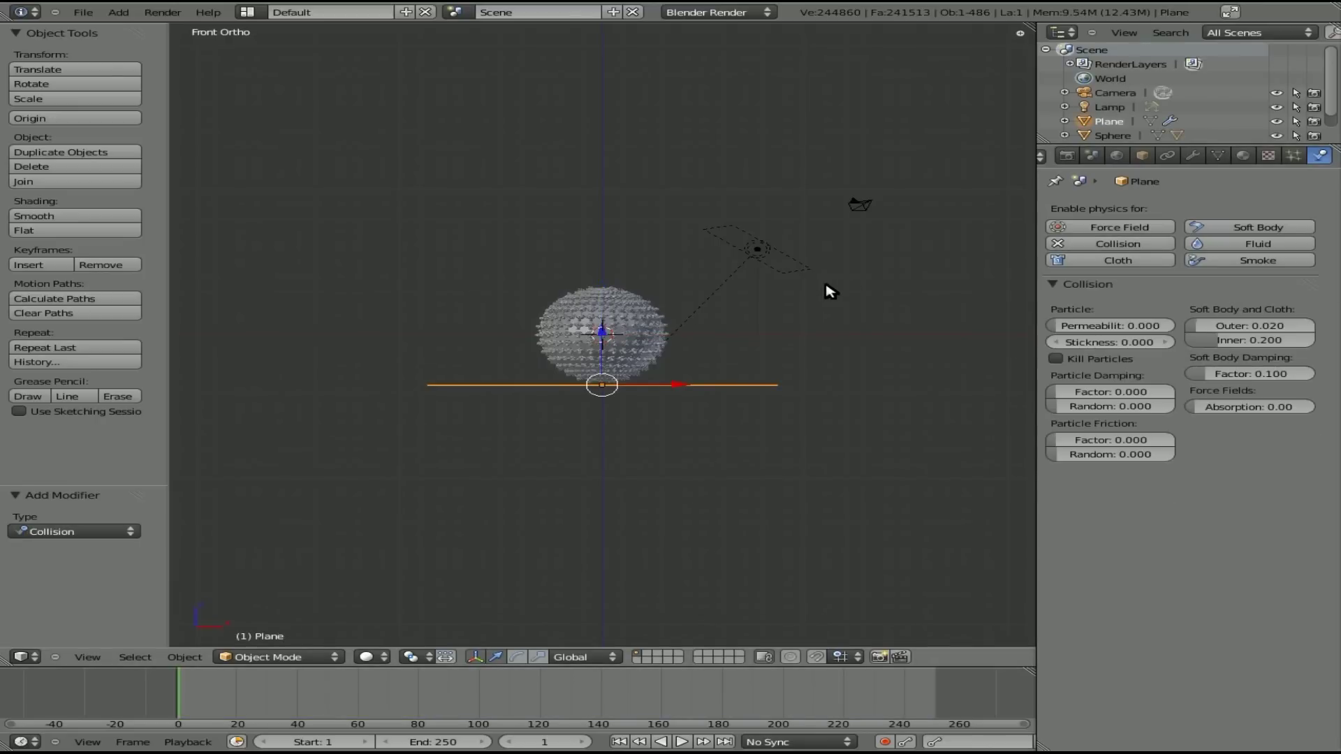
key(alt+a)
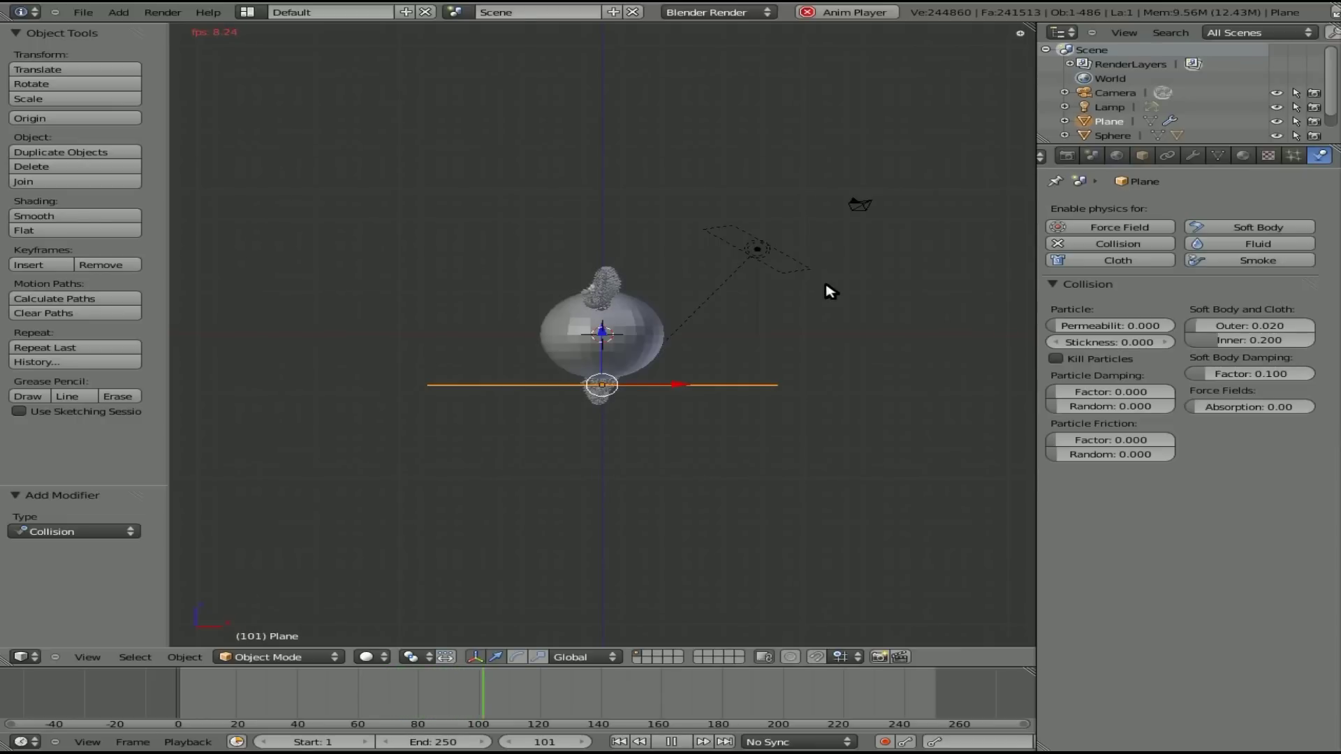
key(Escape)
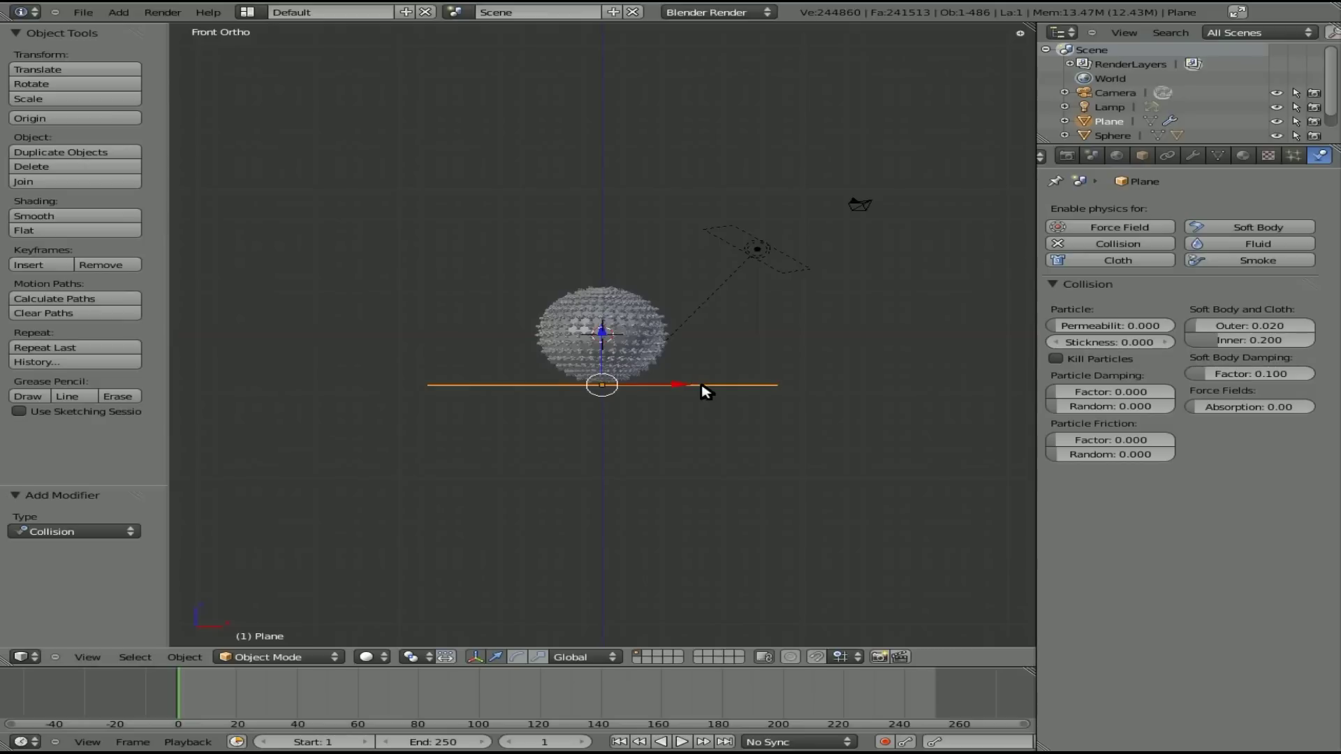
Move the plane lower to Z -2.857 and replay the simulation through the camera view.
key(g)
click(718, 432)
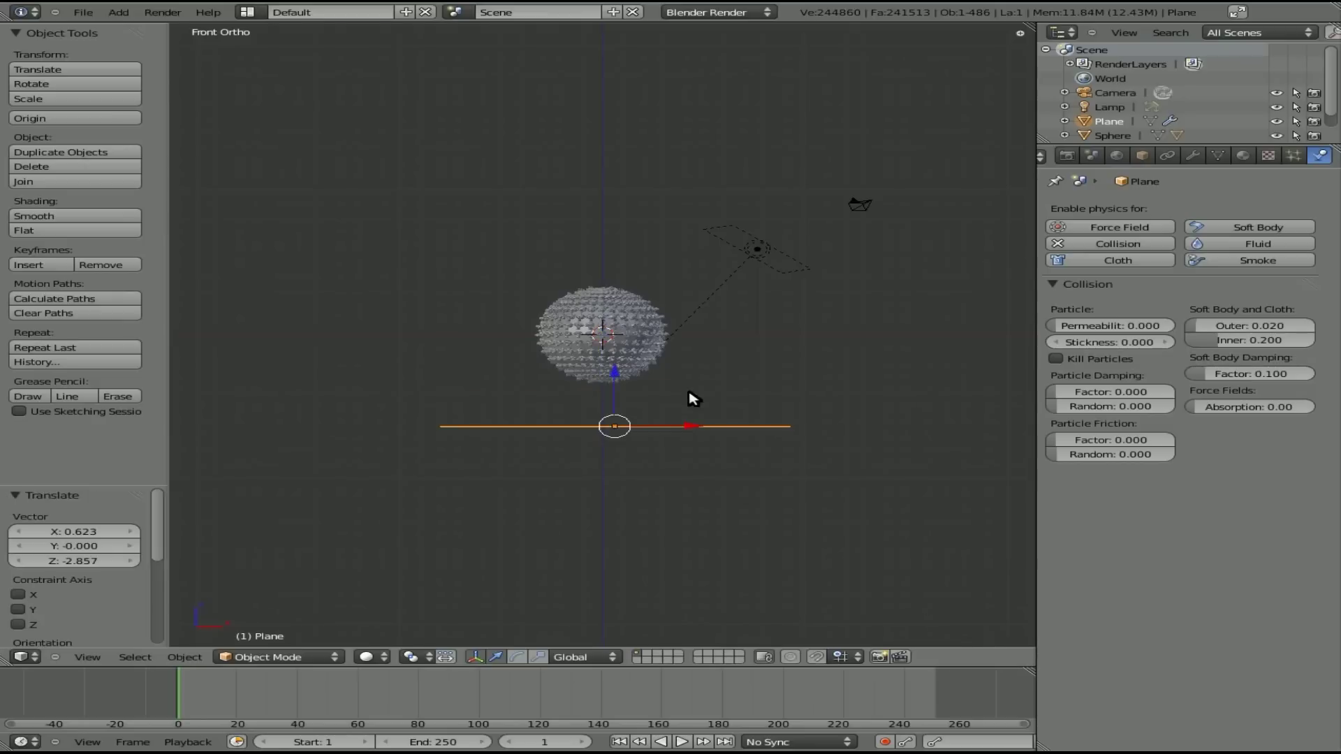
key(alt+a)
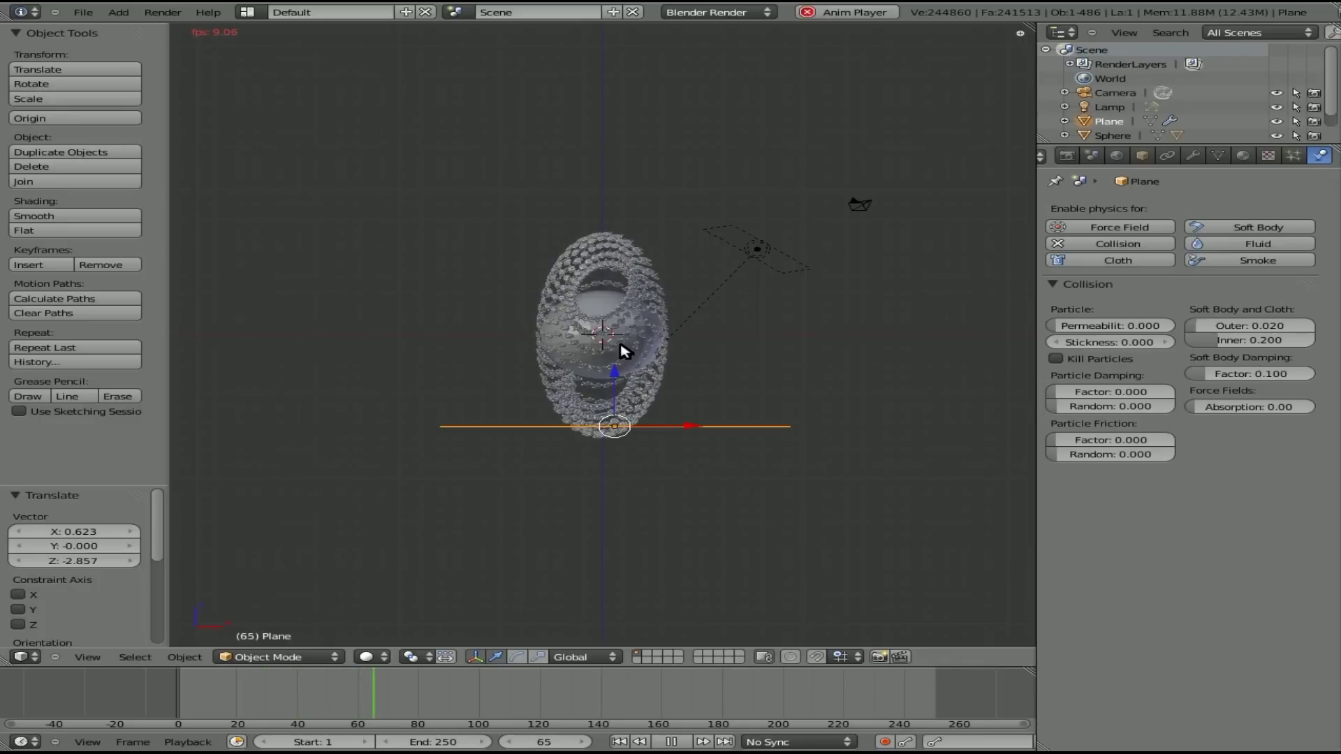
key(Escape)
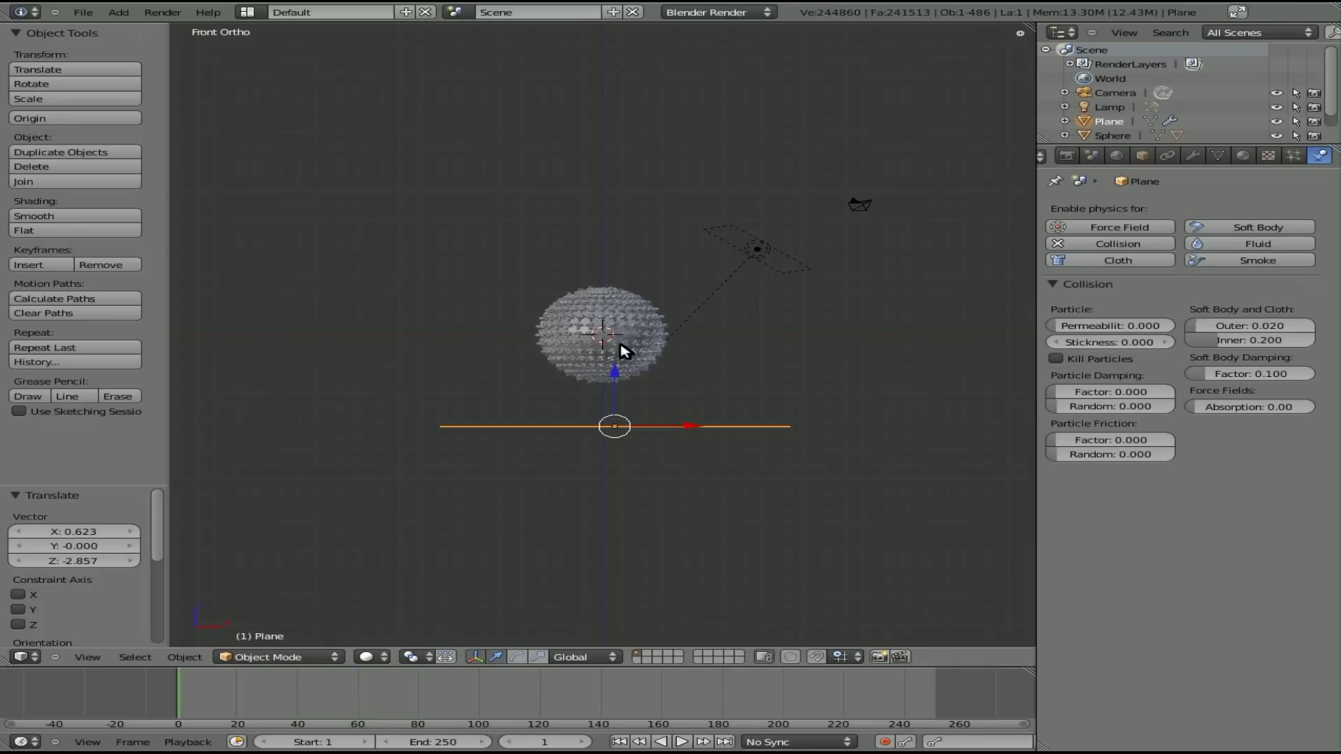
key(KP_0)
key(alt+a)
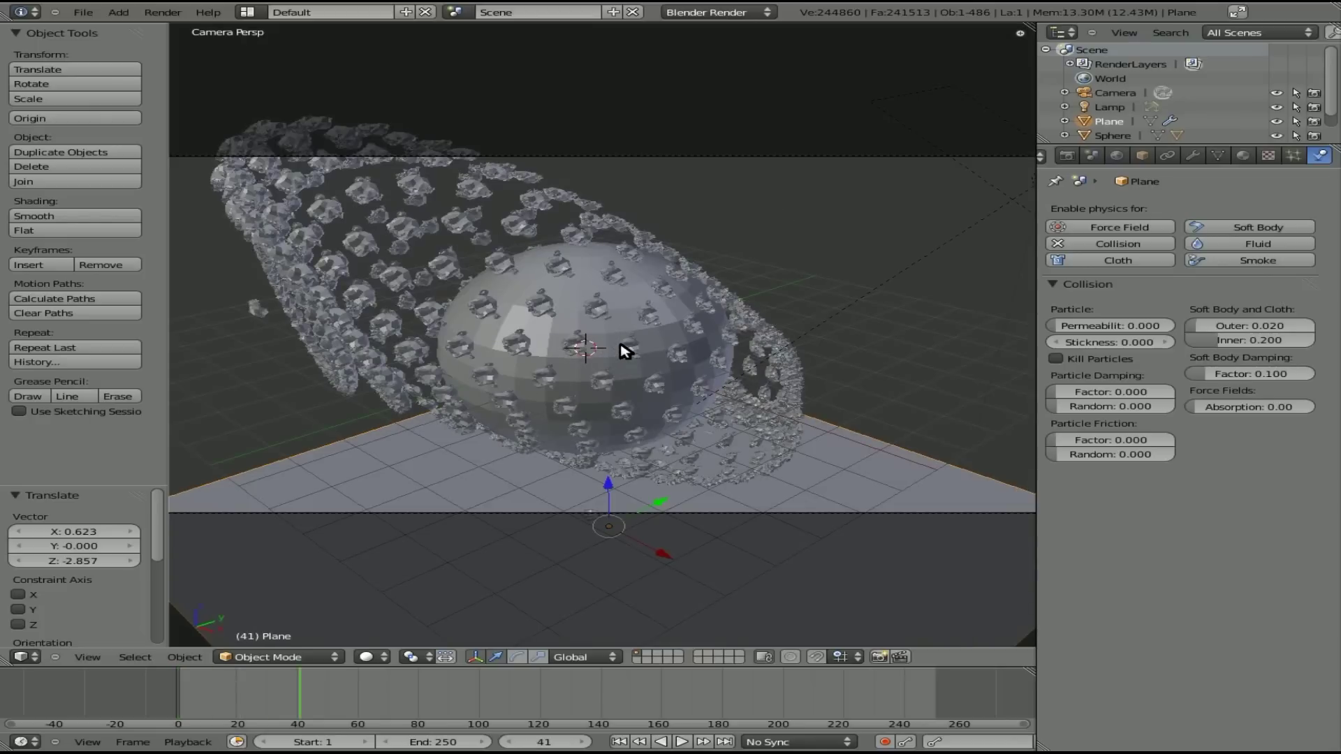
Render frame 41 of the particle scene with F12.
key(F12)
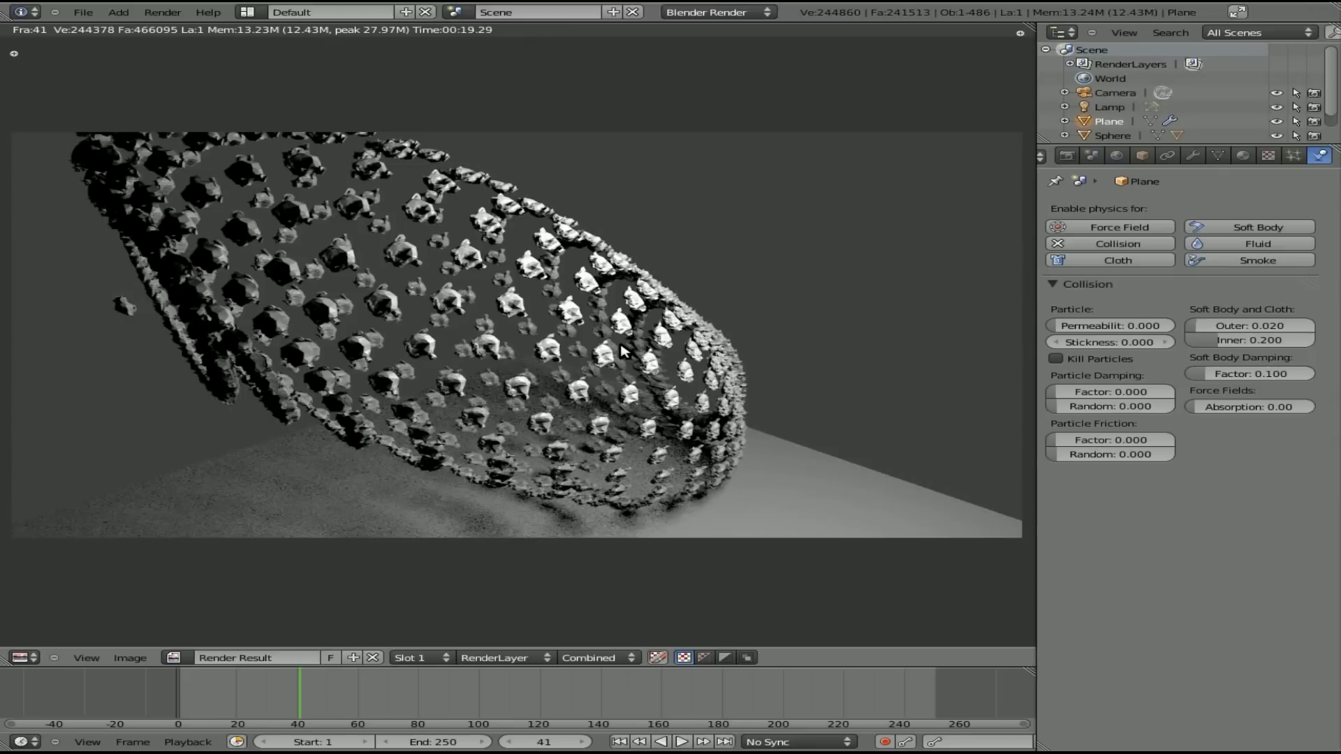
click(247, 12)
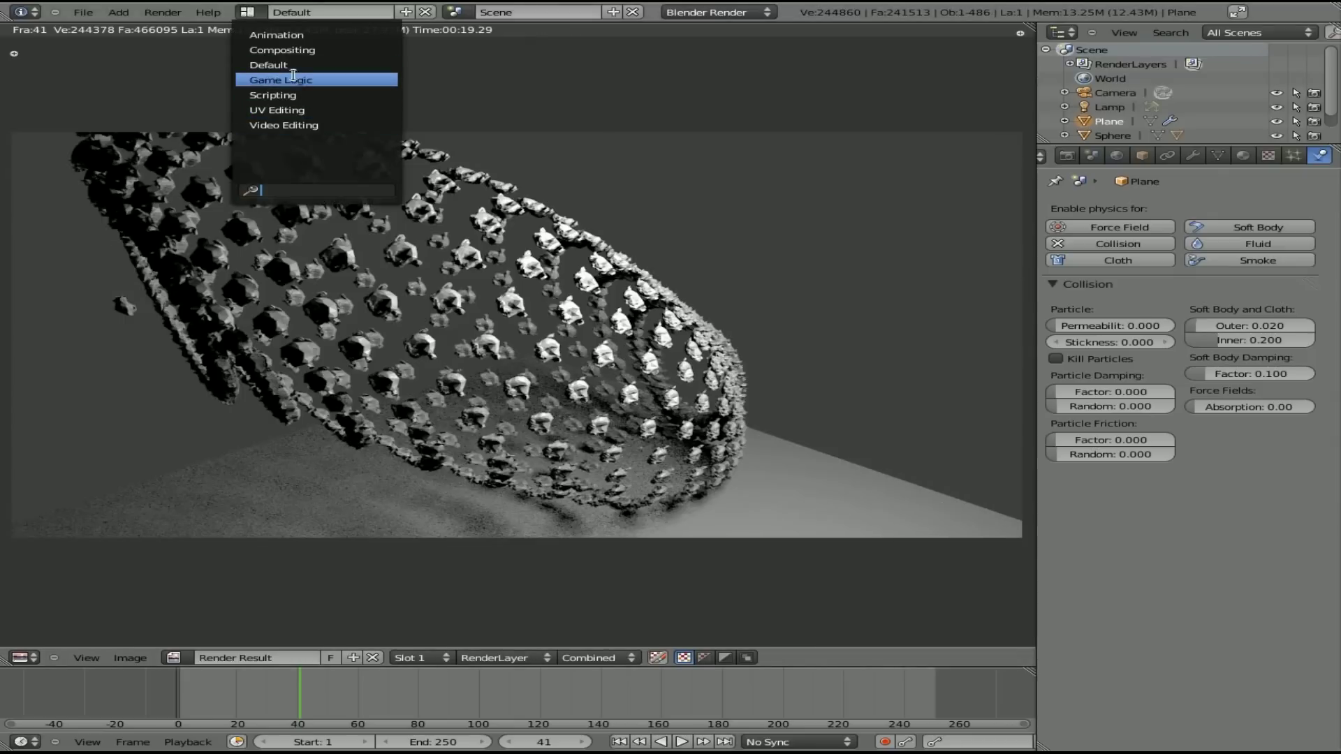
Switch to the Compositing layout with Use Nodes and Backdrop enabled.
click(291, 50)
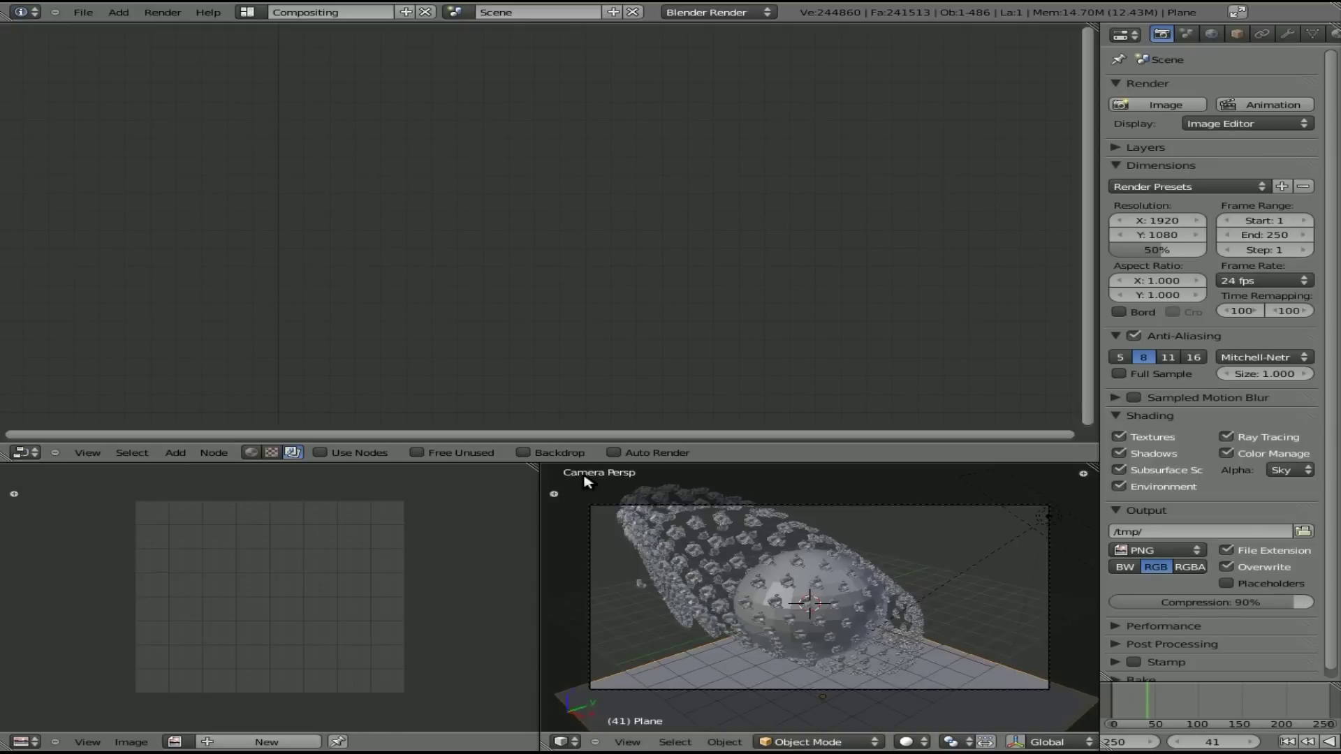
click(358, 453)
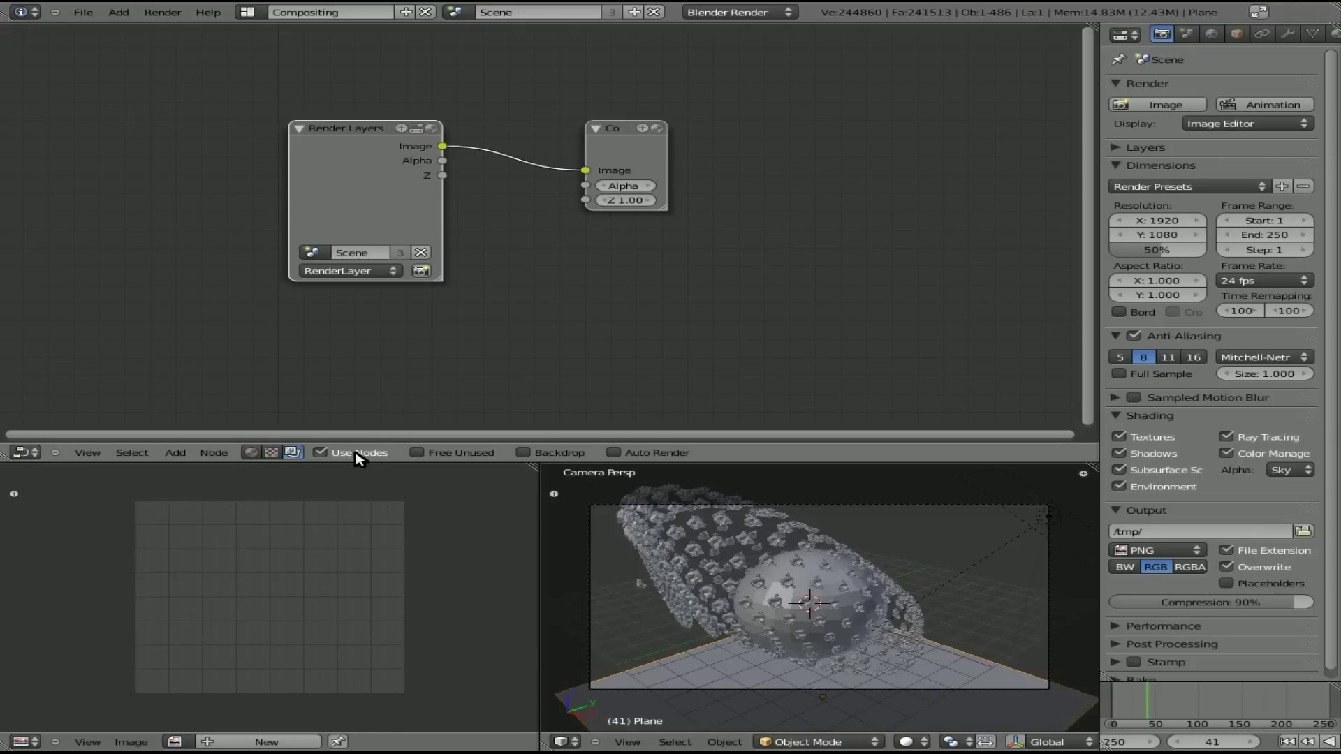
click(533, 453)
Move Render Layers to the upper left and Composite to the right, then browse the Add node menu.
drag(315, 127, 93, 95)
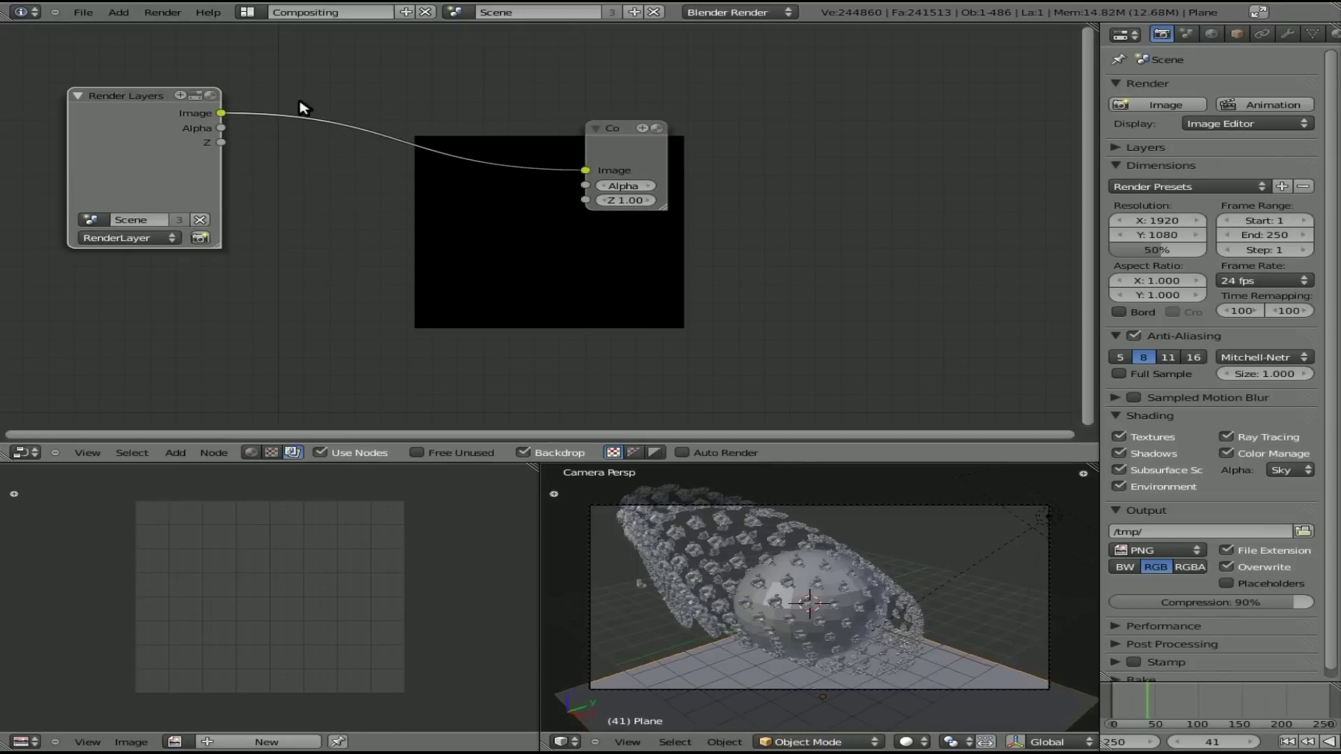
drag(607, 127, 951, 158)
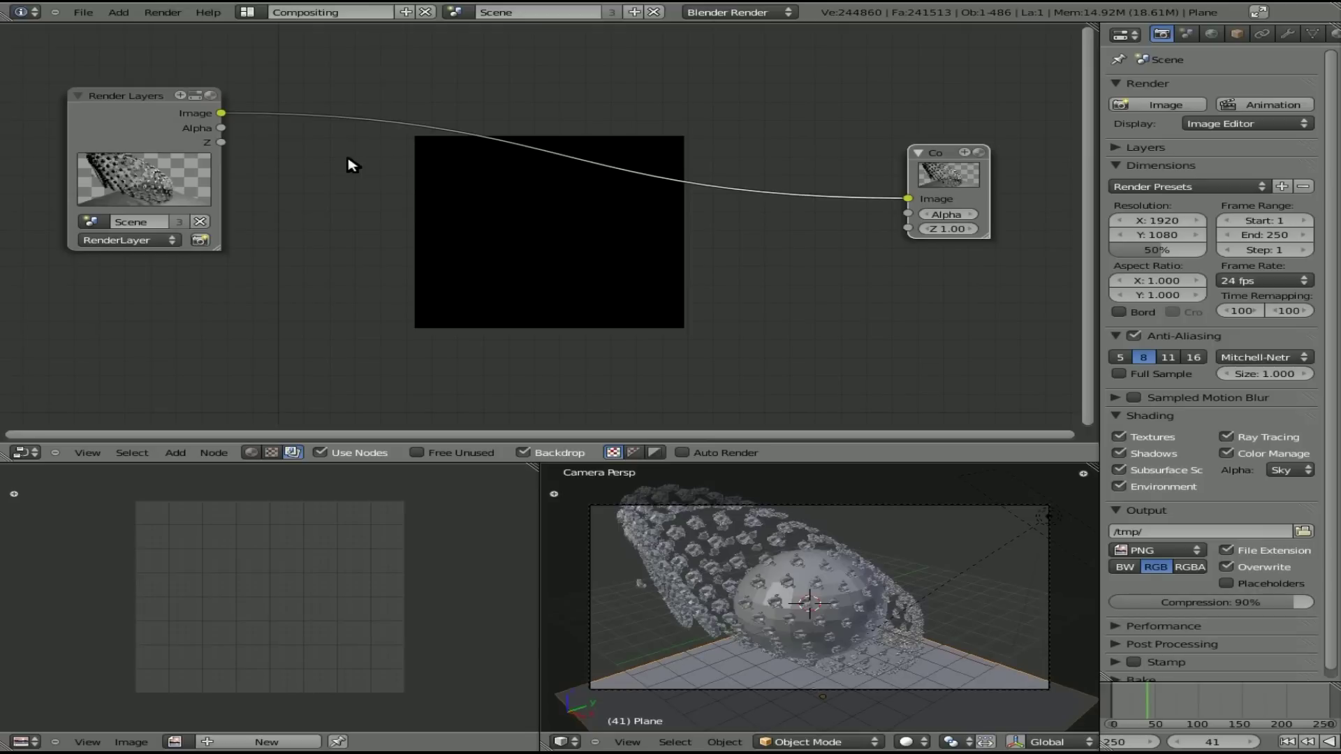
key(shift+a)
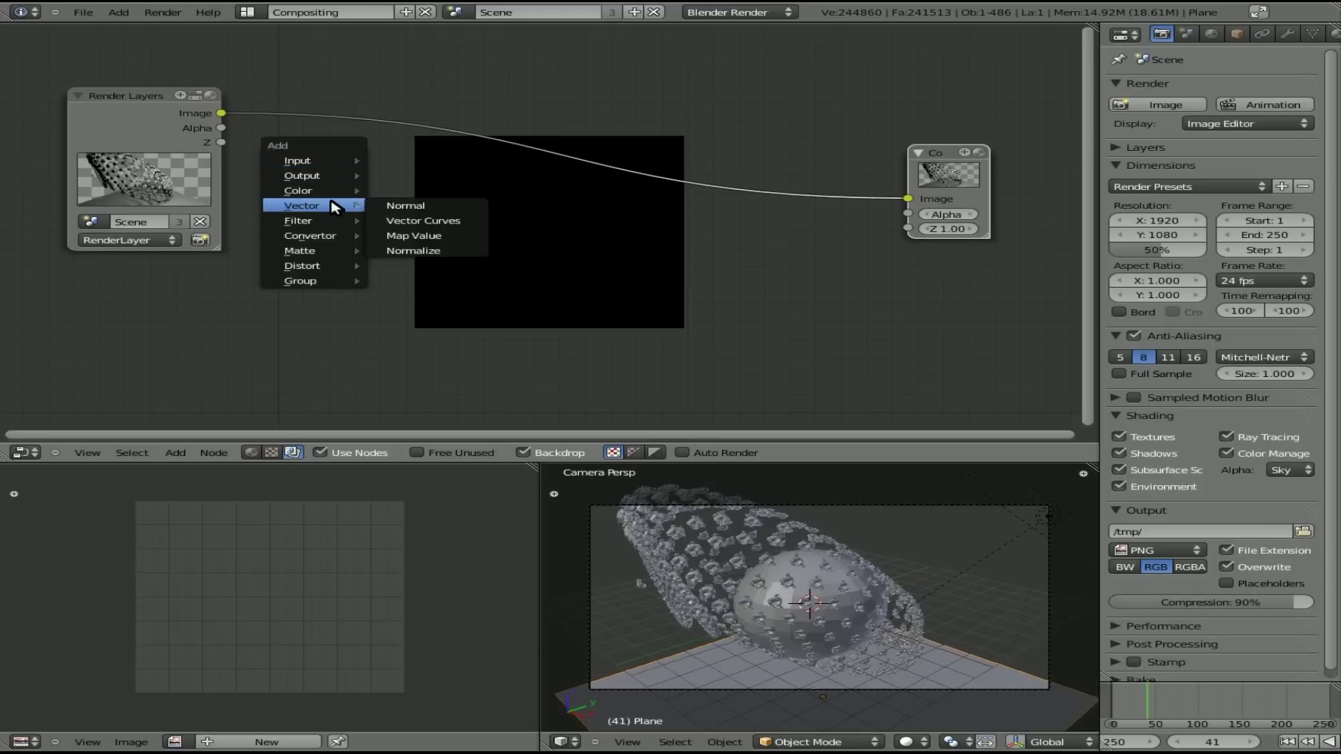
mouse_move(324, 226)
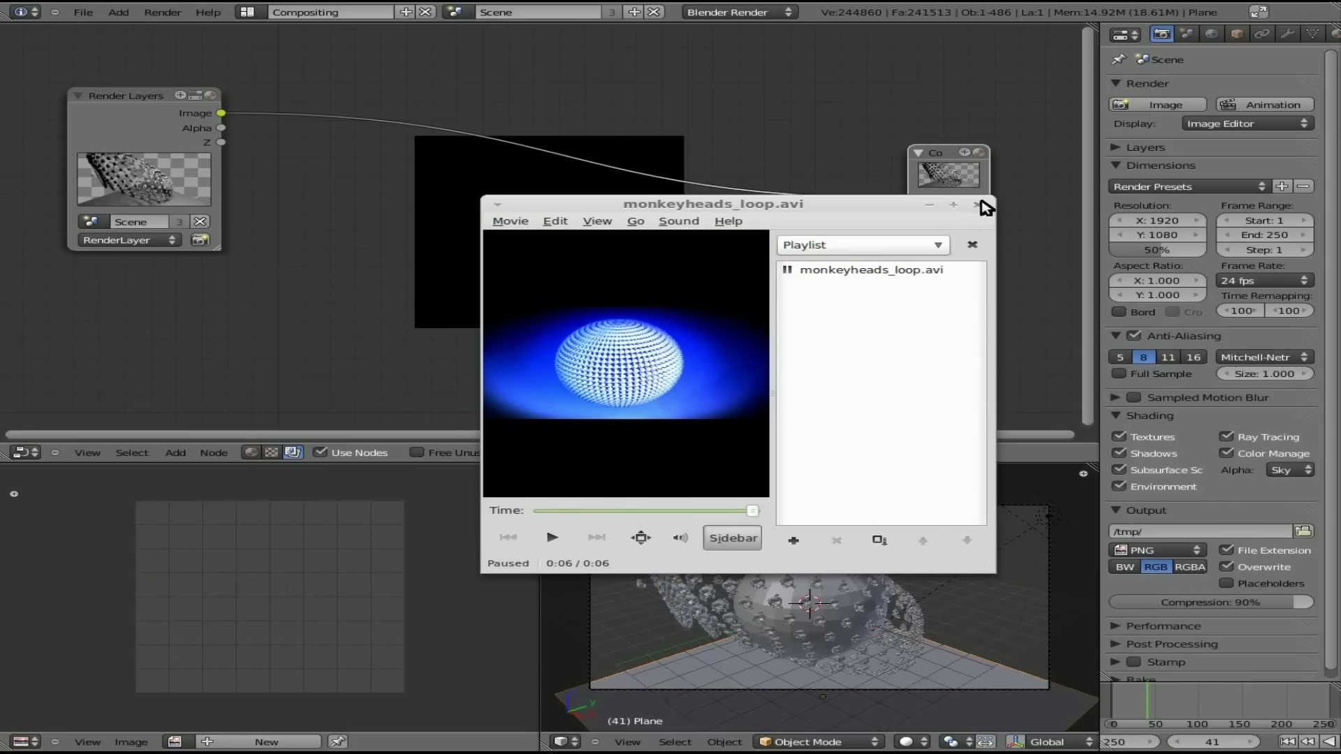
Close the Totem player window after monkeyheads_loop.avi finishes playing.
click(983, 205)
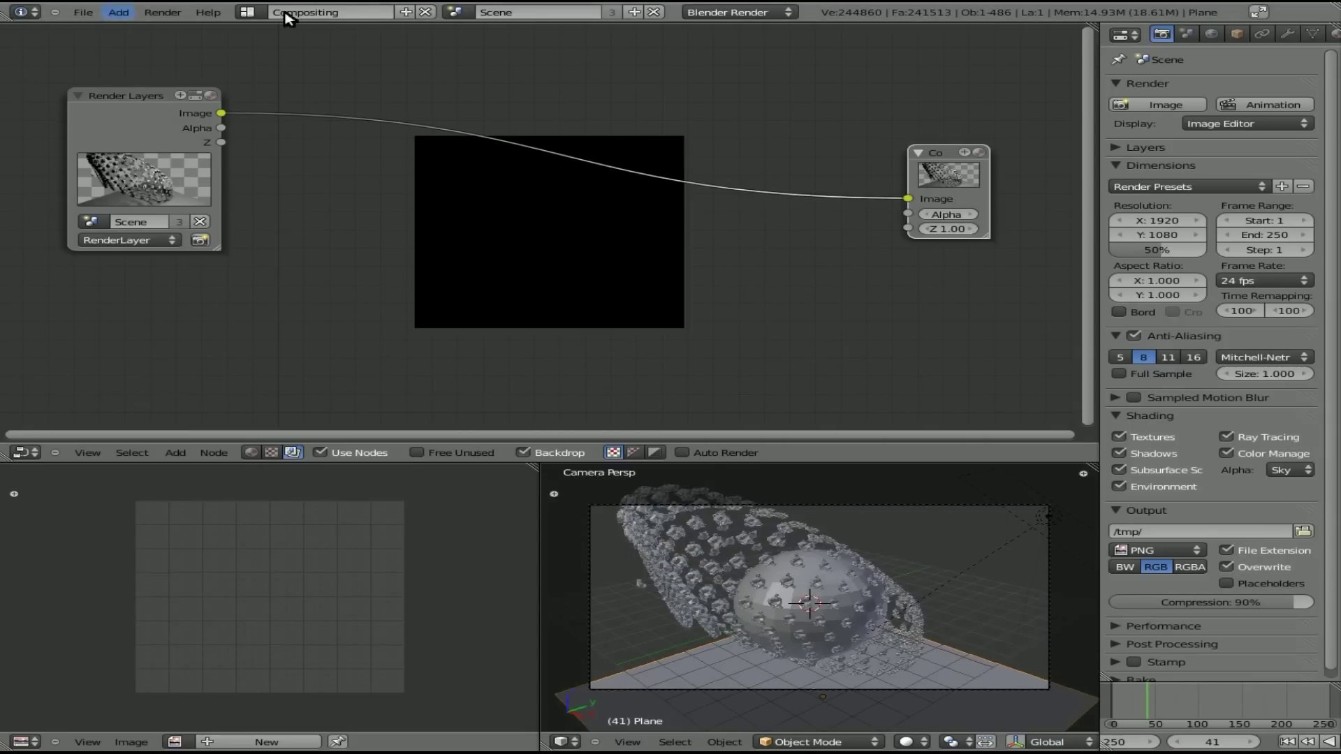
Switch Blender's screen layout to Video Editing.
click(247, 11)
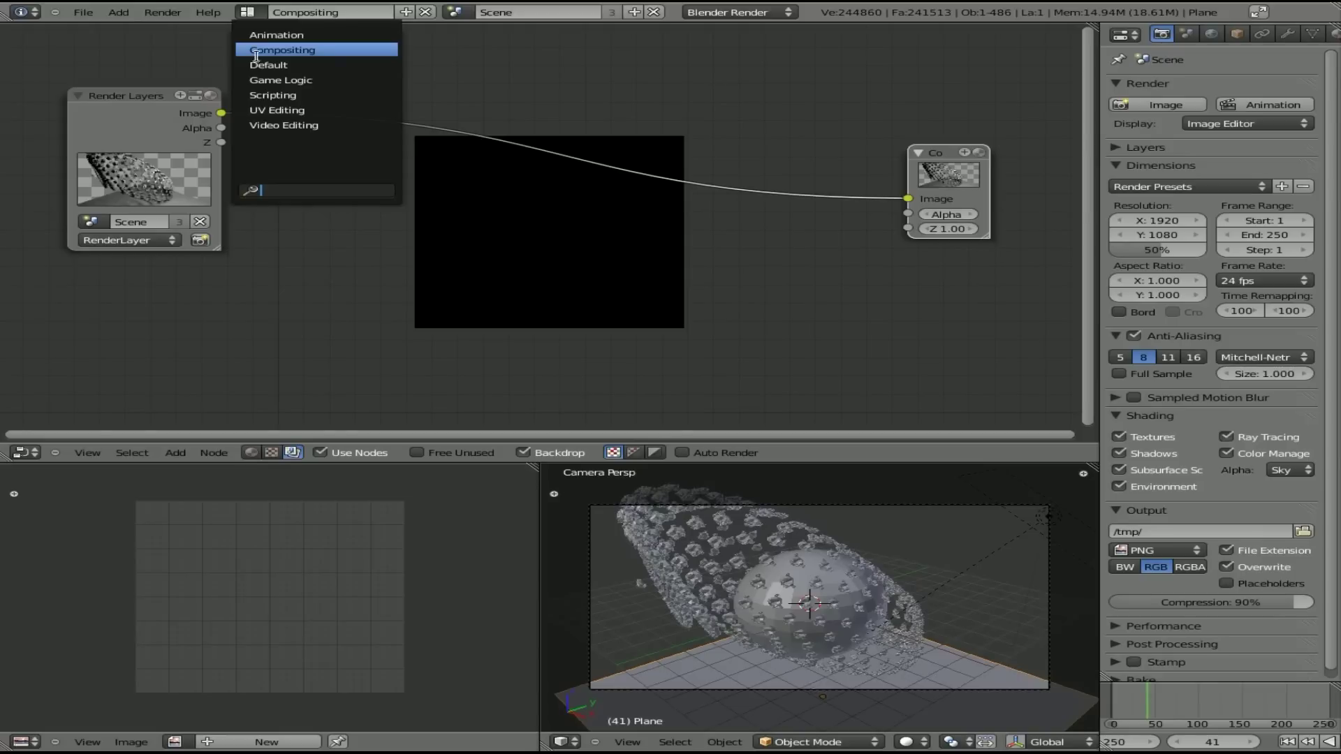
click(300, 124)
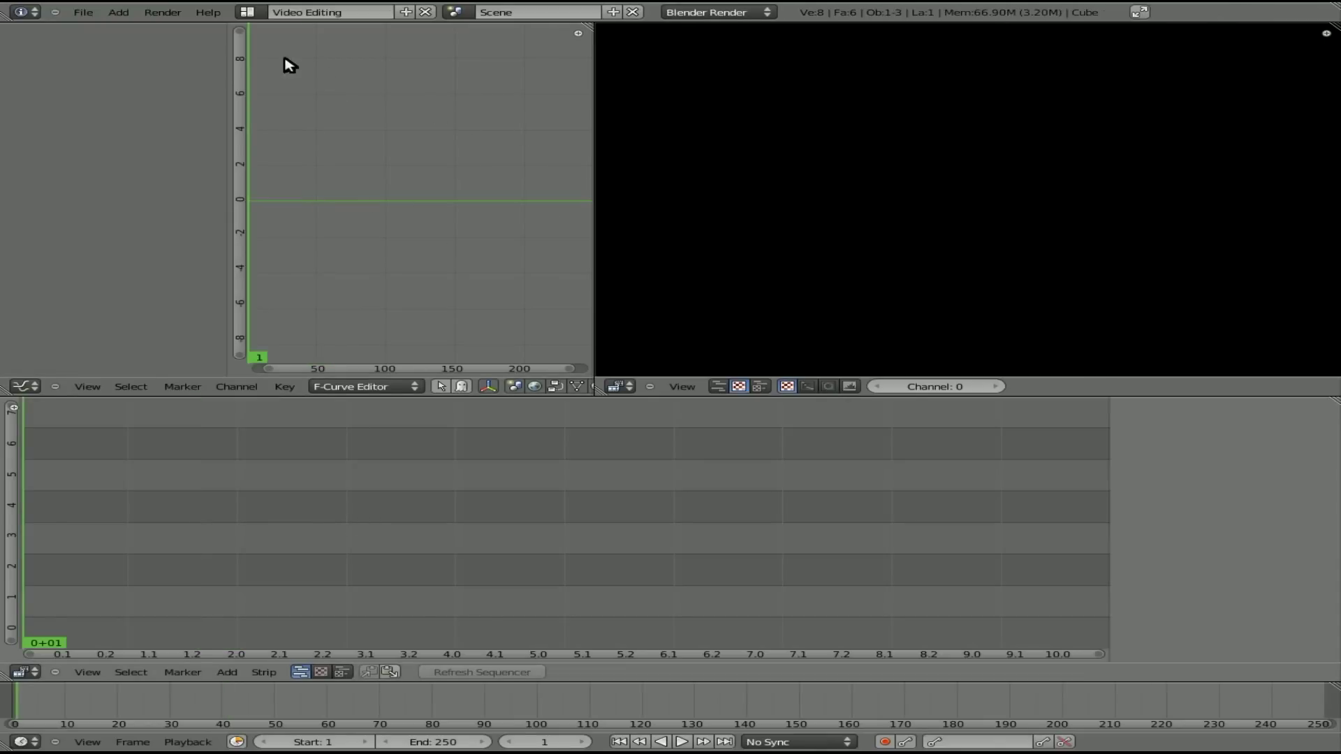
click(249, 12)
click(280, 126)
key(shift+a)
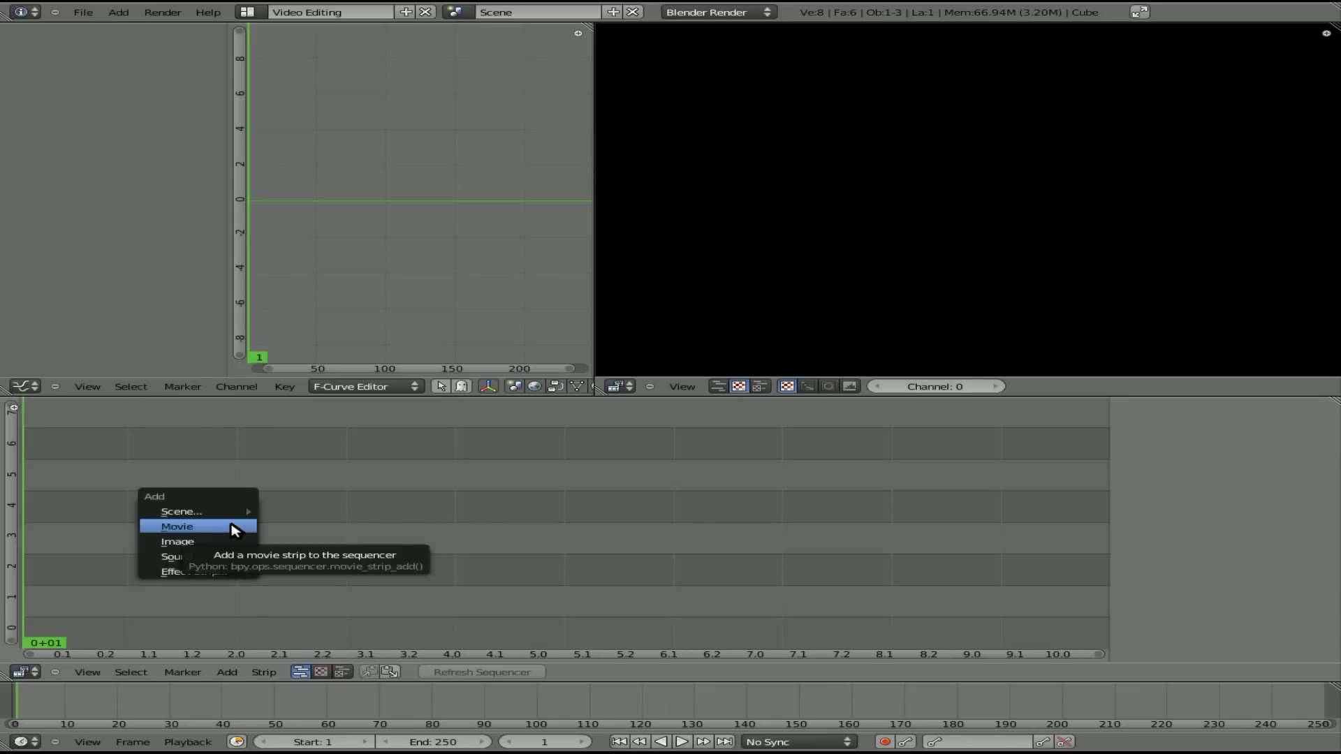
Add /tmp/mo0001-0100.avi as a movie strip and slide it to start at frame 1.
click(235, 526)
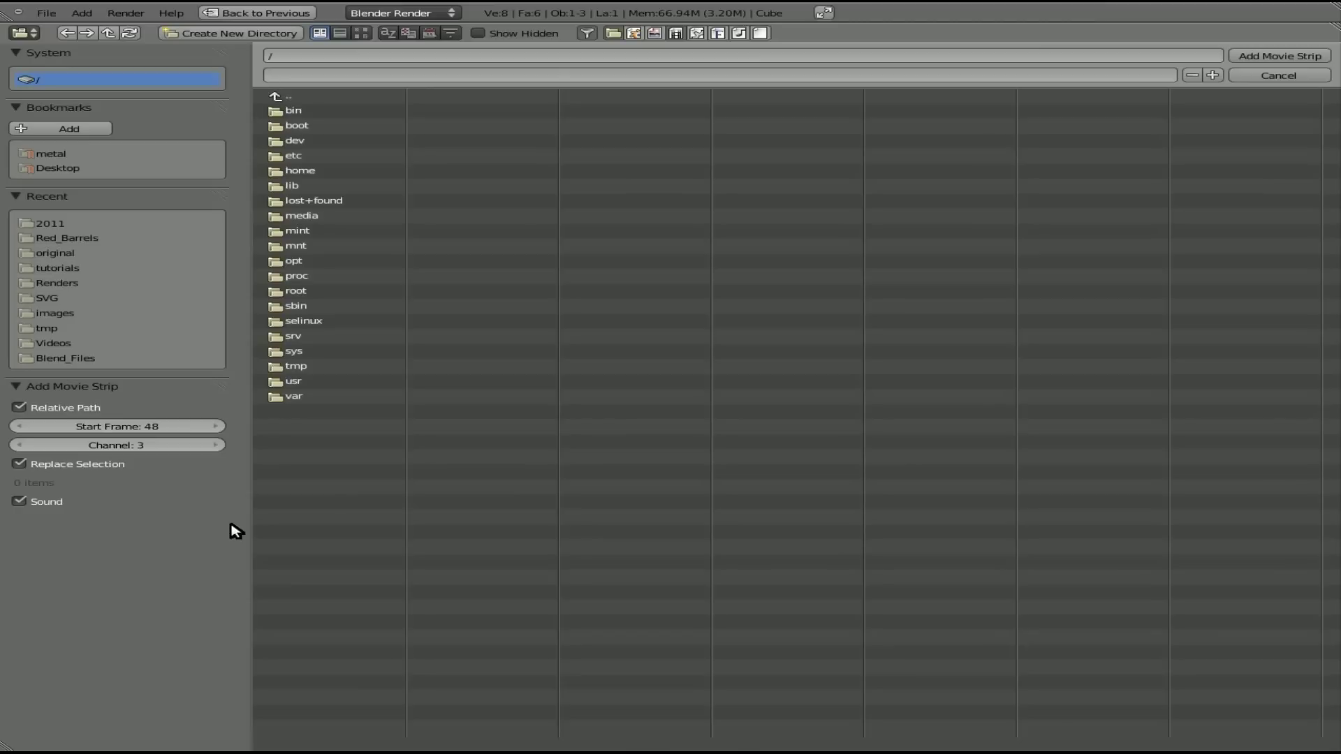
click(298, 367)
click(314, 290)
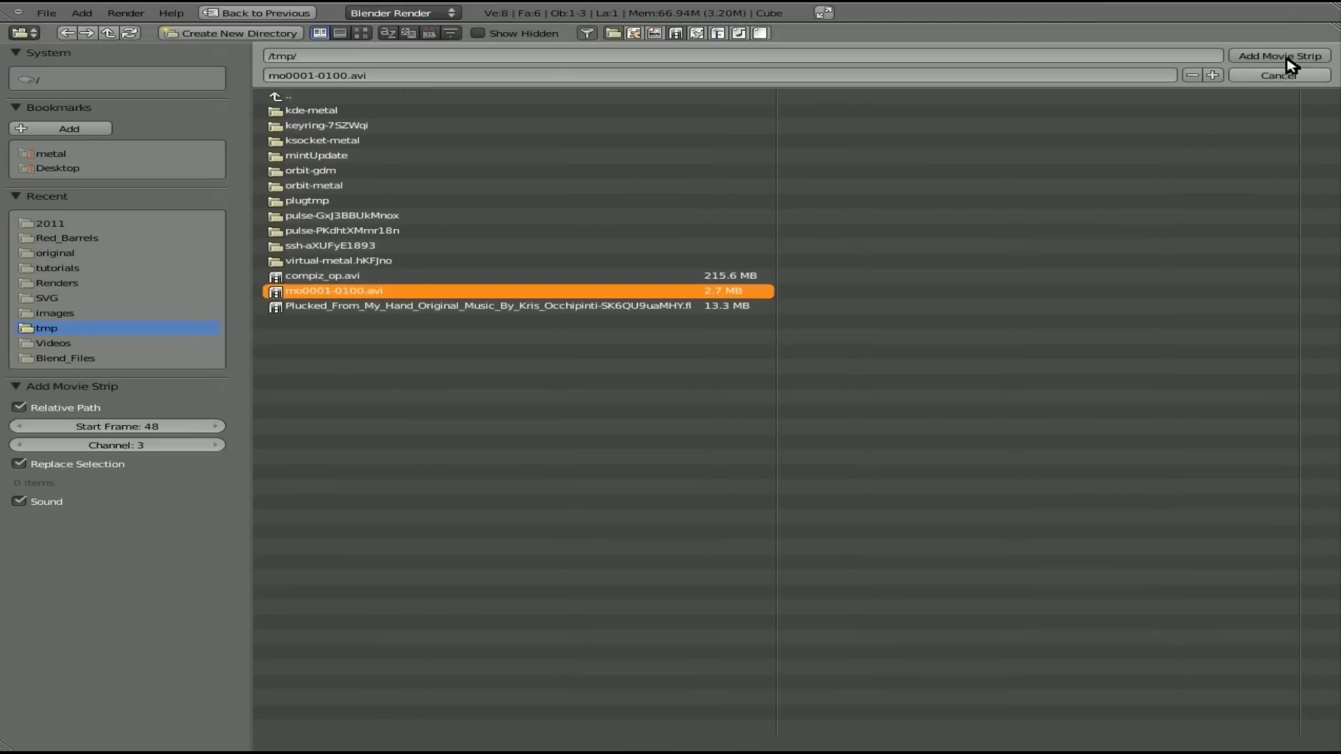
click(1288, 56)
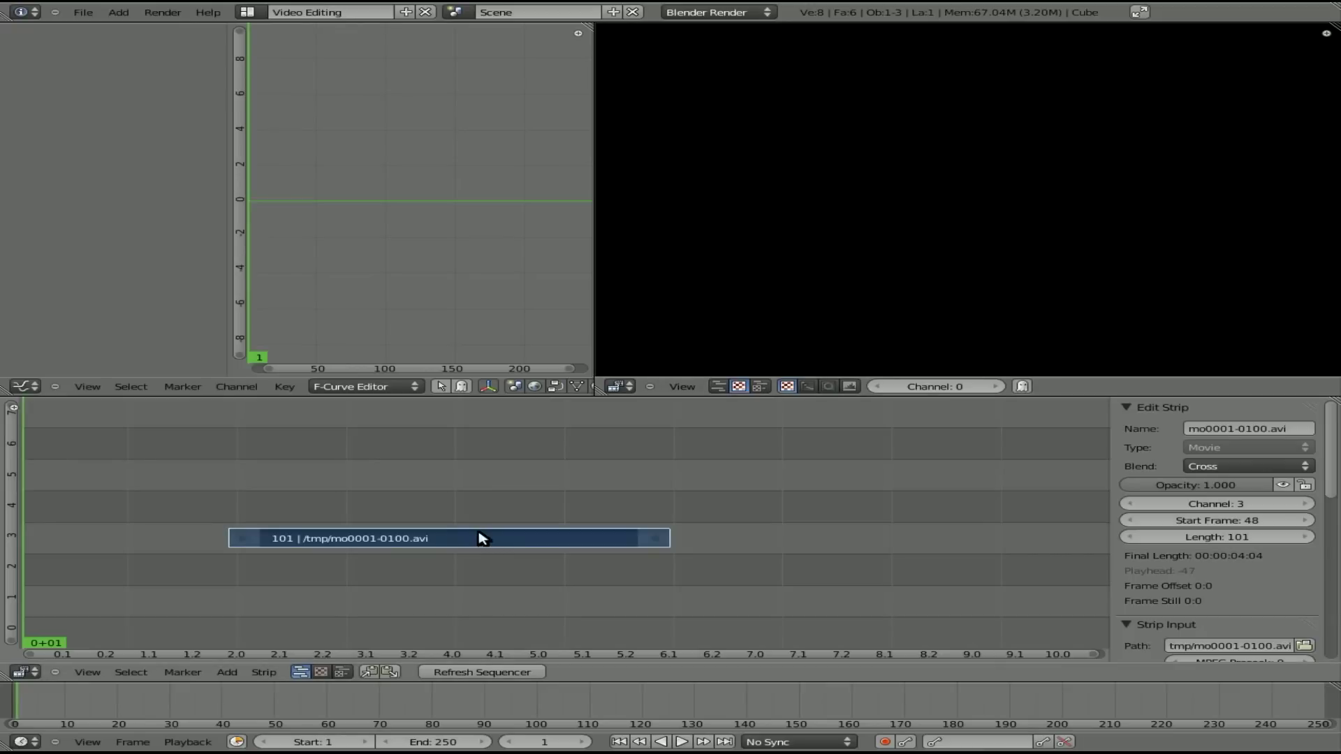
key(g)
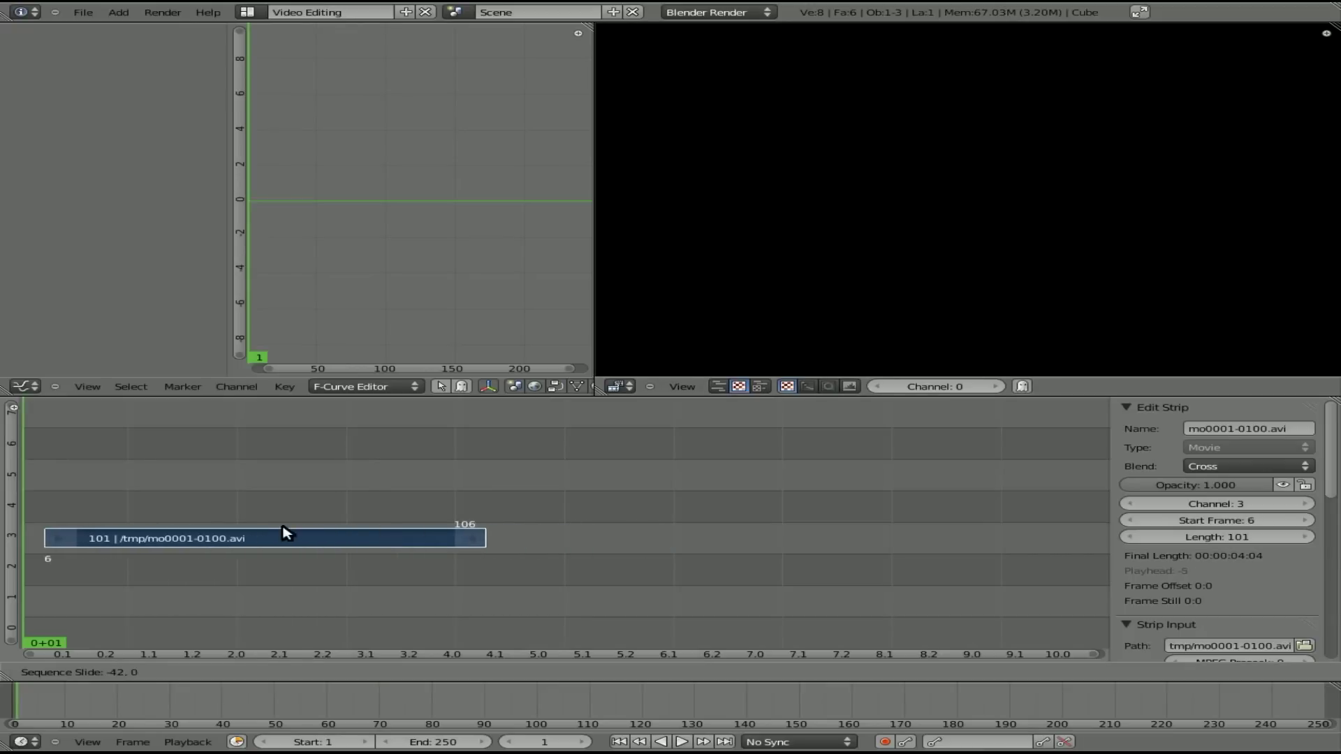
click(273, 532)
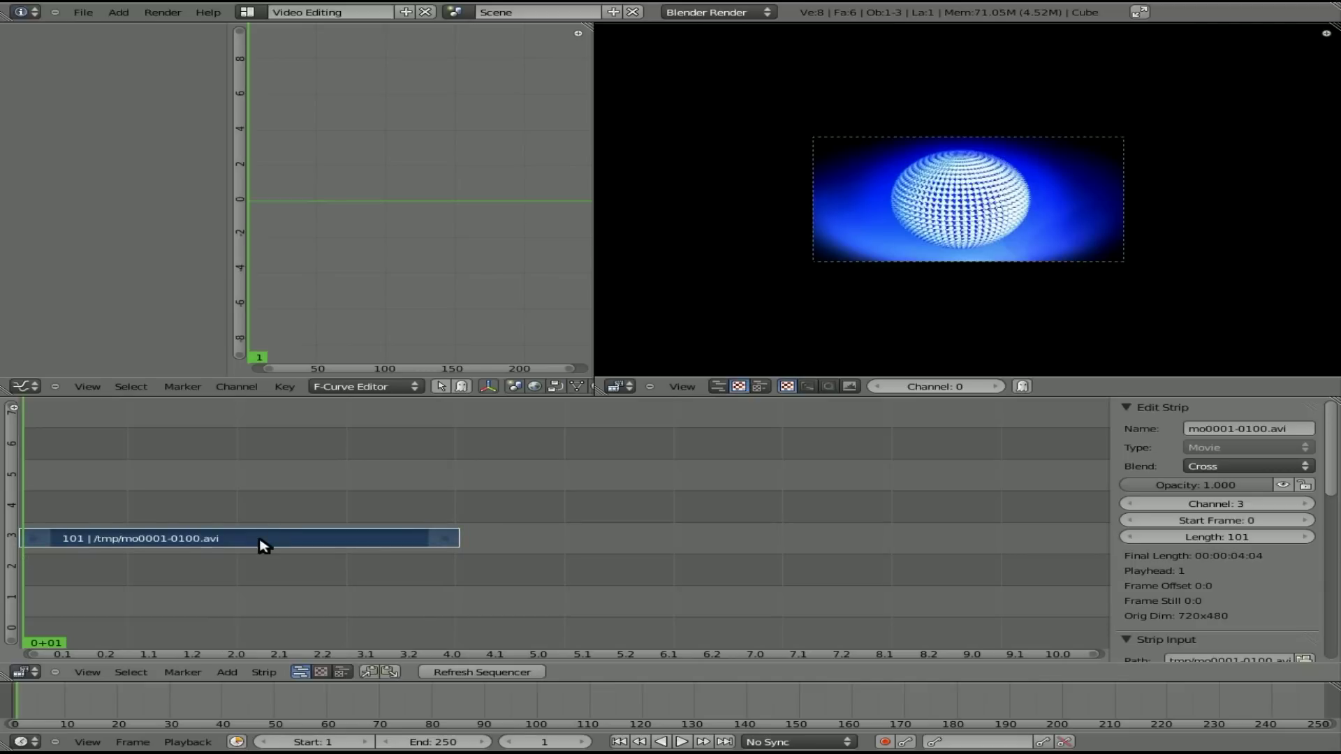
key(g)
click(264, 544)
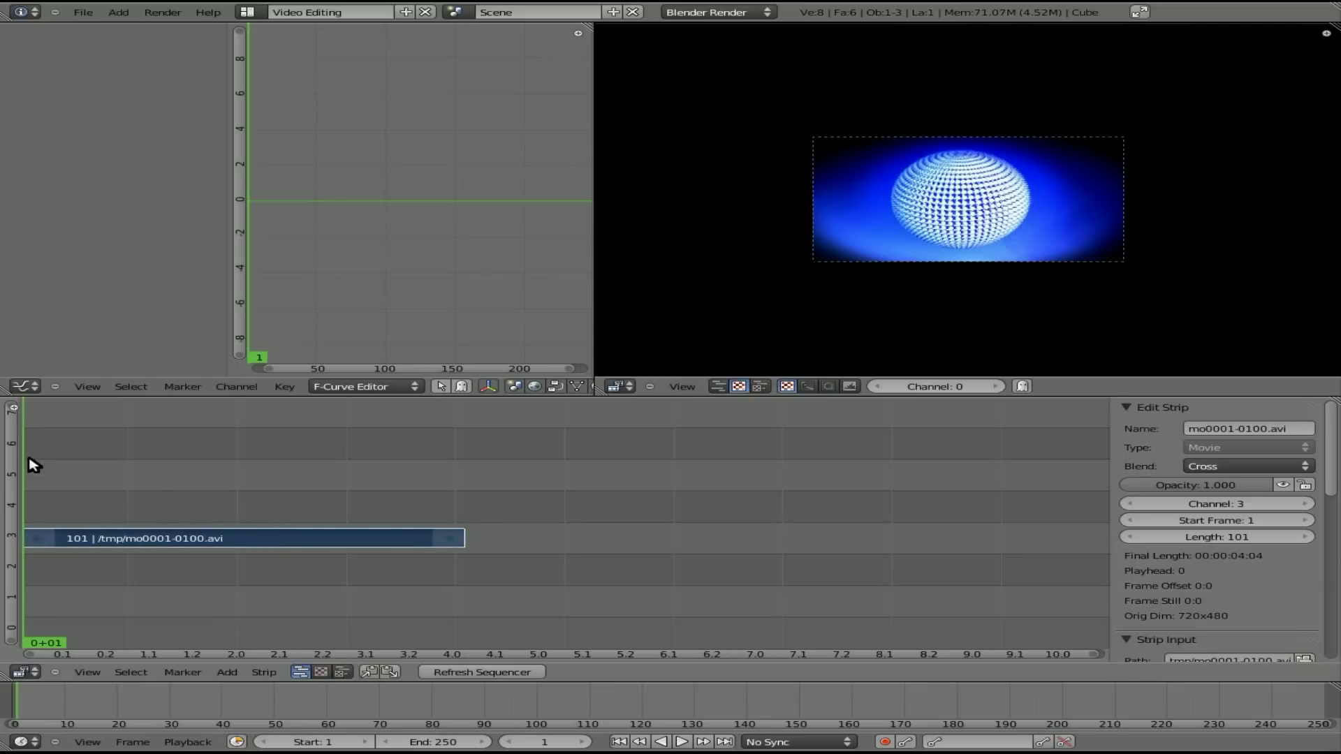
Duplicate the mo0001-0100.avi strip, place the copy right after the first, and scrub through.
key(alt+a)
drag(351, 492, 377, 514)
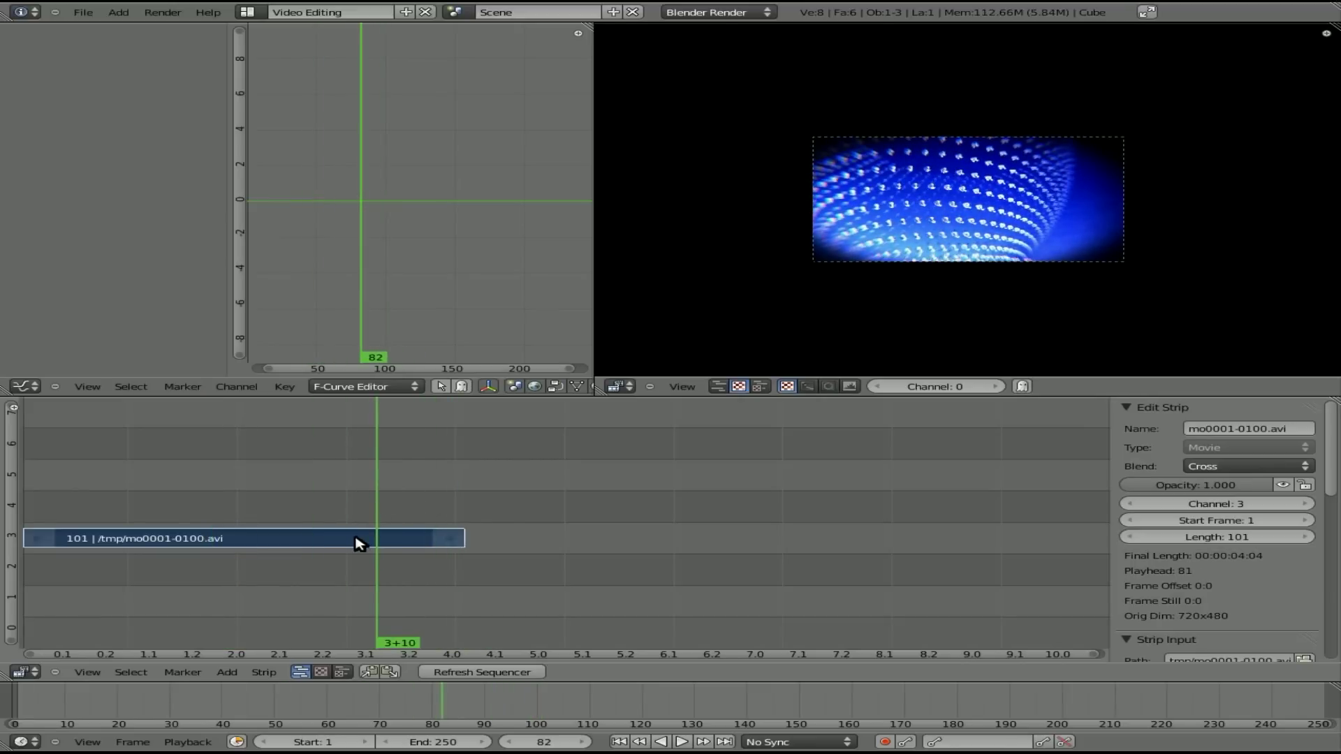
key(shift+d)
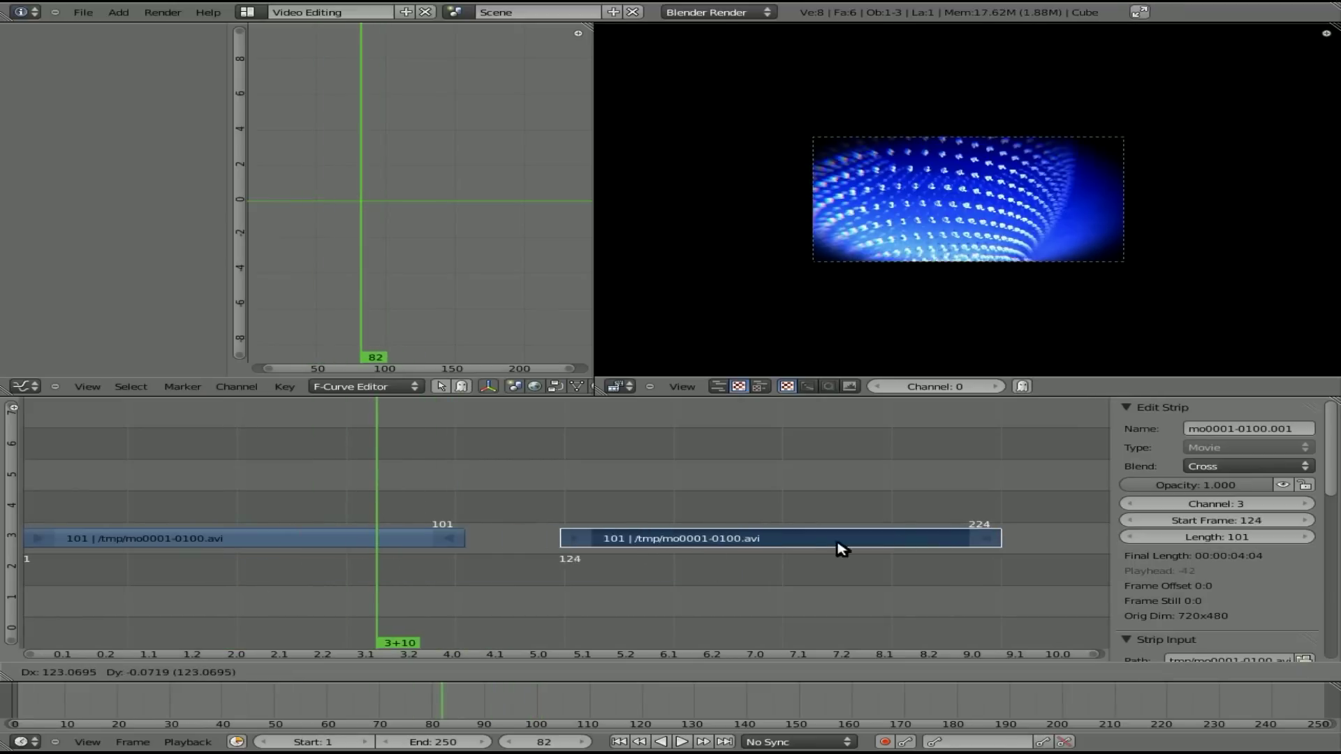
click(799, 548)
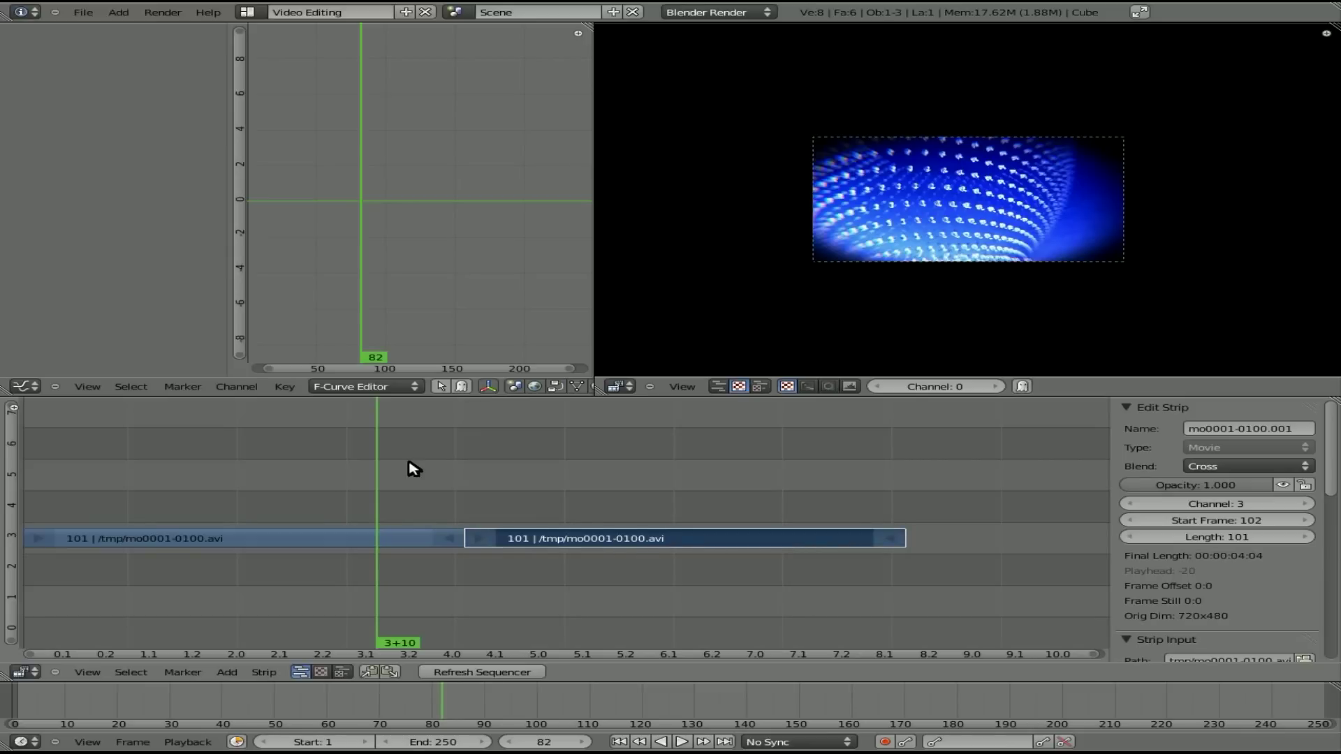
click(380, 473)
drag(380, 472, 440, 481)
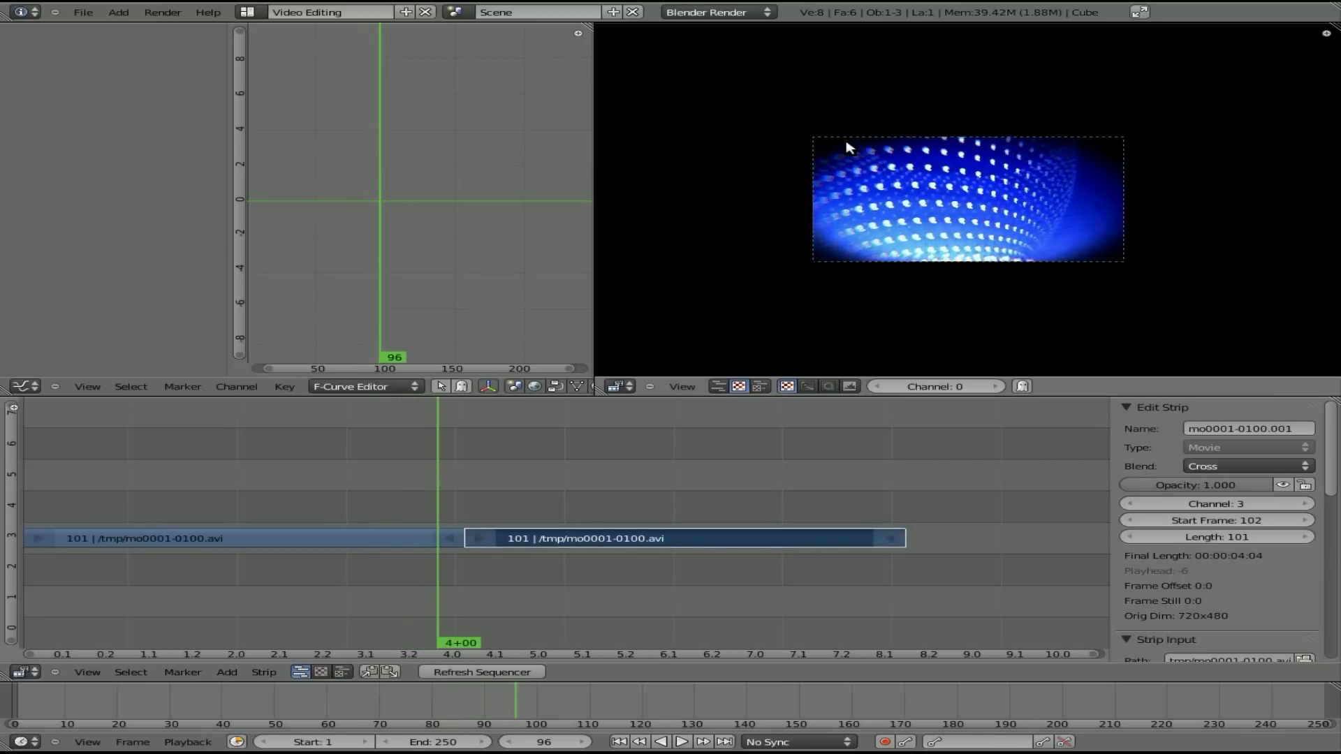
drag(442, 488, 474, 493)
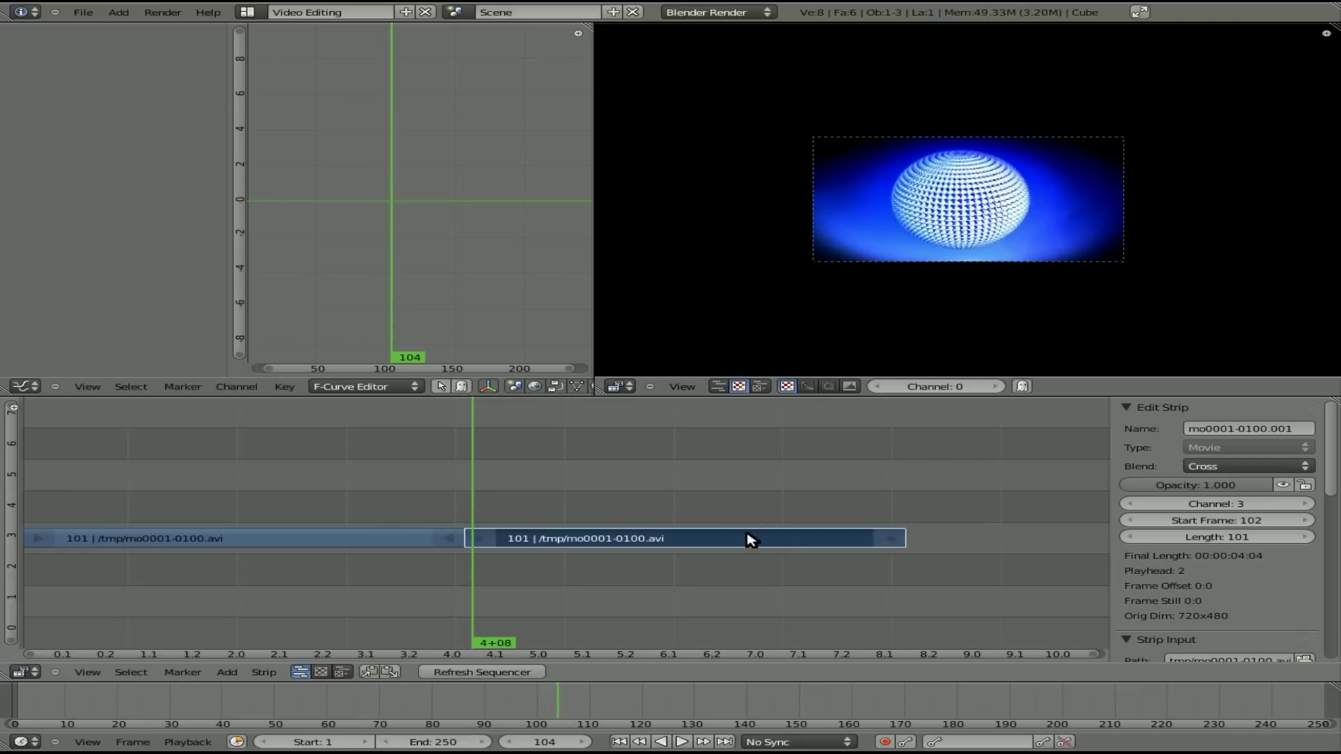
Enable Backwards in the second strip's Filter settings and scrub to check the reversed playback.
middle_drag(1263, 592, 1240, 288)
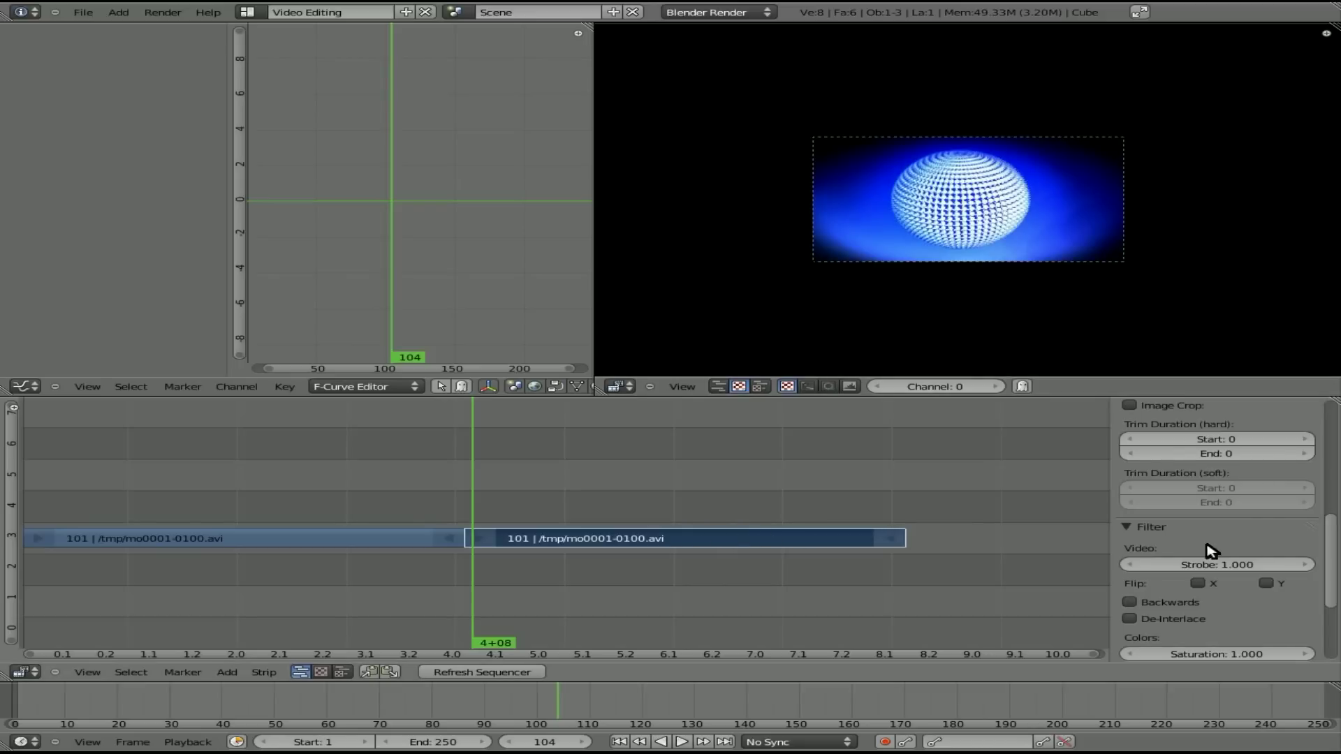
middle_drag(1212, 550, 1213, 493)
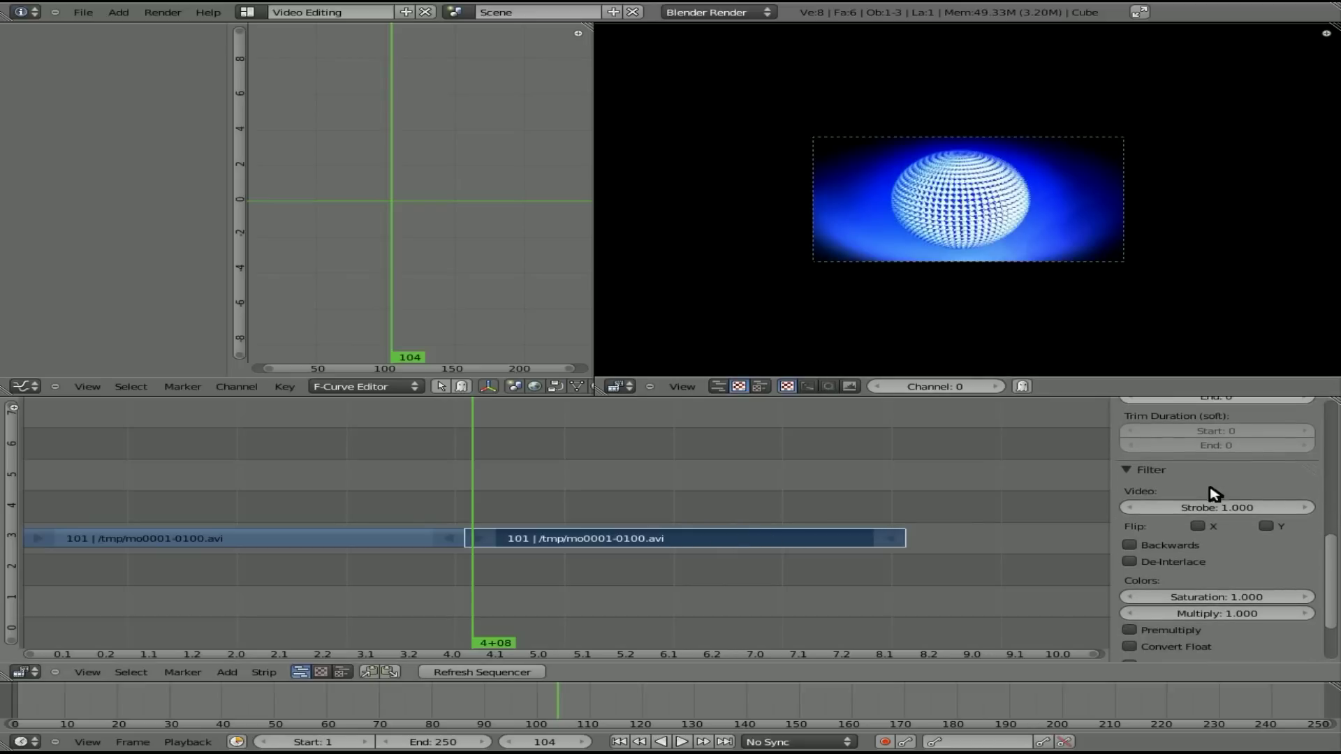
click(1133, 544)
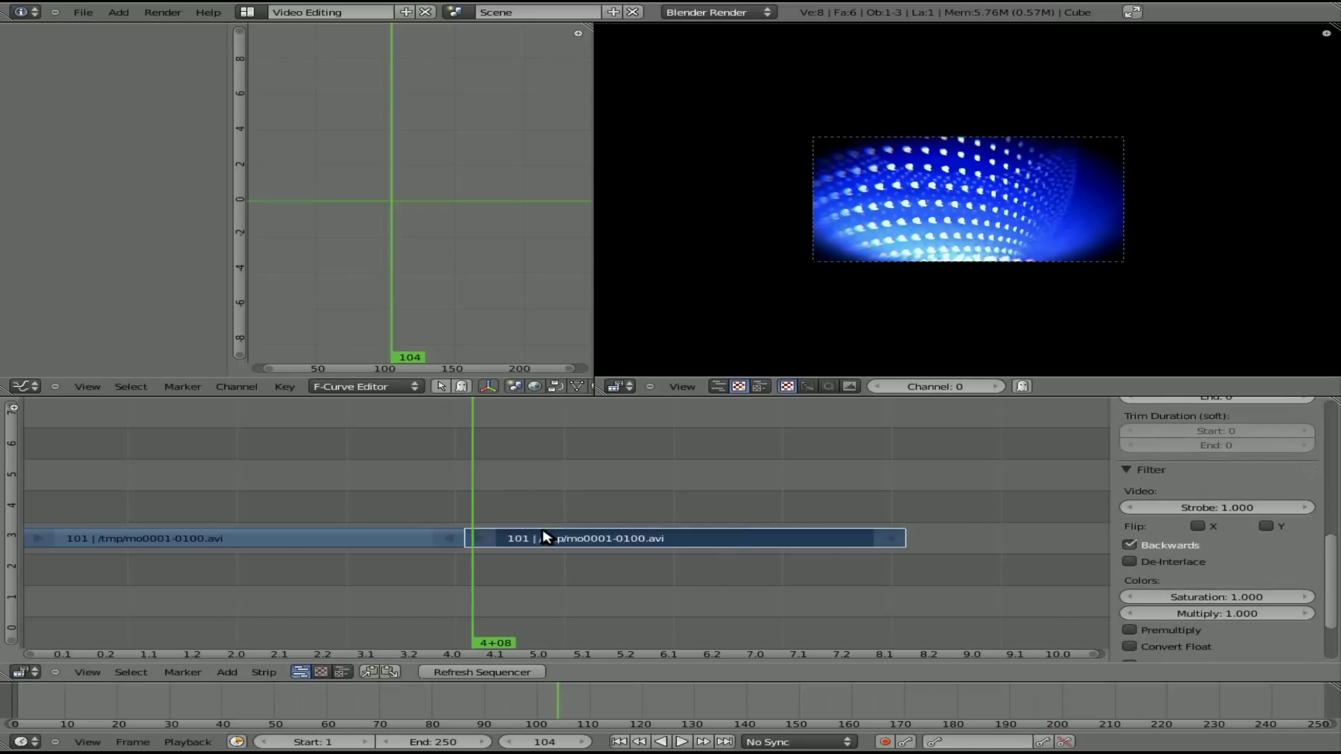
drag(451, 503, 894, 541)
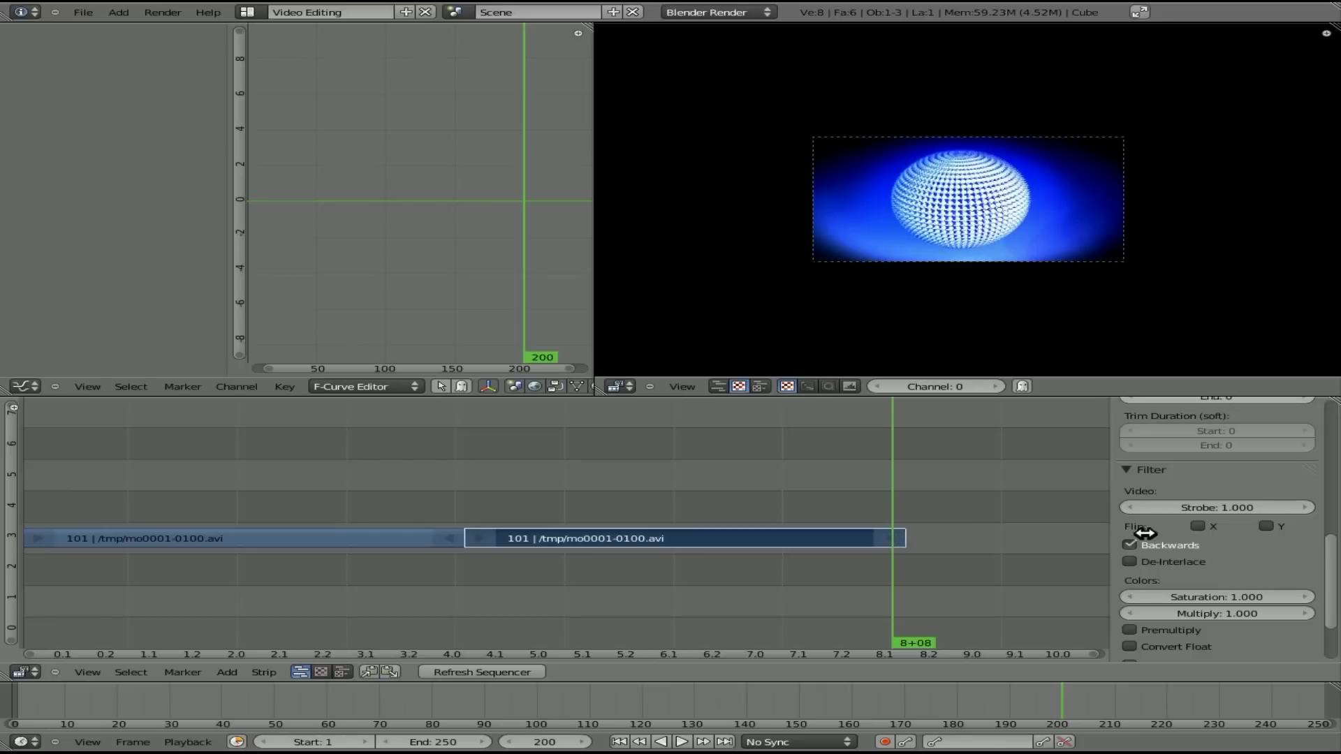
End the scene at frame 200 and show Render properties in a new area beside the sequencer.
click(454, 742)
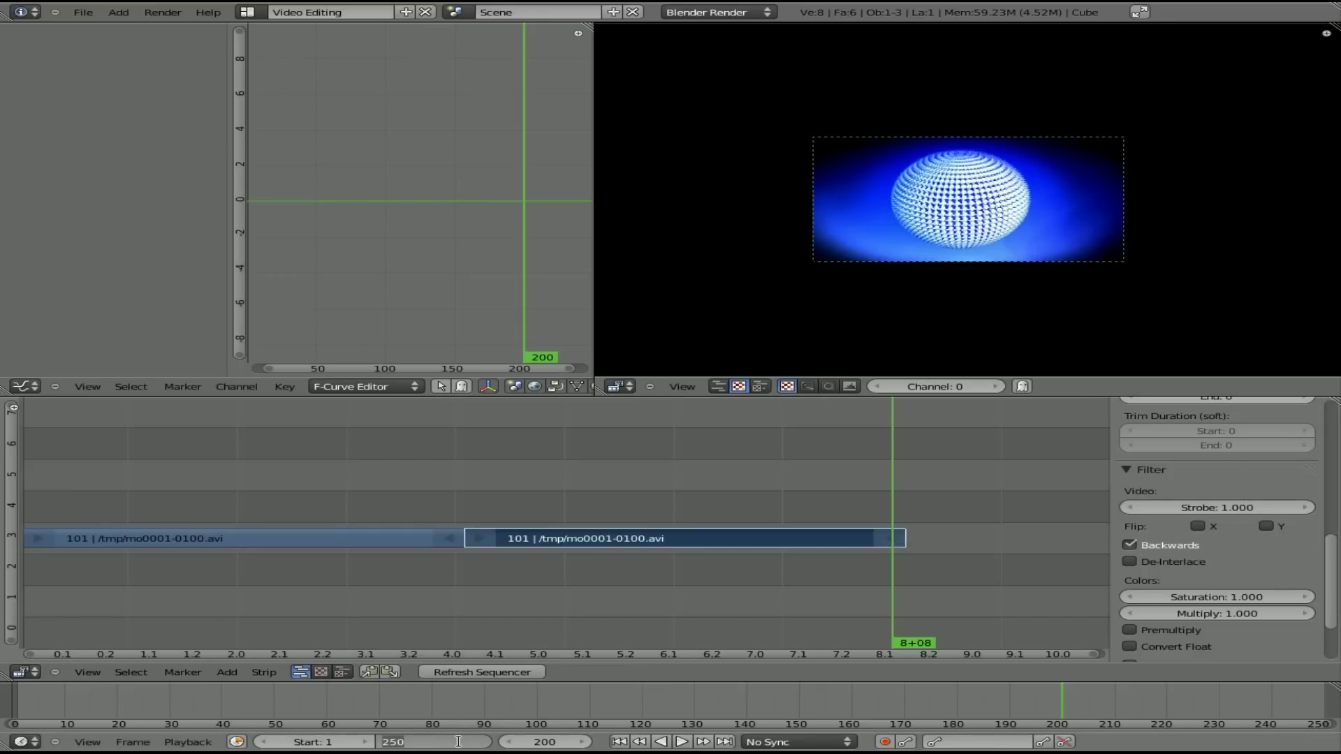
key(Return)
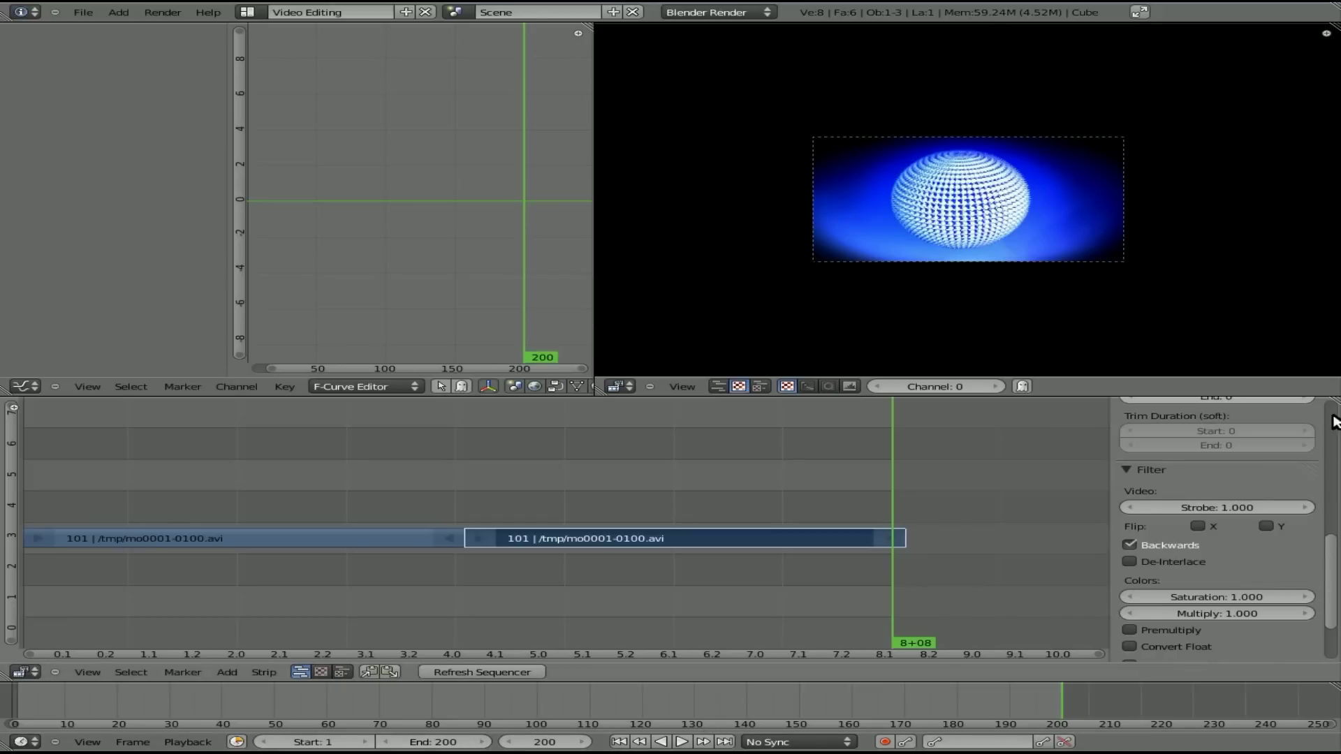
drag(1332, 398, 1062, 410)
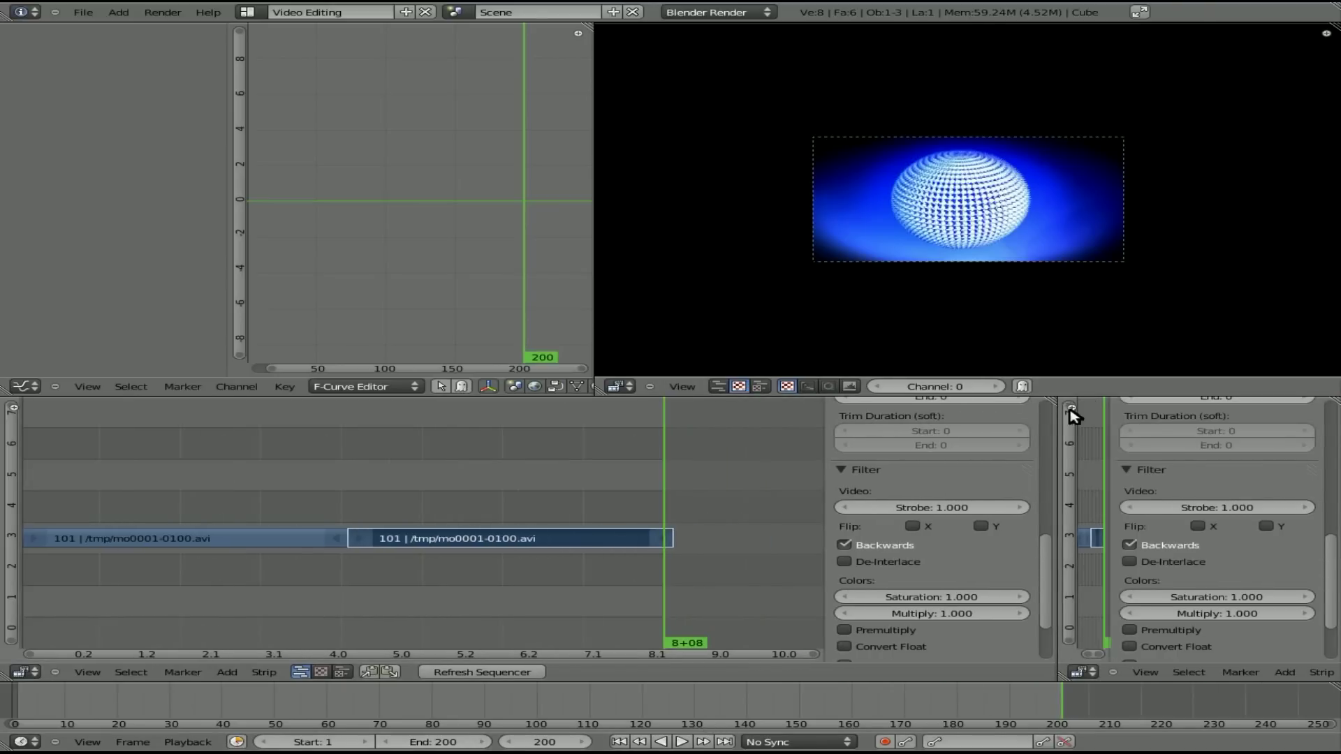
click(1081, 671)
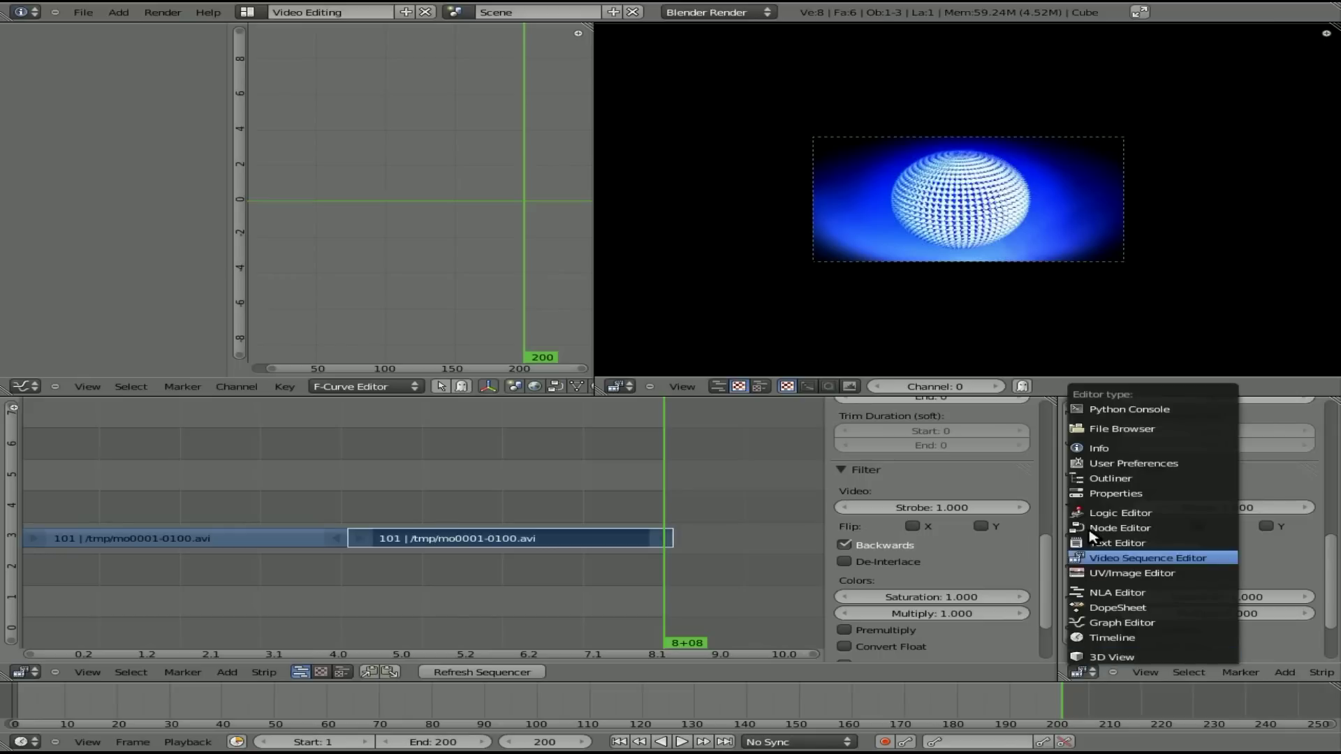
click(1119, 463)
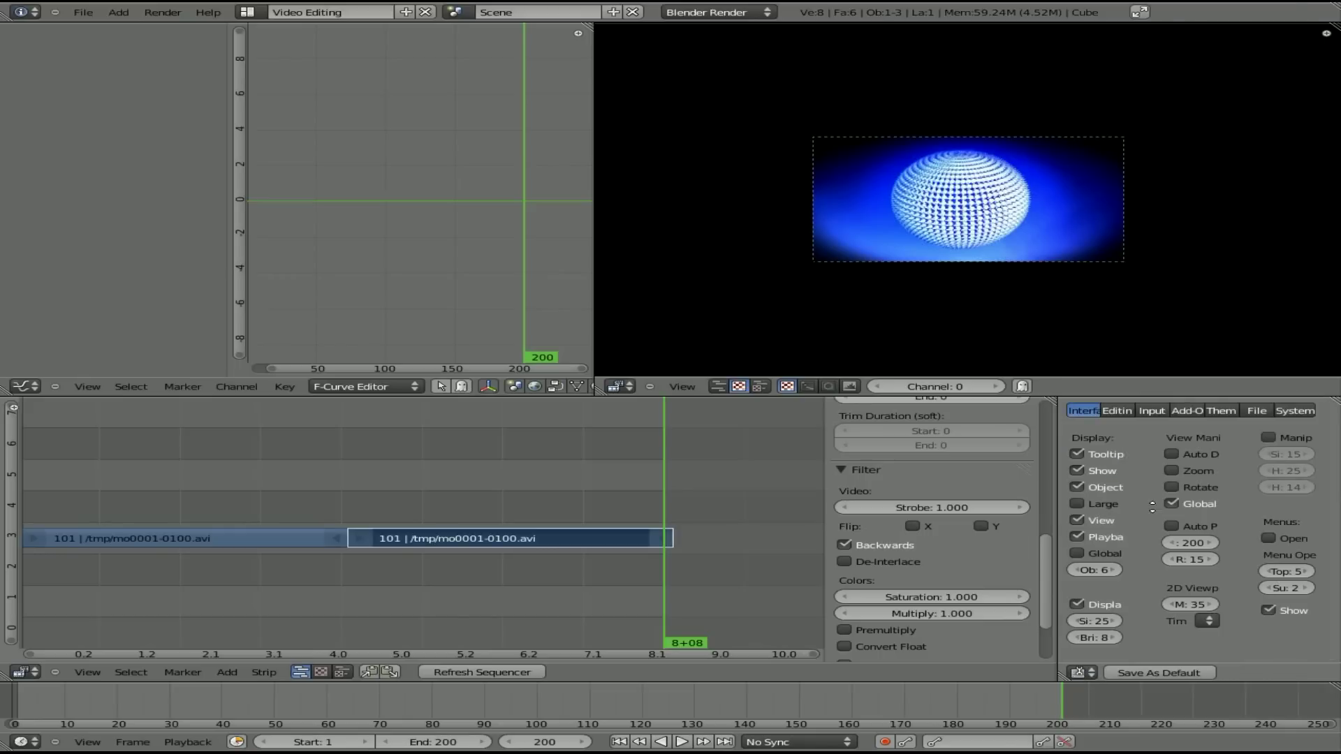
click(1081, 672)
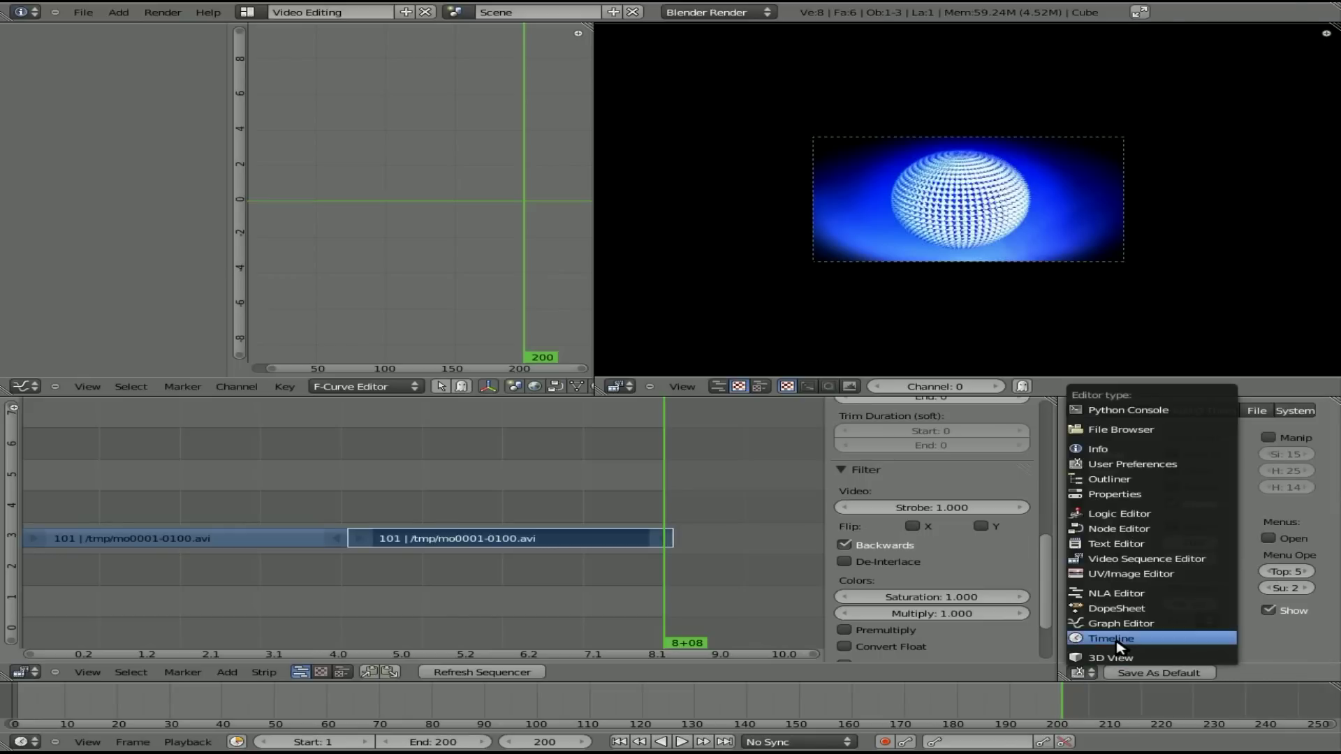
click(1130, 495)
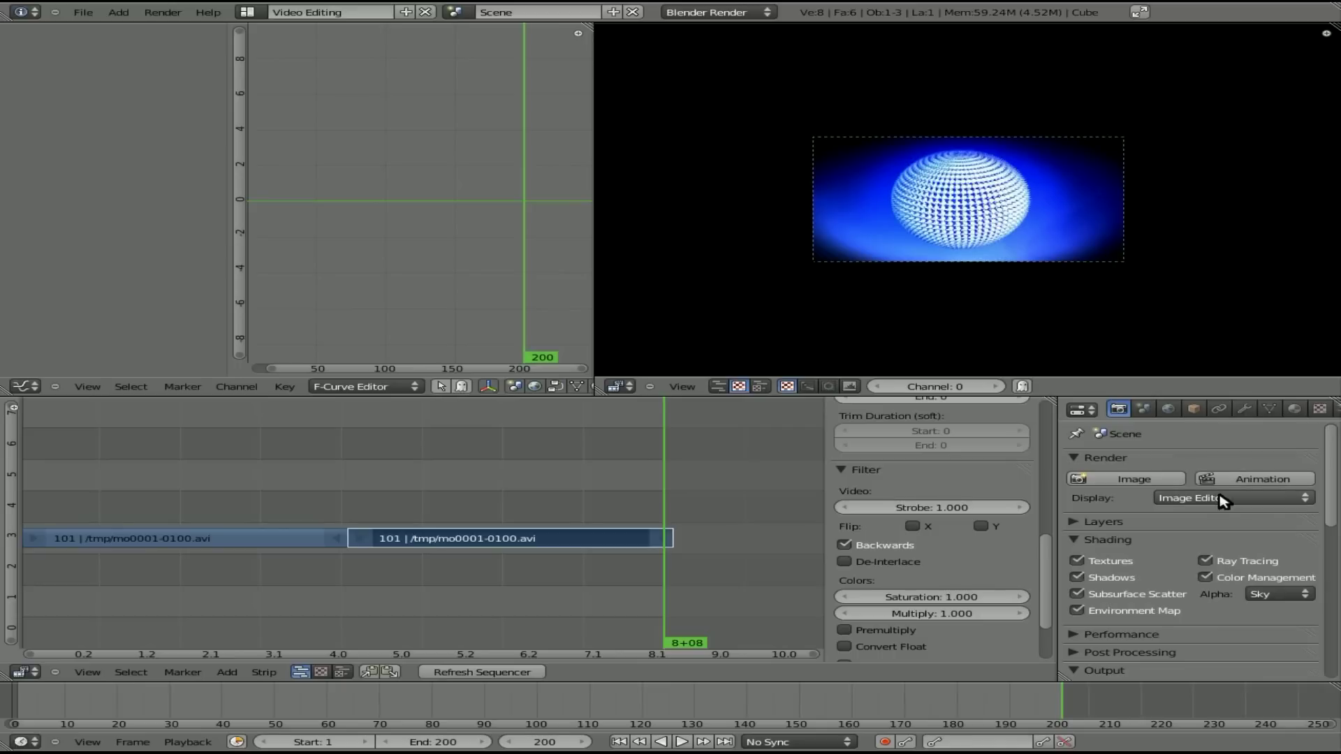
scroll(1211, 639, down, 6)
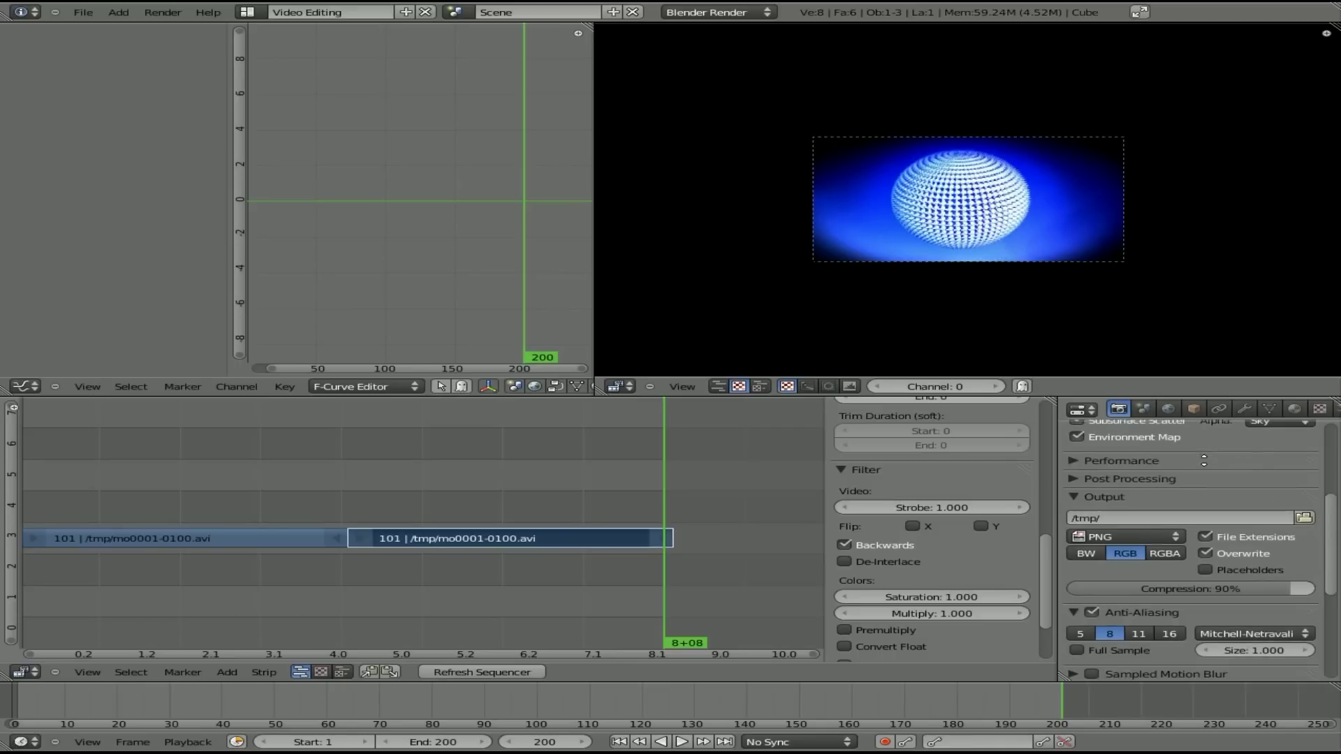
scroll(1201, 572, up, 2)
scroll(1204, 649, up, 5)
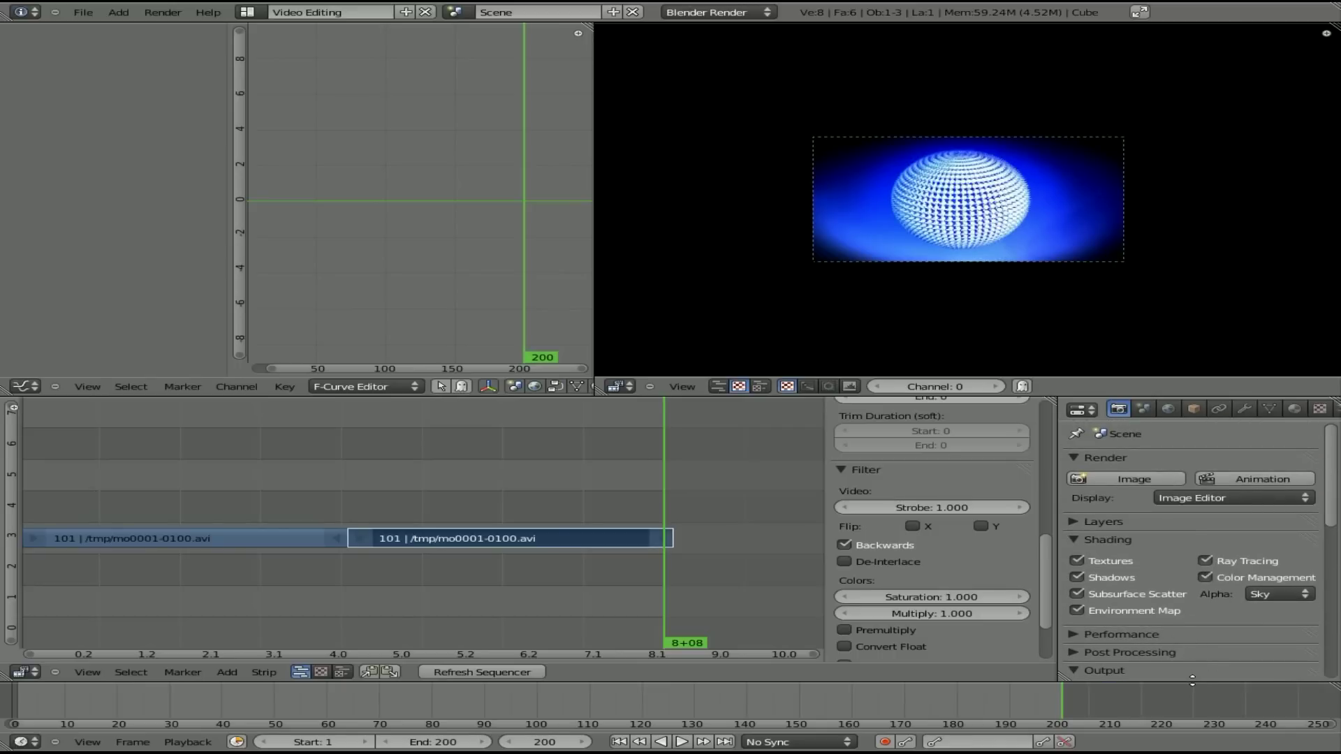
scroll(1208, 642, down, 5)
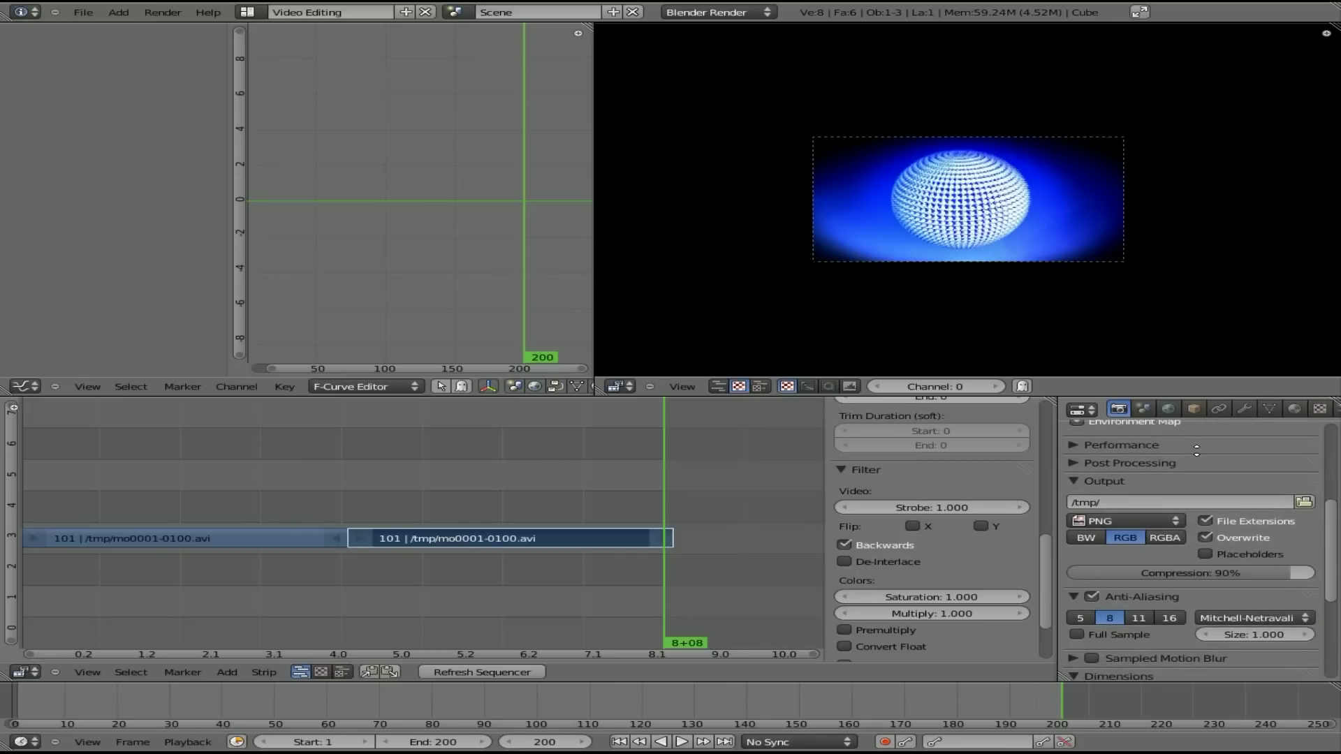
Change the output format from PNG to Xvid and set the output path to /tmp/loop.avi.
click(1149, 520)
click(1142, 508)
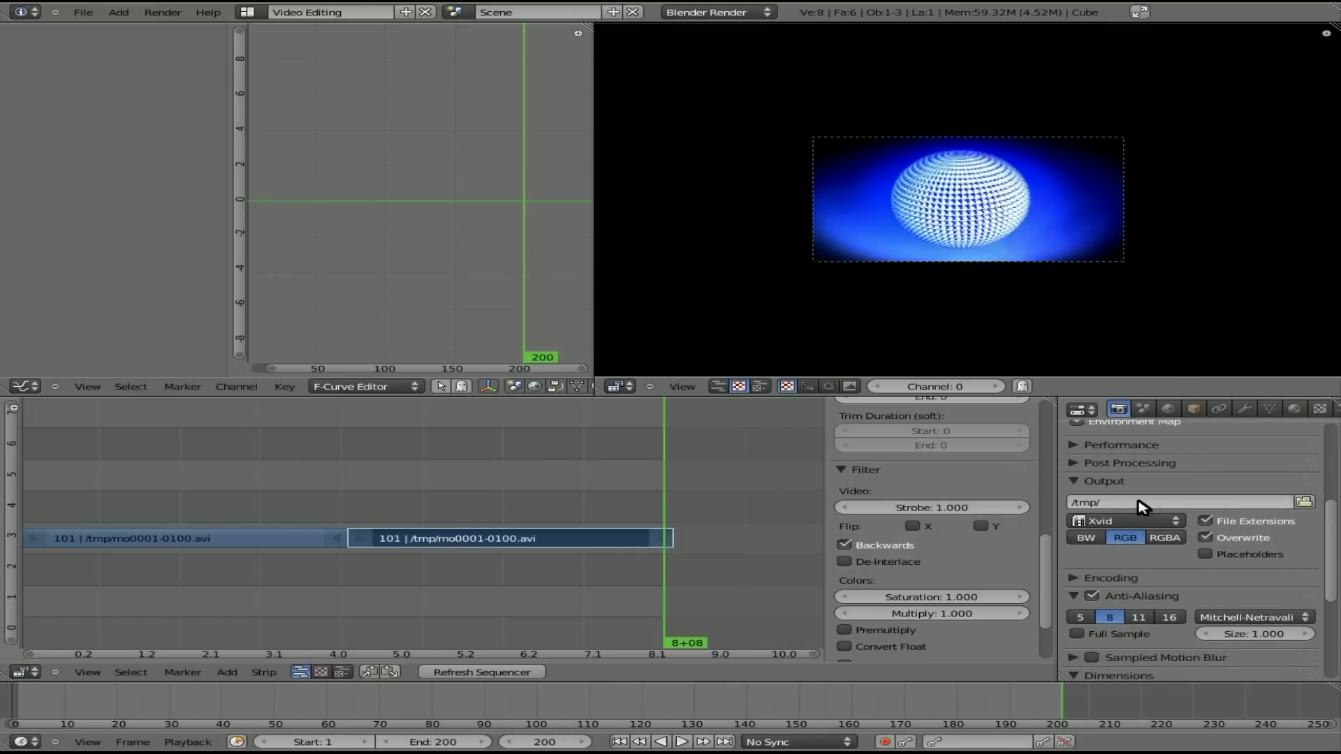
click(1133, 503)
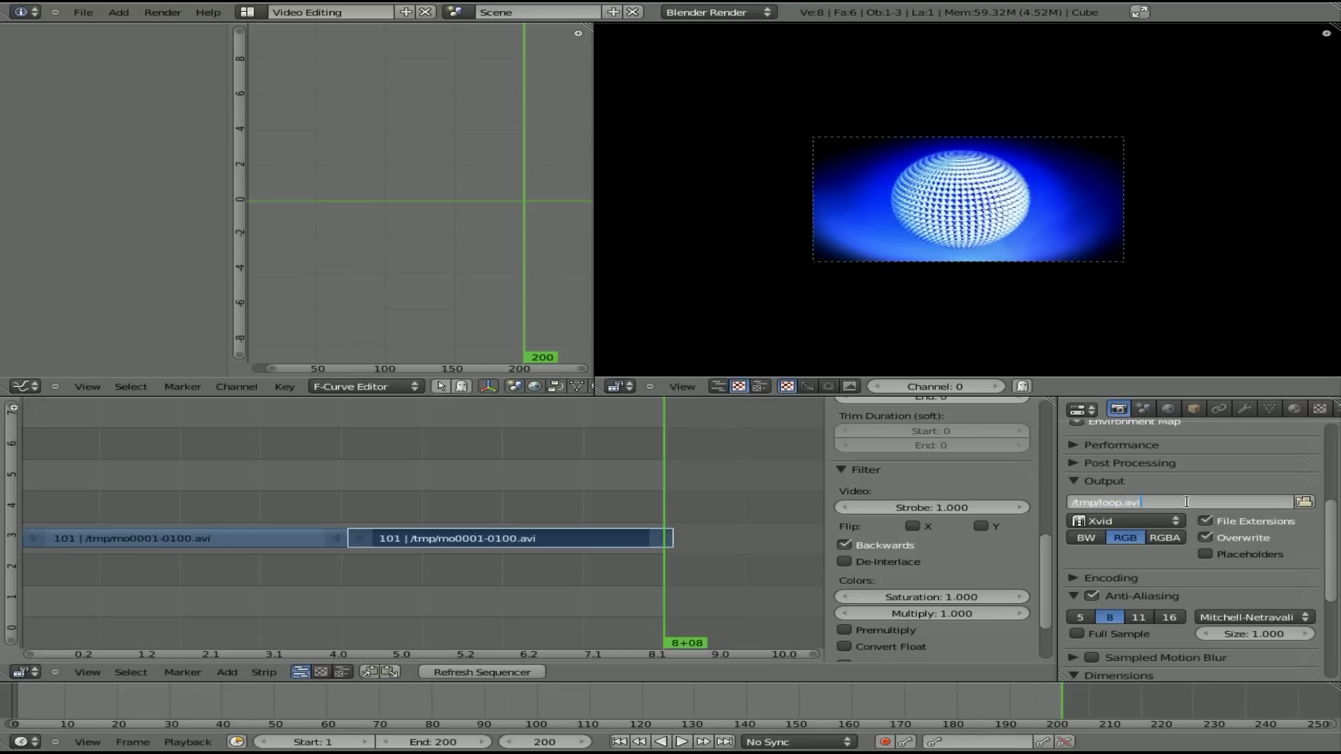
key(Return)
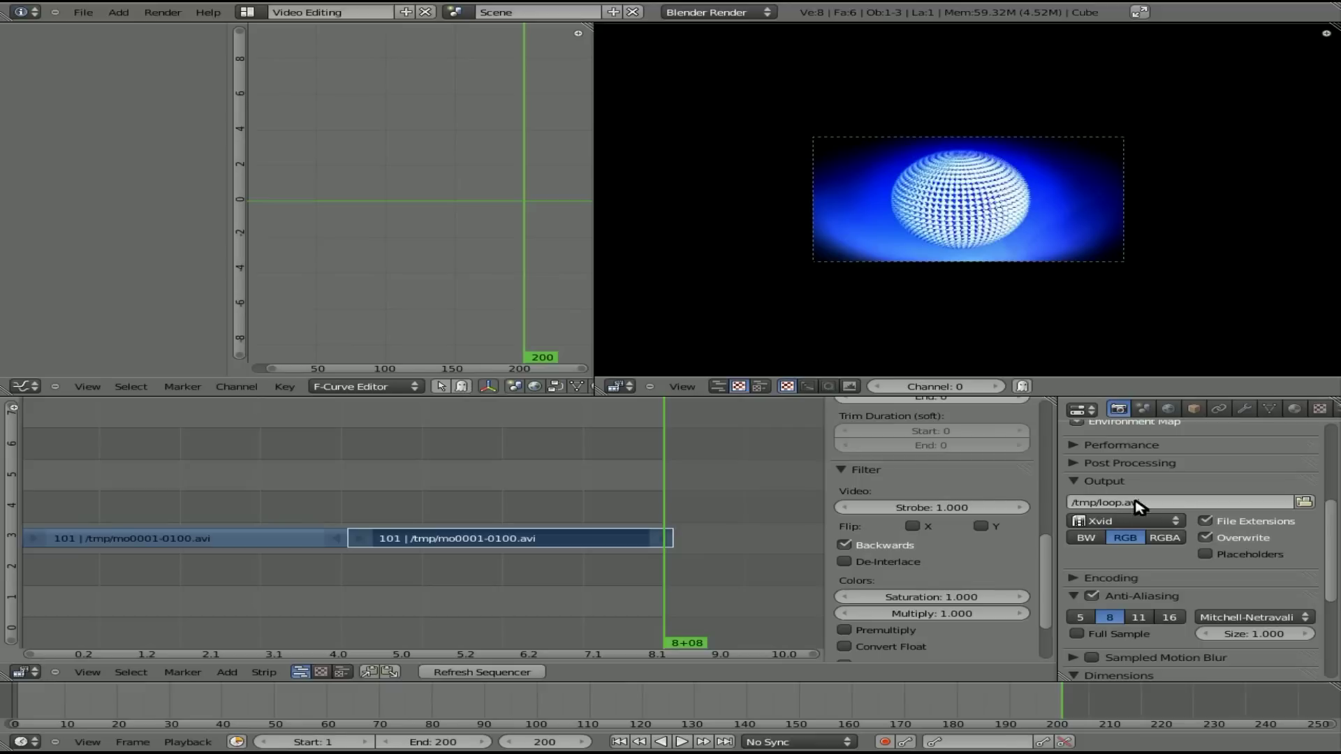
scroll(1187, 482, up, 7)
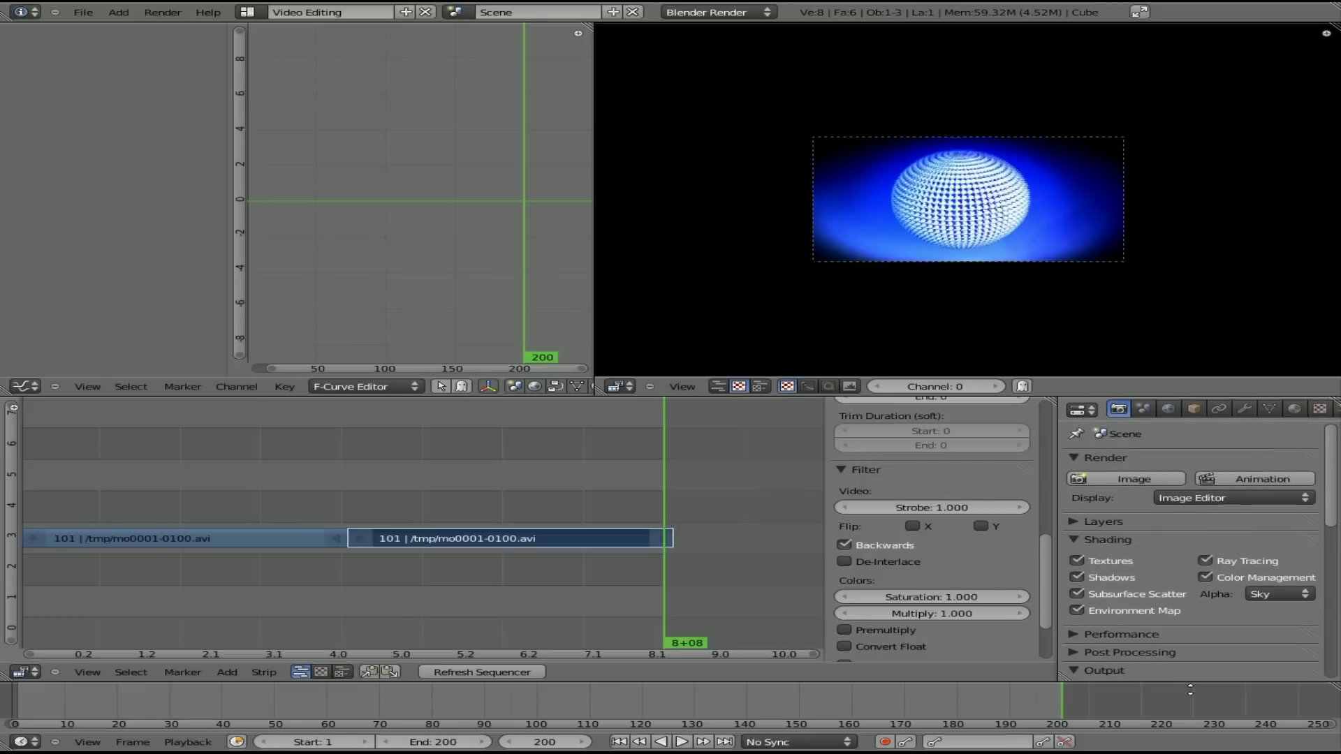
scroll(1188, 608, down, 5)
scroll(1188, 607, down, 5)
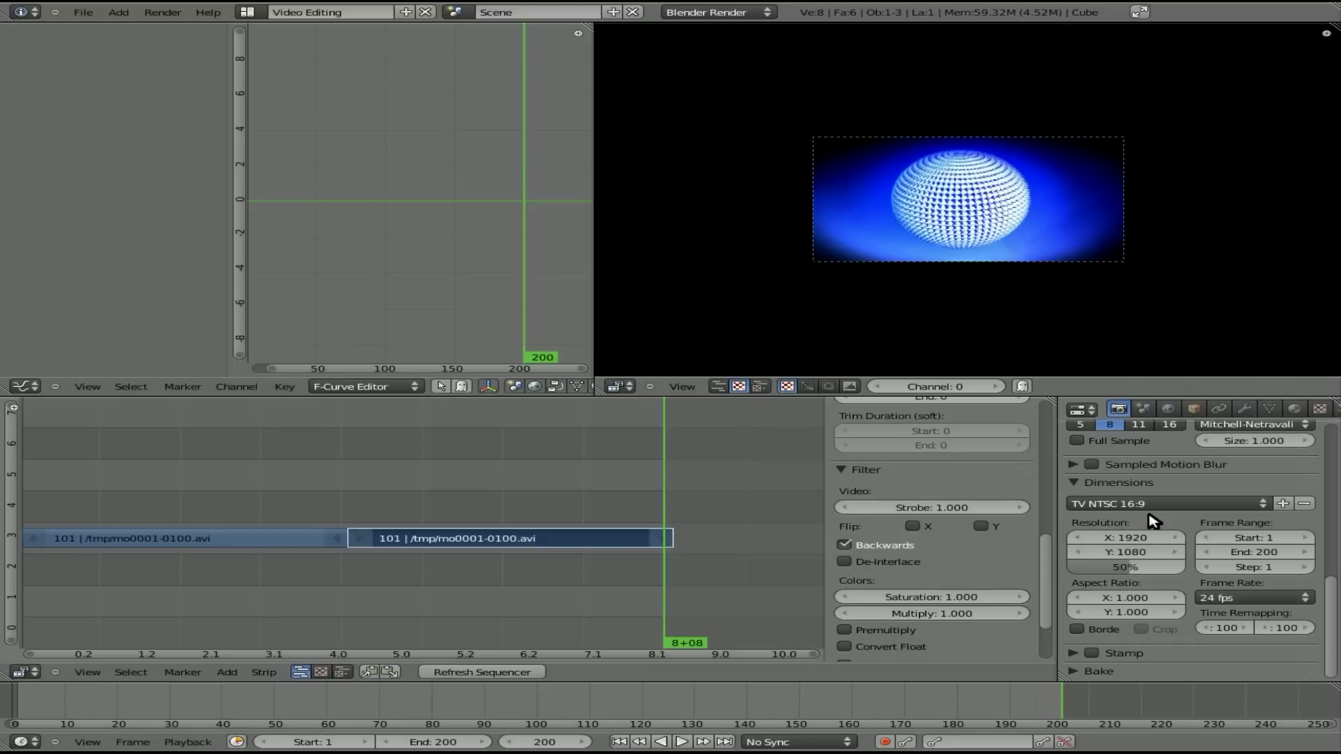
Choose the TV NTSC 16:9 dimensions preset for 720×480 output at 29.97 fps.
click(1147, 503)
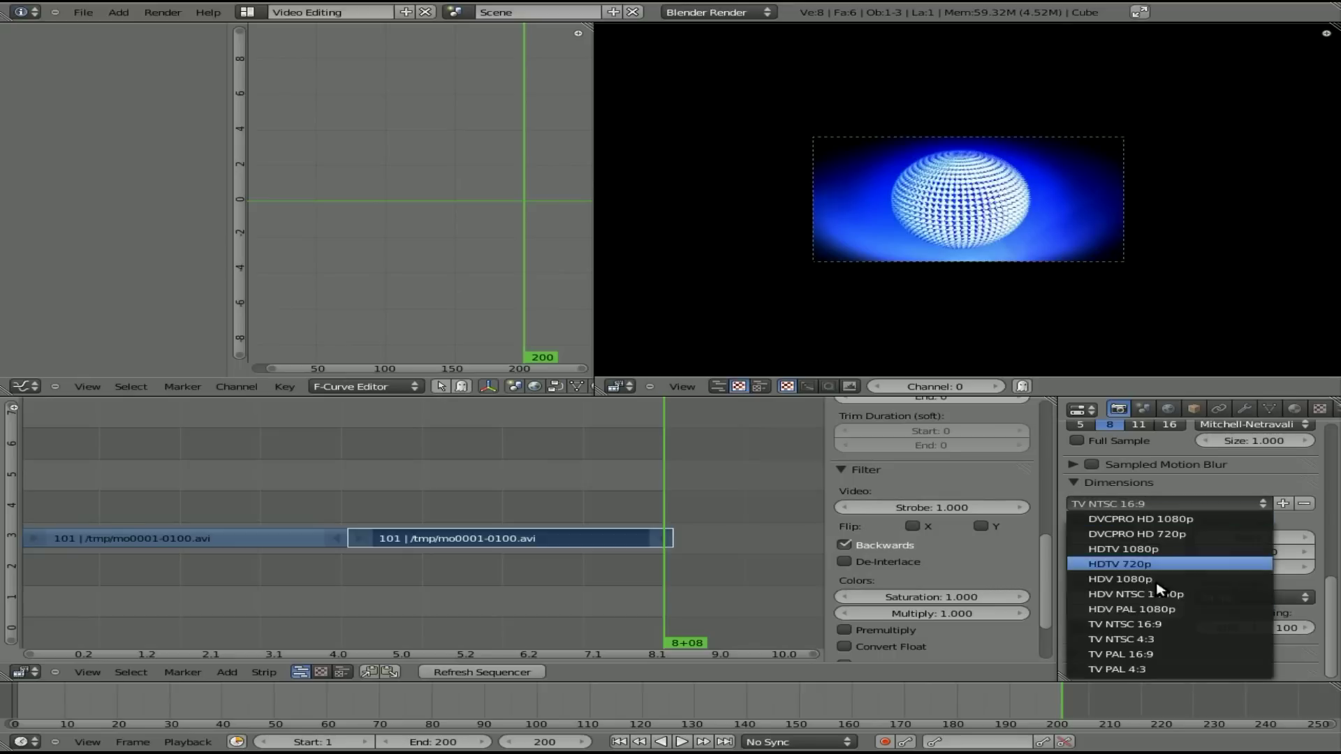
click(1168, 627)
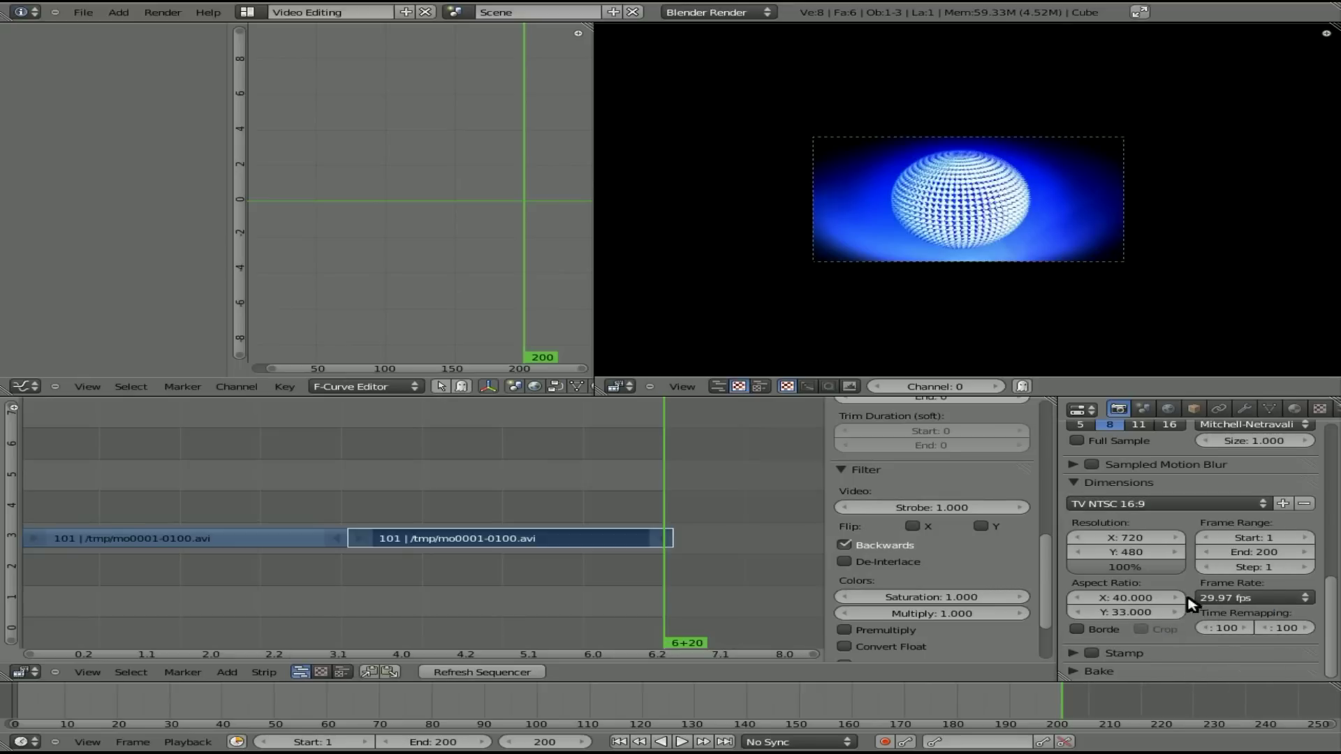
scroll(1178, 482, up, 3)
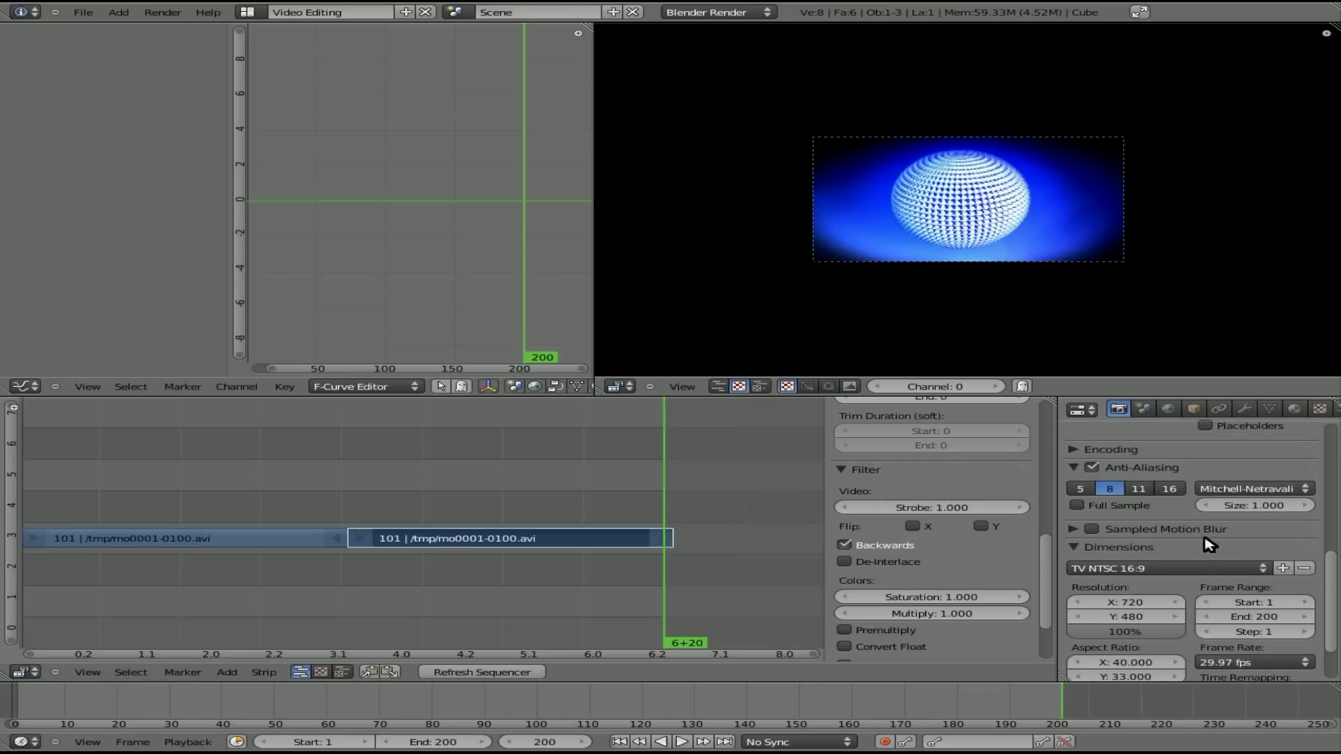
mouse_move(1208, 544)
middle_down()
mouse_move(1210, 643)
mouse_move(1252, 672)
mouse_move(1233, 530)
mouse_move(1233, 635)
middle_up()
Start the Animation render of all 200 frames to /tmp/loop.avi.
click(1261, 480)
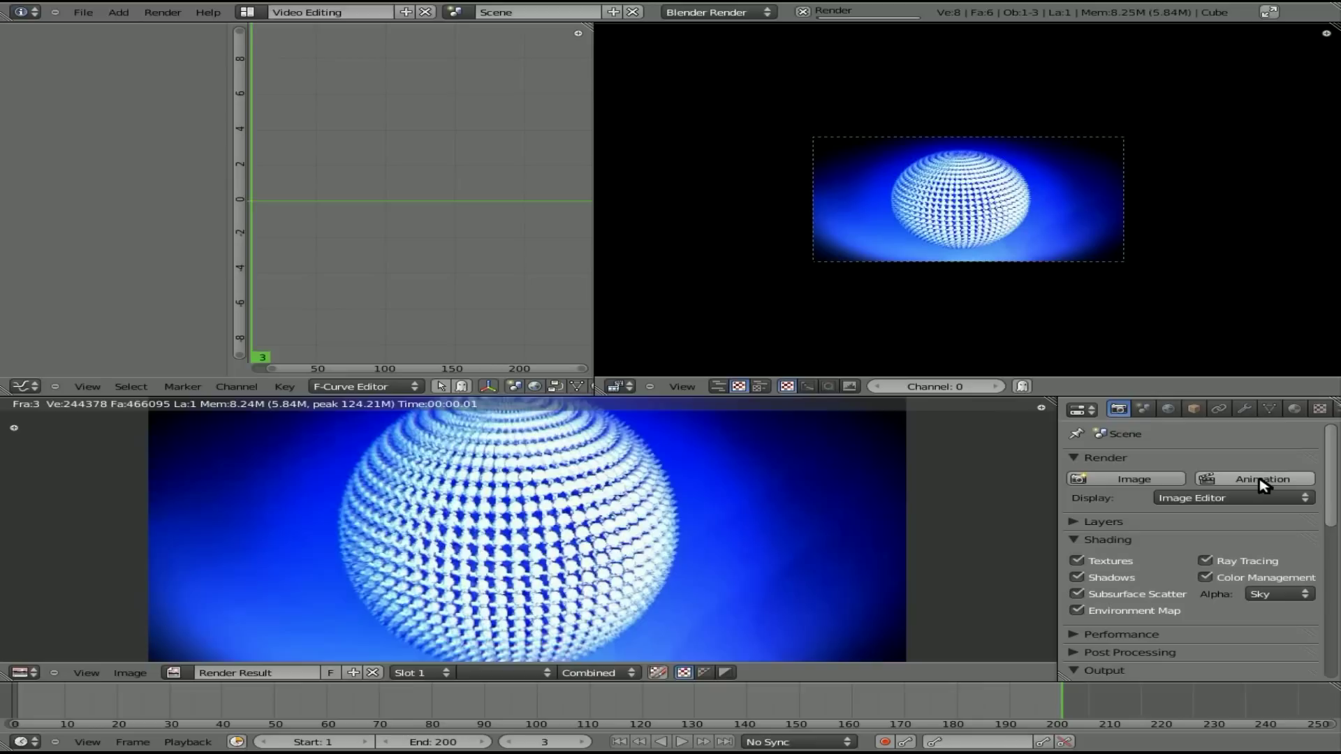